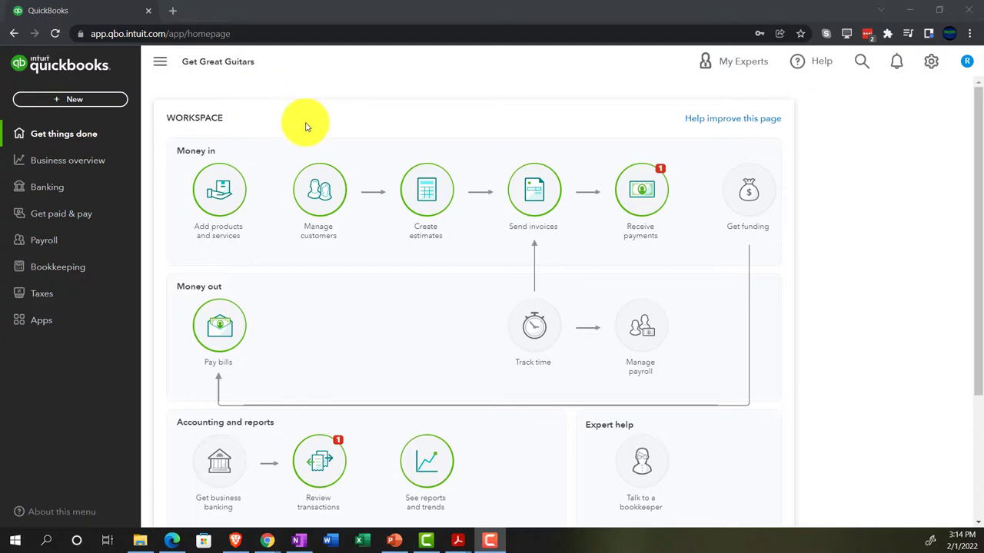
# Check which view Get Great Guitars uses in its settings, and view the Craig's Design and Landscaping Services sample company in Edge
pyautogui.hotkey('ctrl', '+')
pyautogui.hotkey('ctrl', '+')
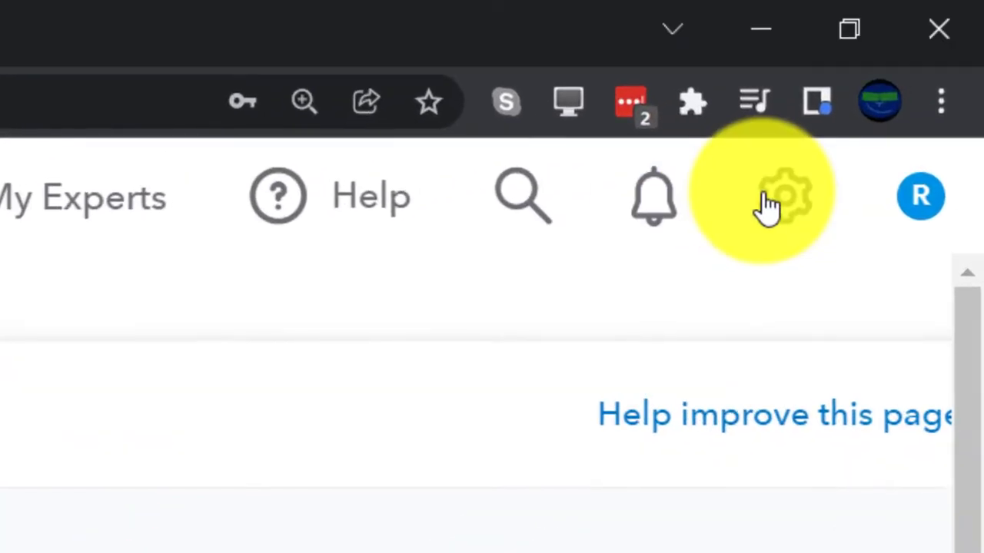
pyautogui.click(914, 67)
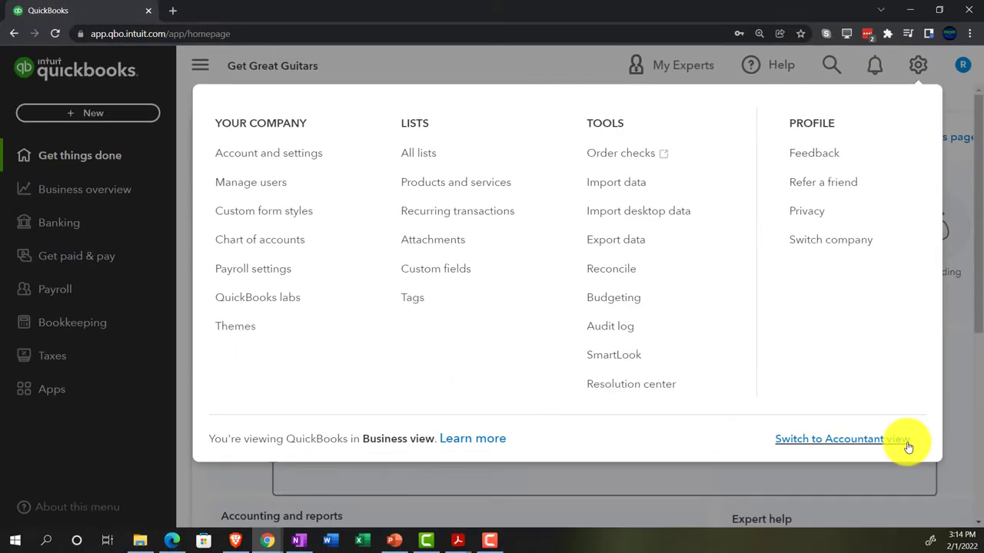
pyautogui.click(955, 432)
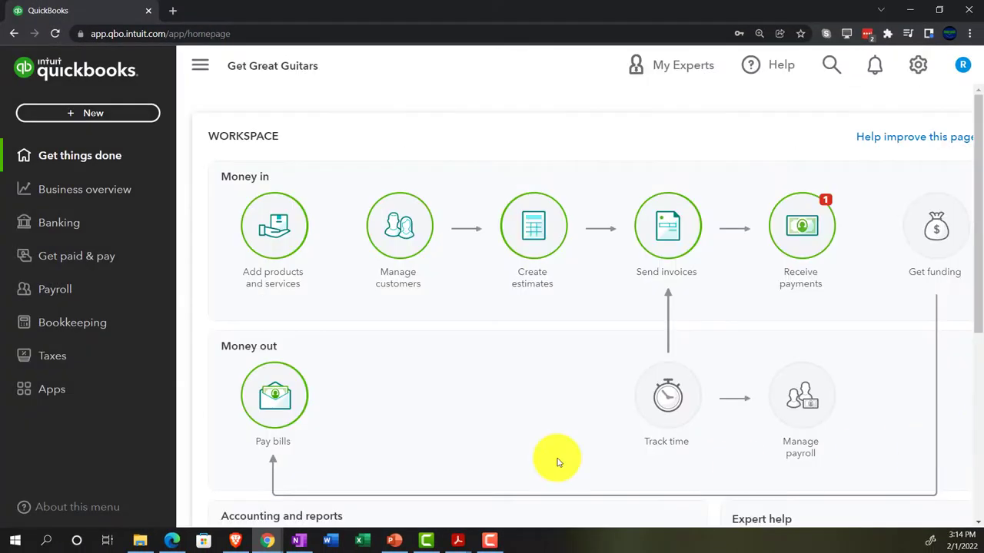
pyautogui.click(179, 541)
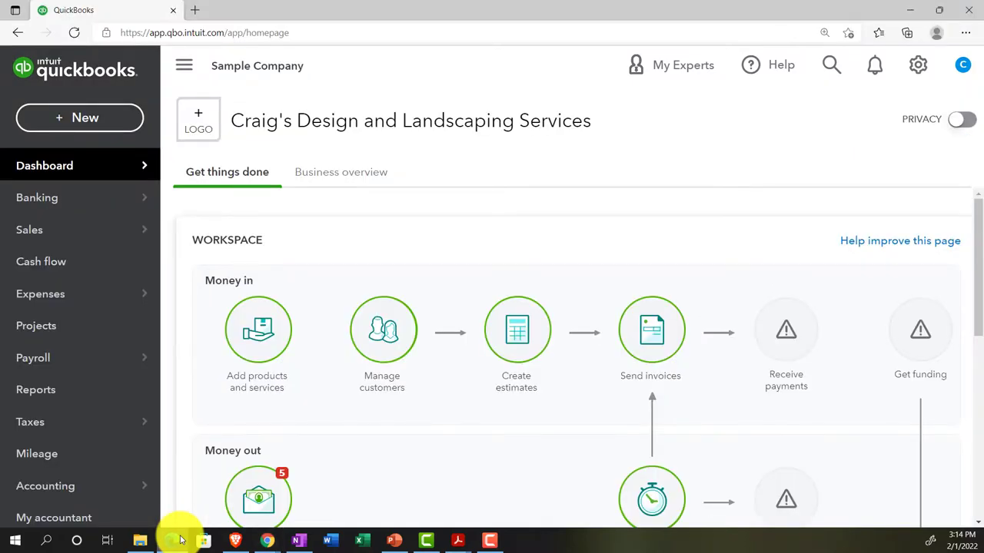
pyautogui.click(179, 540)
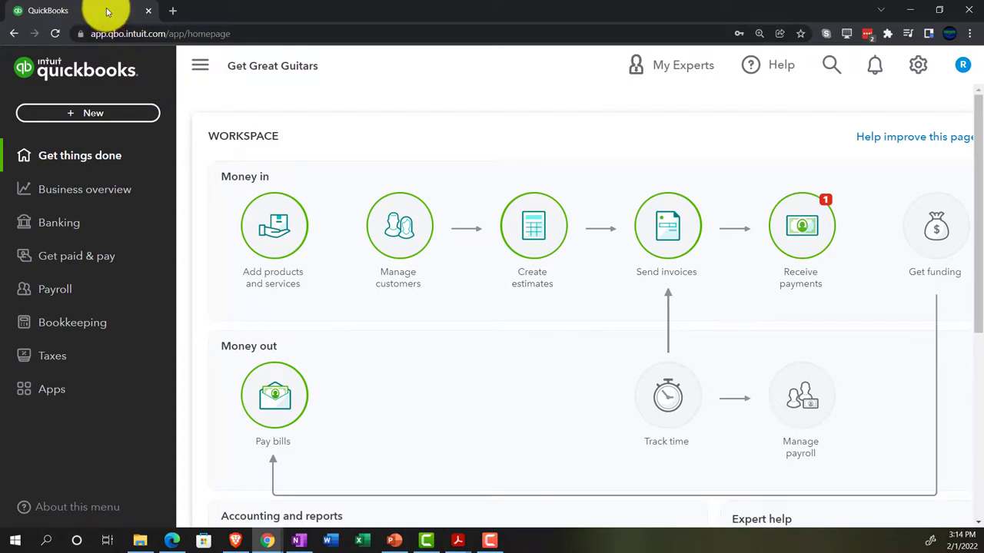
# Duplicate the Get Great Guitars homepage twice in Chrome so that three copies are open
pyautogui.rightClick(119, 14)
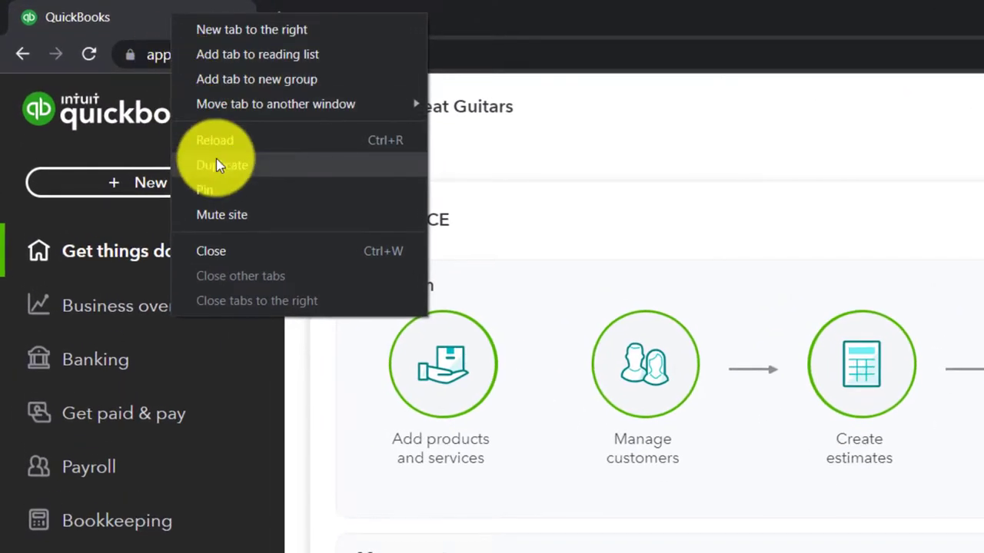
pyautogui.click(216, 162)
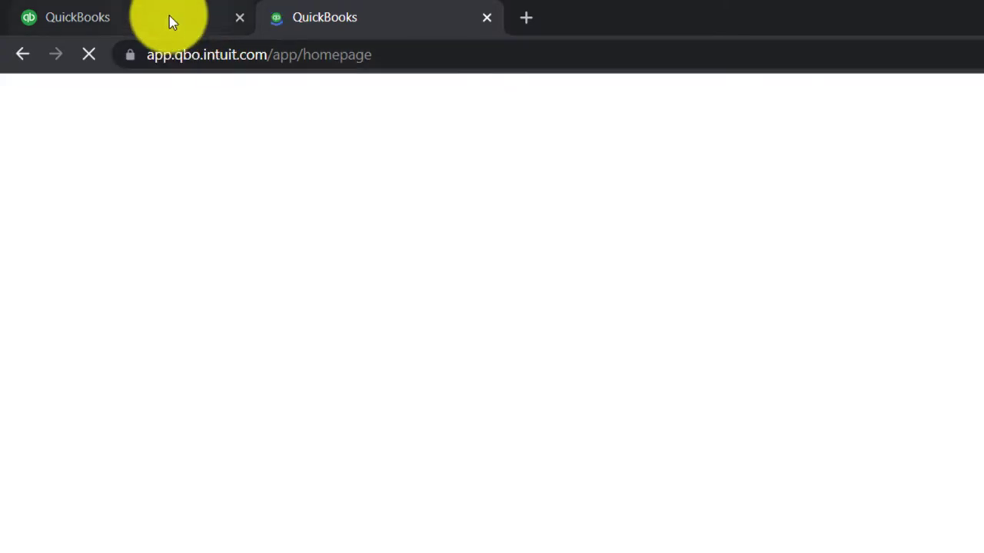
pyautogui.click(169, 16)
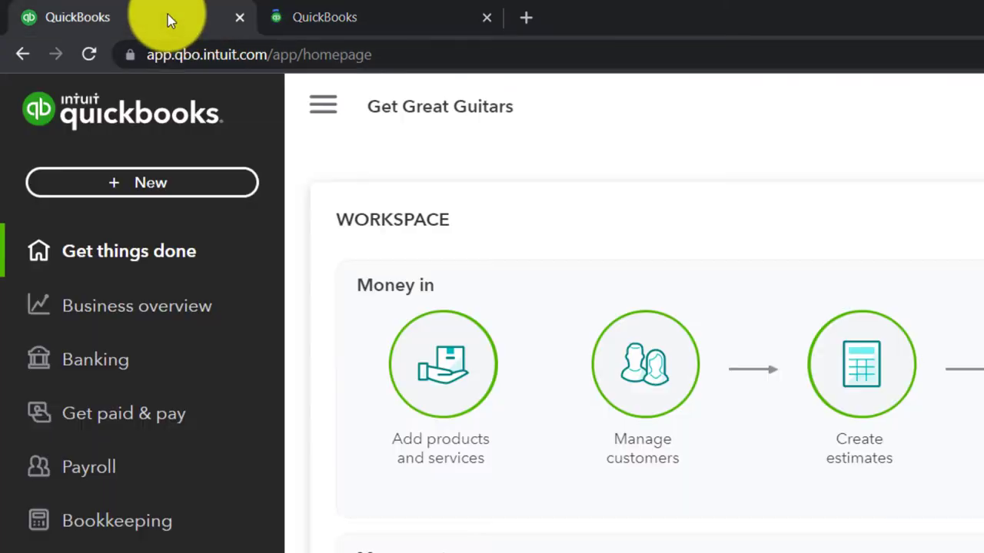
pyautogui.rightClick(167, 13)
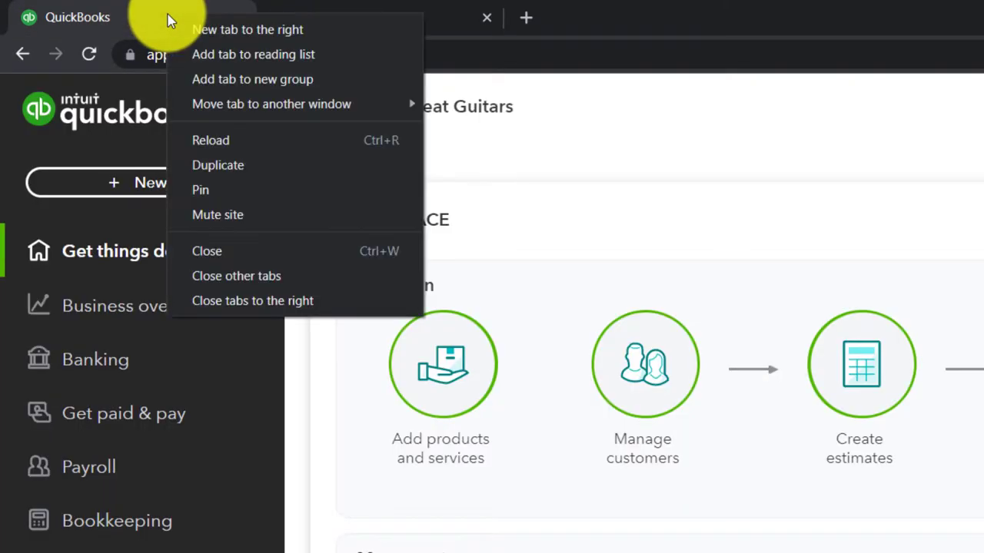
pyautogui.click(227, 164)
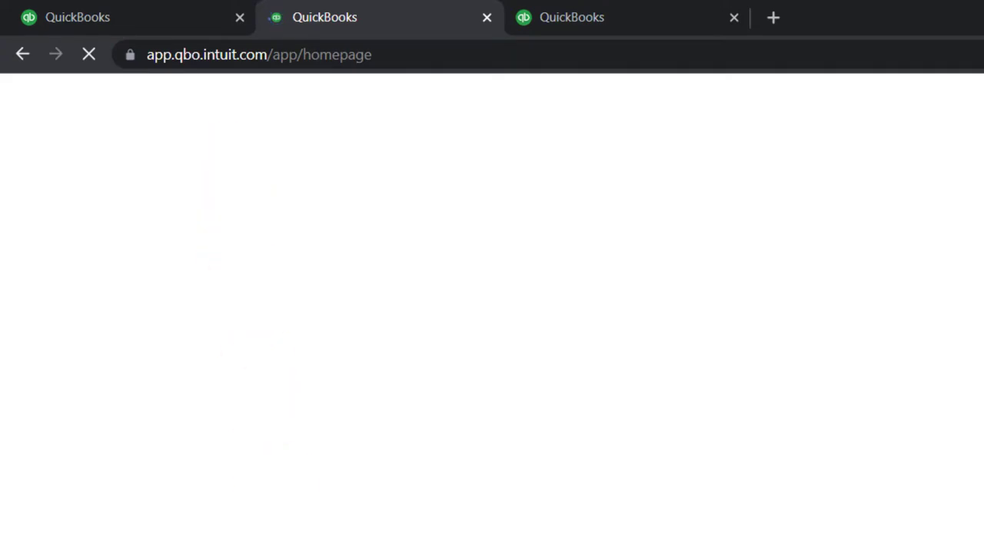
# Check where Reports is located in the Edge sample company, and open the Balance Sheet report for Get Great Guitars in Chrome
pyautogui.click(173, 542)
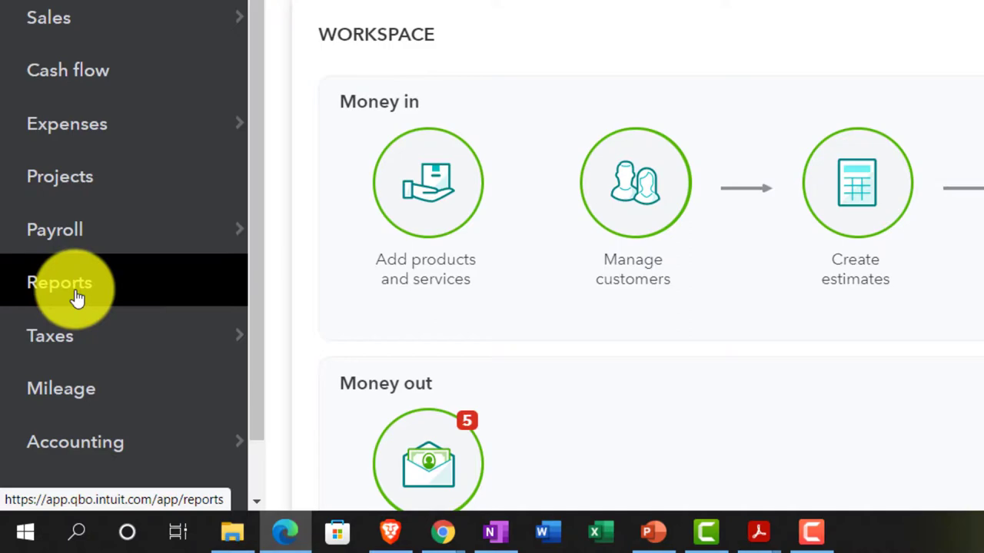
pyautogui.click(285, 532)
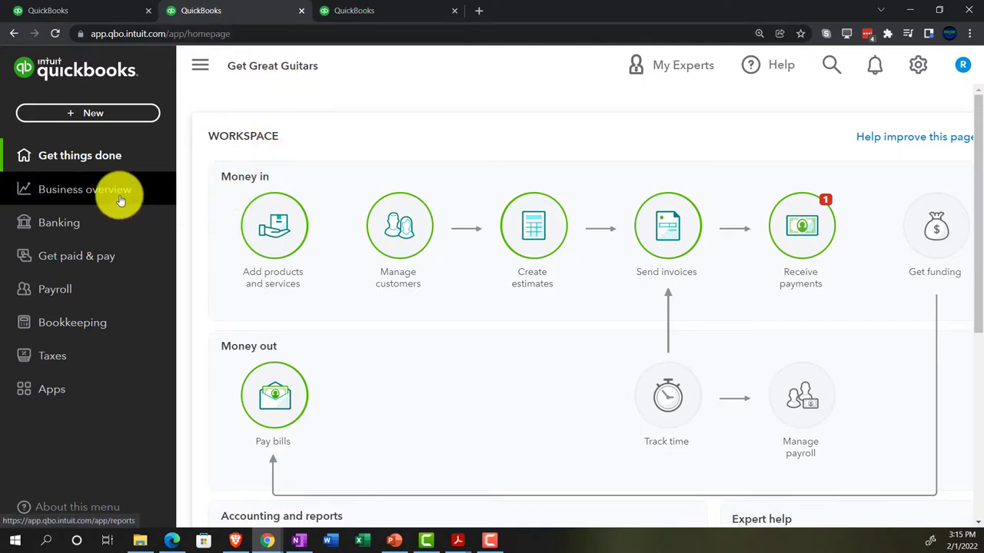
pyautogui.click(90, 192)
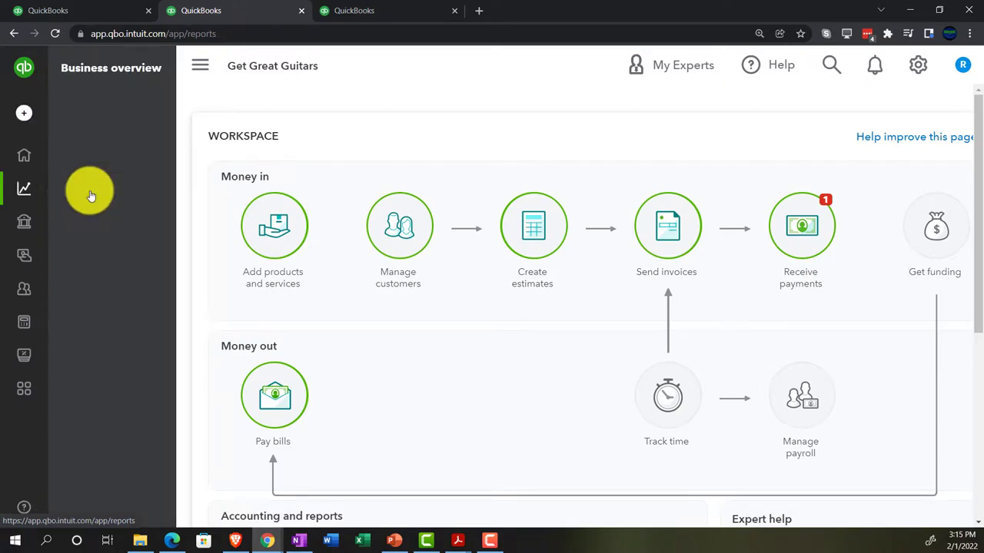
pyautogui.click(88, 192)
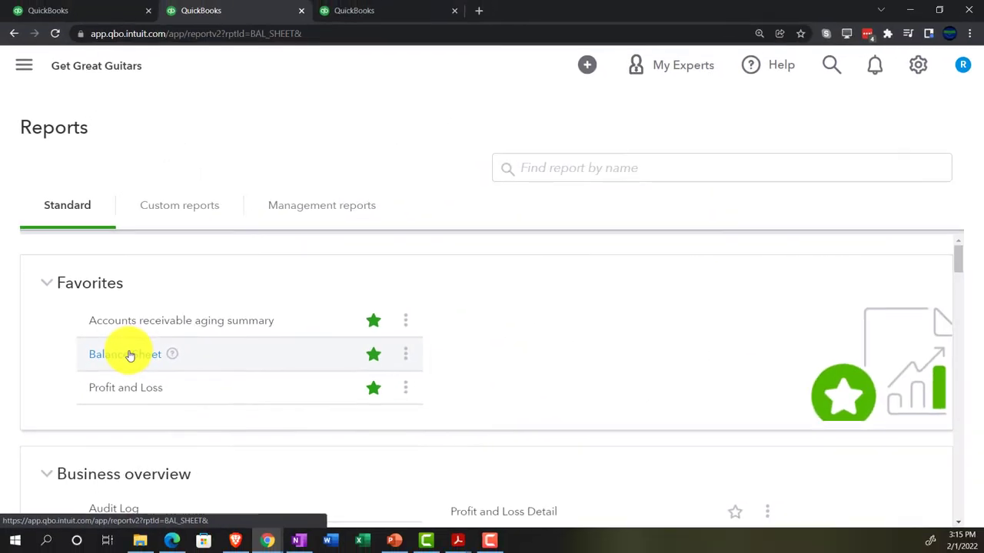
pyautogui.click(128, 354)
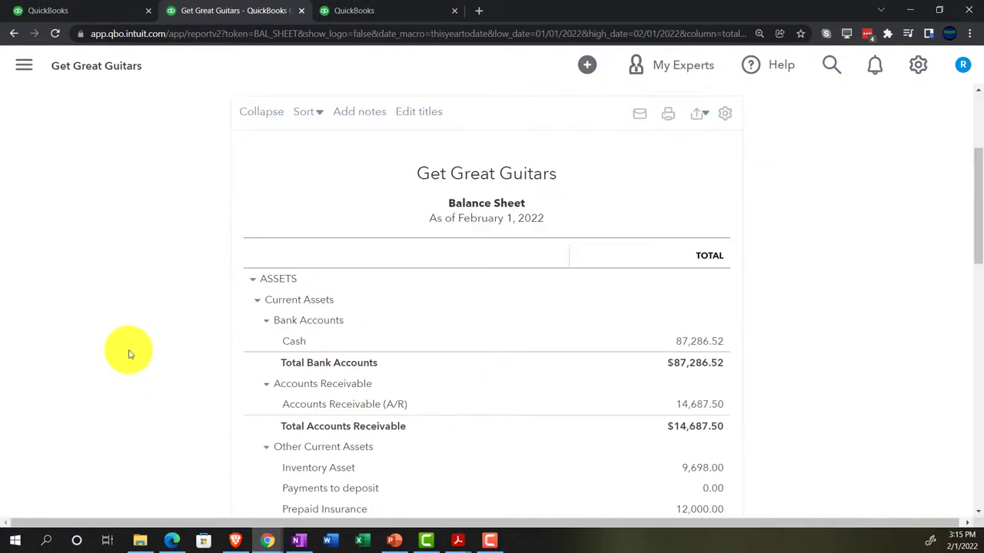
# Set the Balance Sheet report's end date to 02/28/2022 and run the report
pyautogui.click(259, 186)
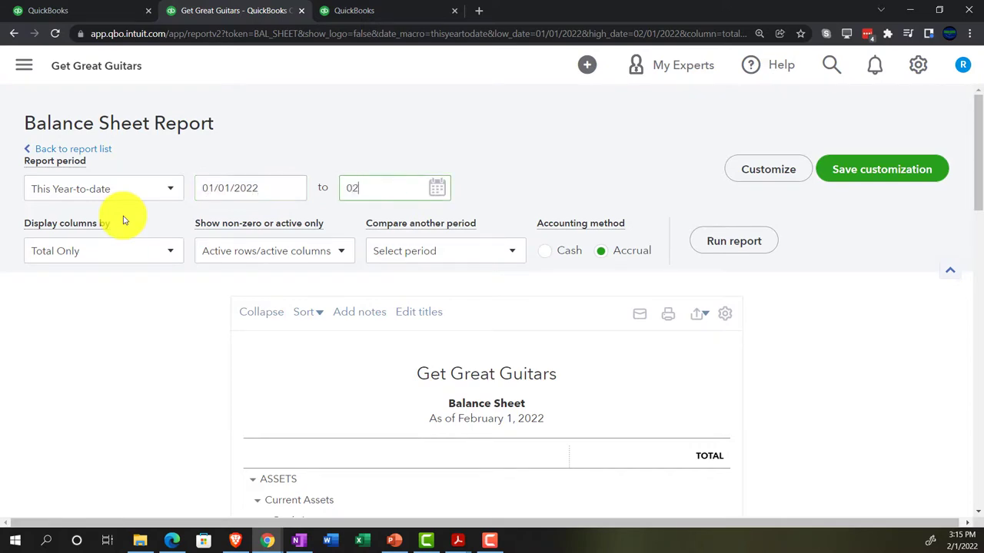
pyautogui.write('022822')
pyautogui.press('Tab')
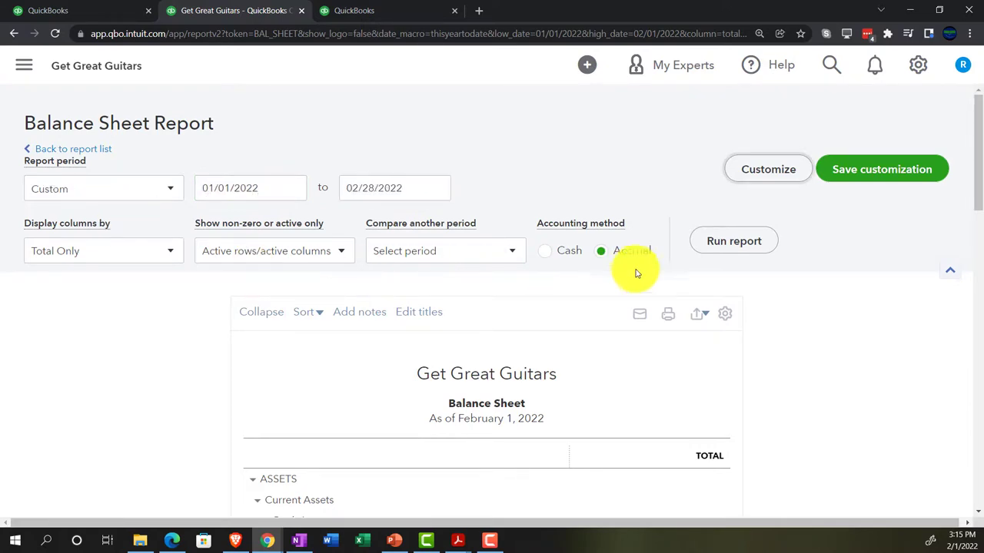
pyautogui.click(737, 247)
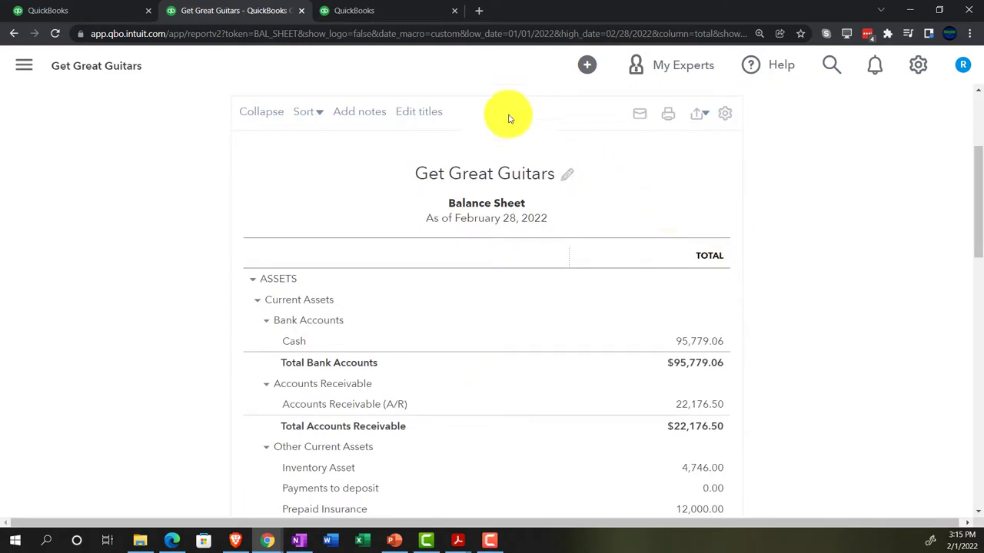
# Open the Profit and Loss report in the third copy of the Get Great Guitars company
pyautogui.click(391, 17)
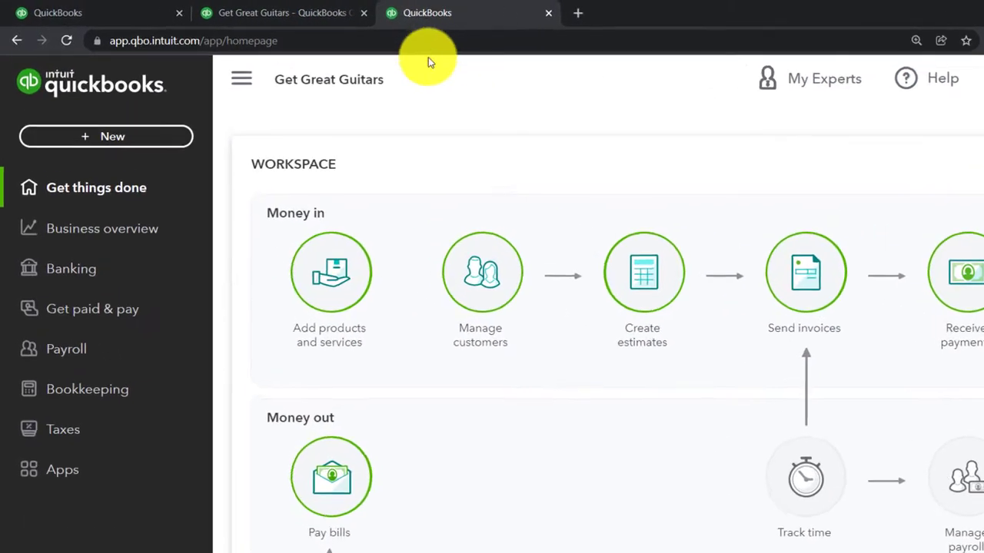
pyautogui.click(167, 312)
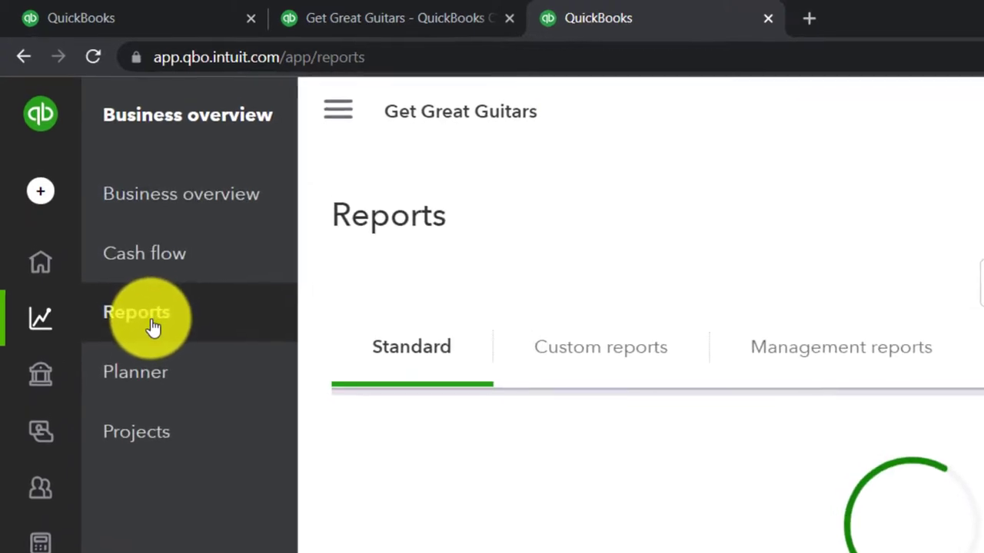
pyautogui.click(337, 110)
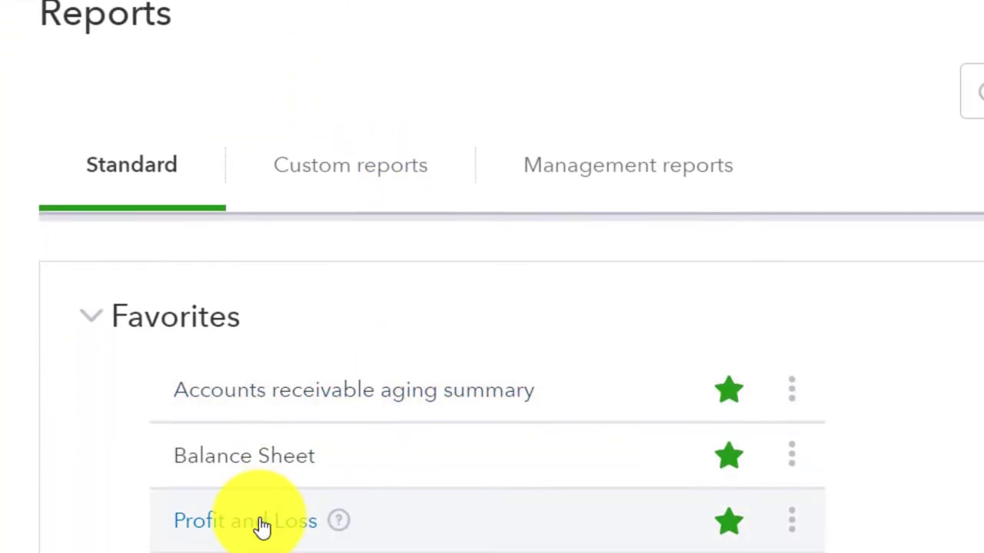
pyautogui.click(261, 526)
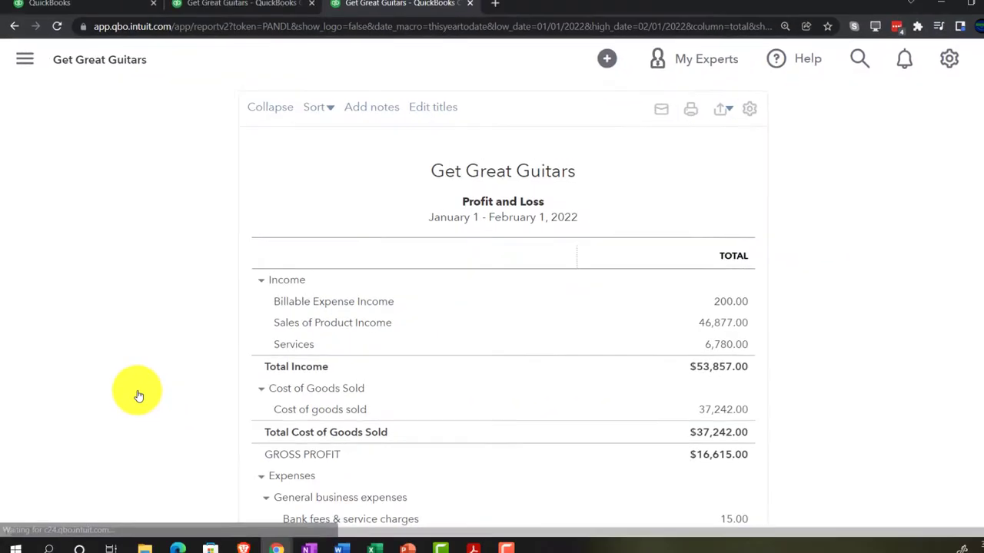
# Set the Profit and Loss report period to 01/01/2022 through 02/28/2022
pyautogui.click(256, 185)
pyautogui.moveTo(256, 185); pyautogui.dragTo(161, 173)
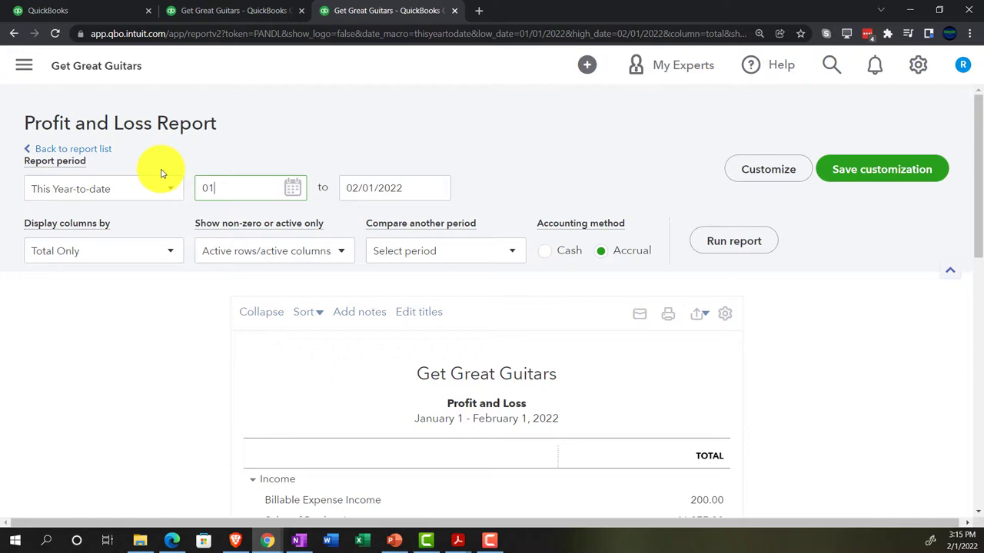
pyautogui.press('Tab')
pyautogui.write('02')
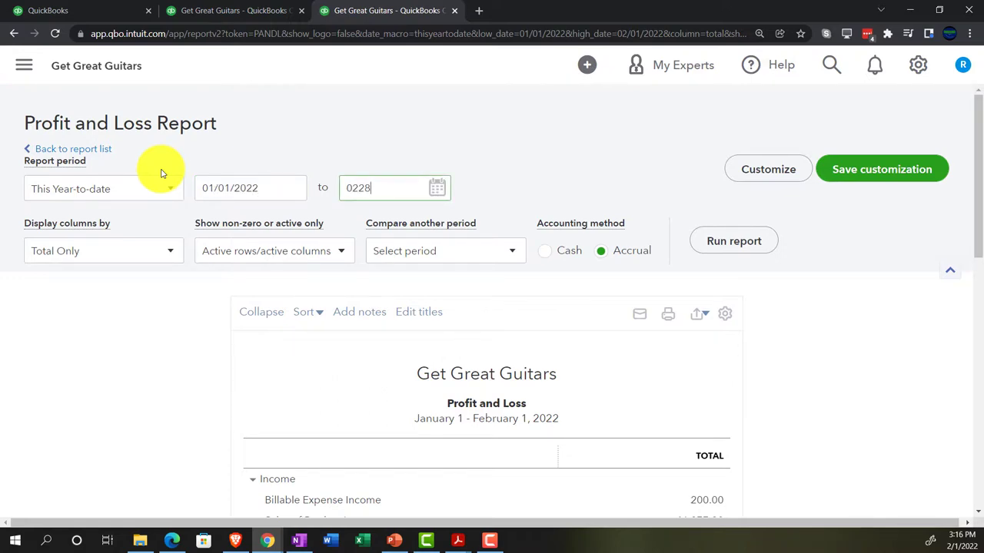
pyautogui.press('Tab')
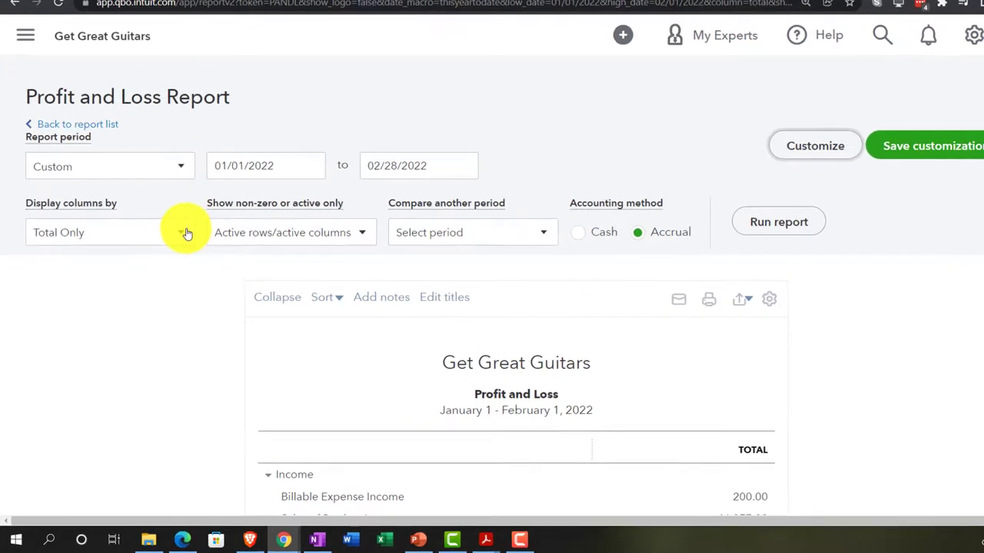
# Display the Profit and Loss columns by Months and run the report
pyautogui.click(183, 232)
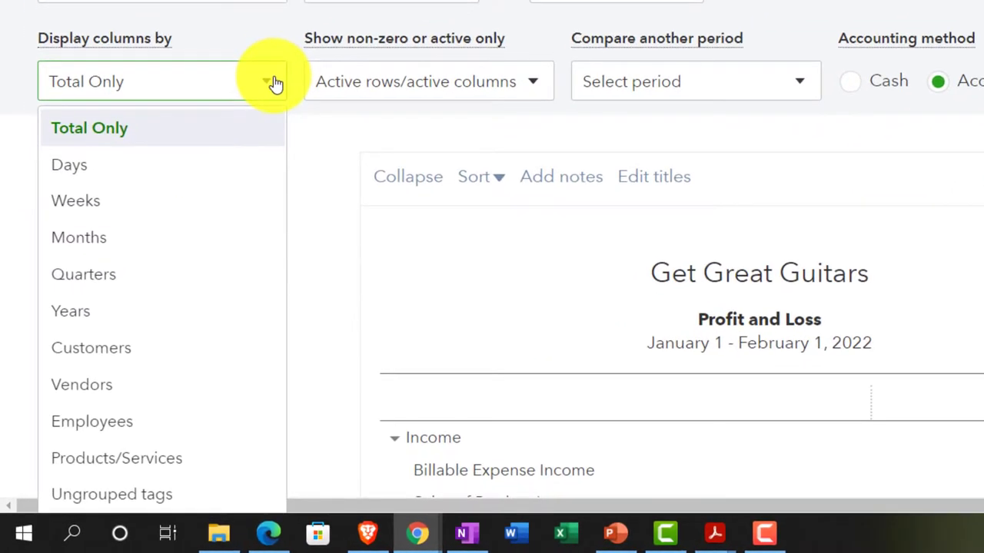
pyautogui.click(227, 248)
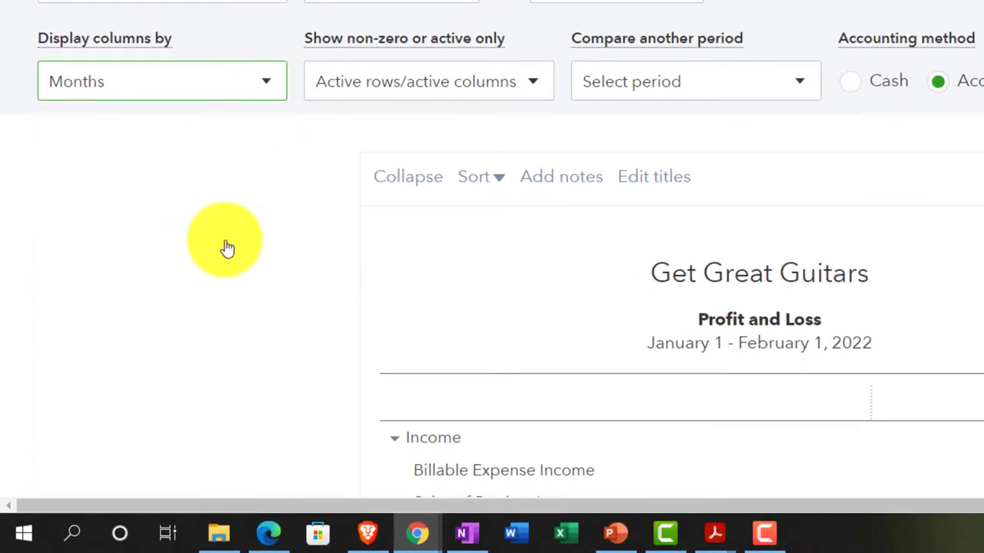
pyautogui.click(469, 306)
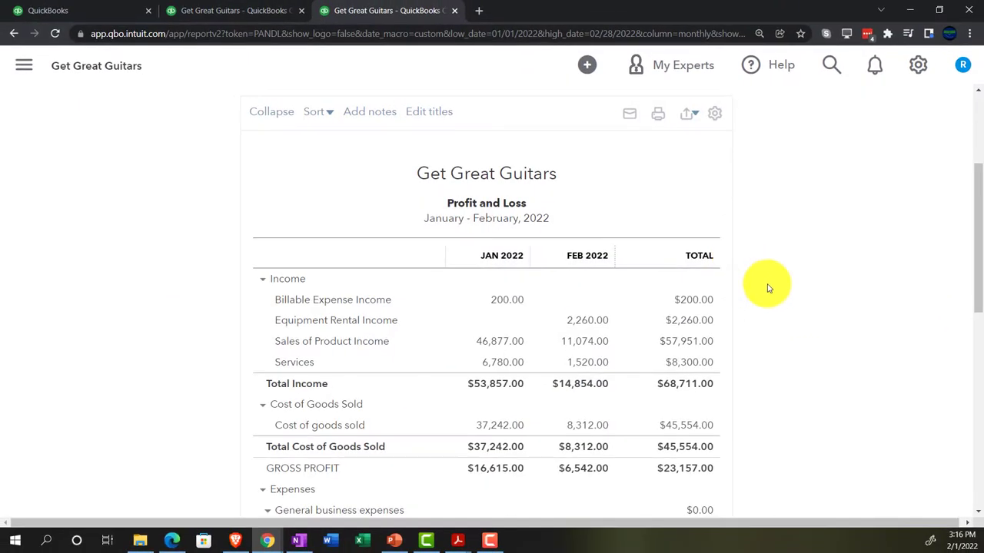
# Return to the Balance Sheet report and review its bank account and current asset lines
pyautogui.hotkey('ctrl', '+')
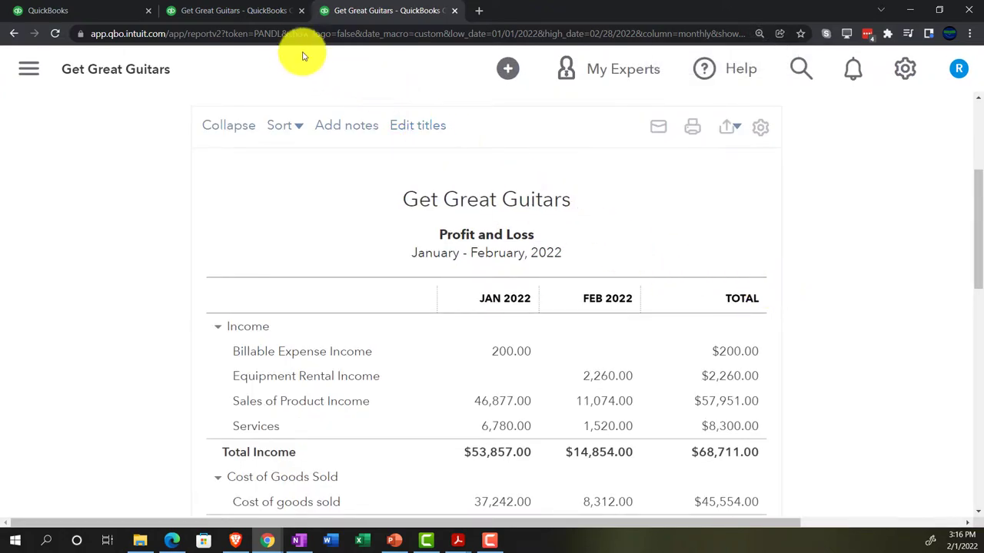
pyautogui.click(240, 9)
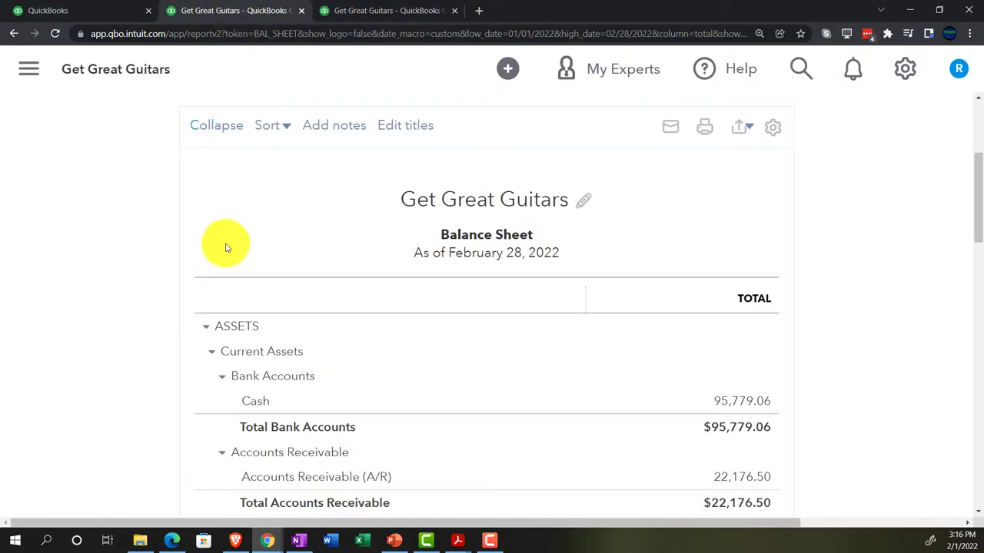
pyautogui.scroll(-1, 131, 339)
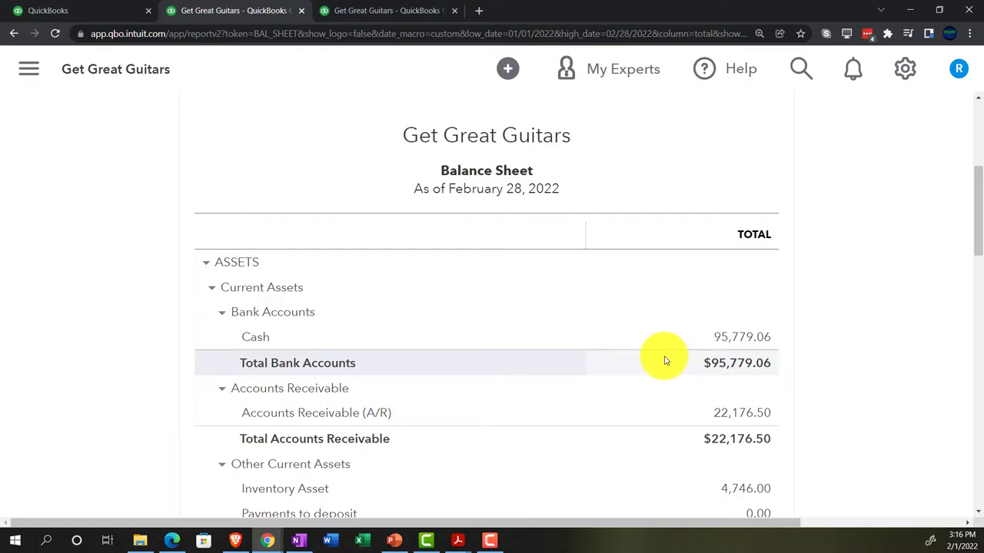
# Open the Reconcile page for the Cash account in the first copy of the Get Great Guitars company
pyautogui.click(120, 11)
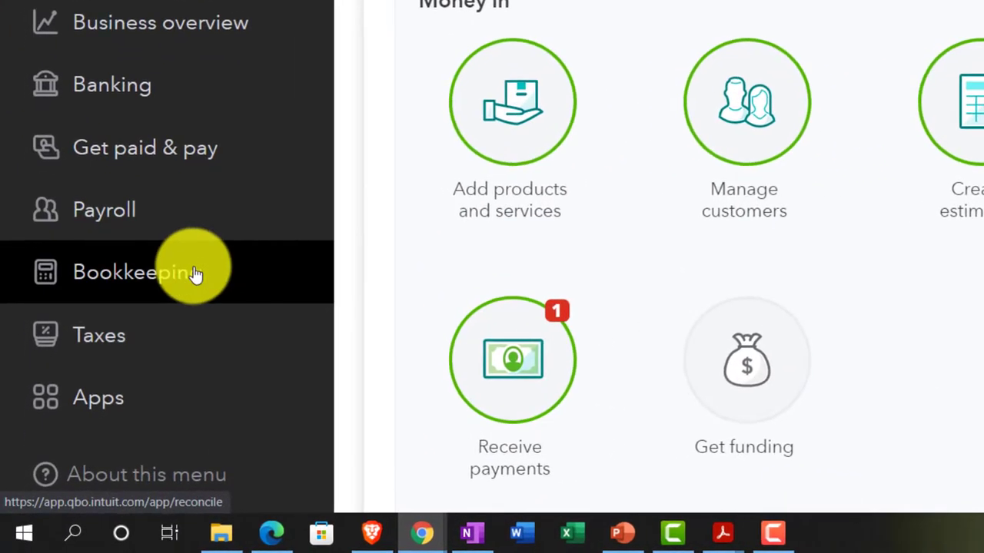
pyautogui.click(123, 374)
pyautogui.click(200, 266)
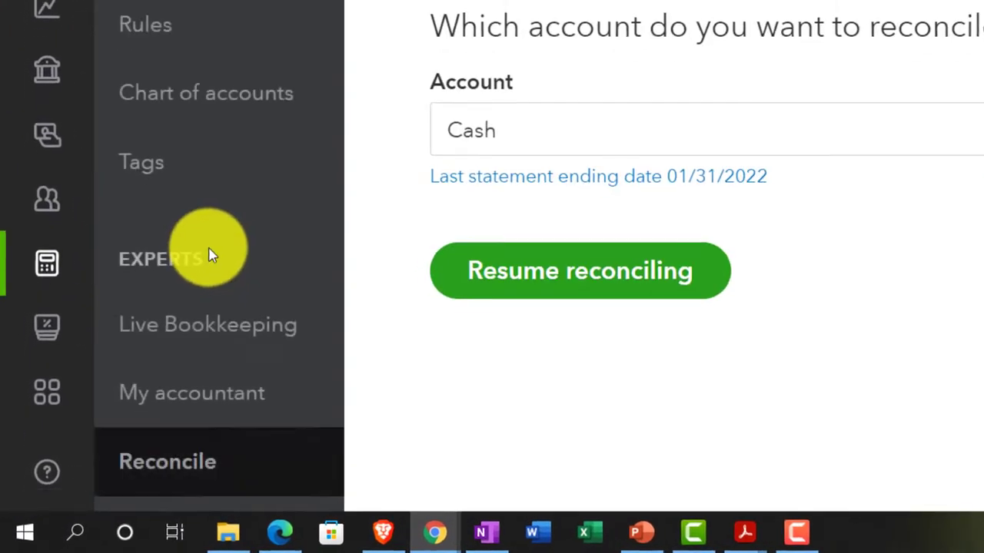
# Switch to the sample company in Edge and display the Accounting options that include Reconcile
pyautogui.click(352, 522)
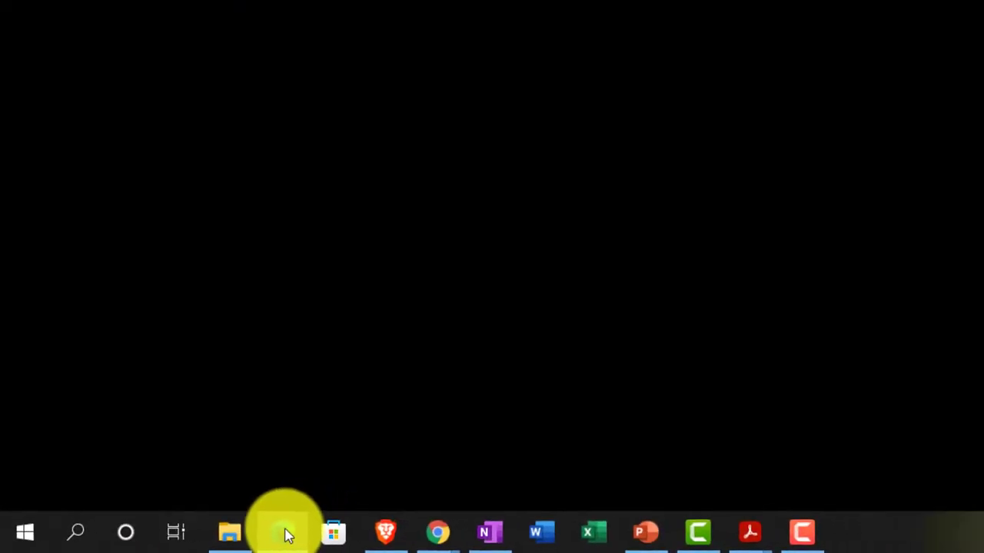
pyautogui.scroll(-1, 238, 366)
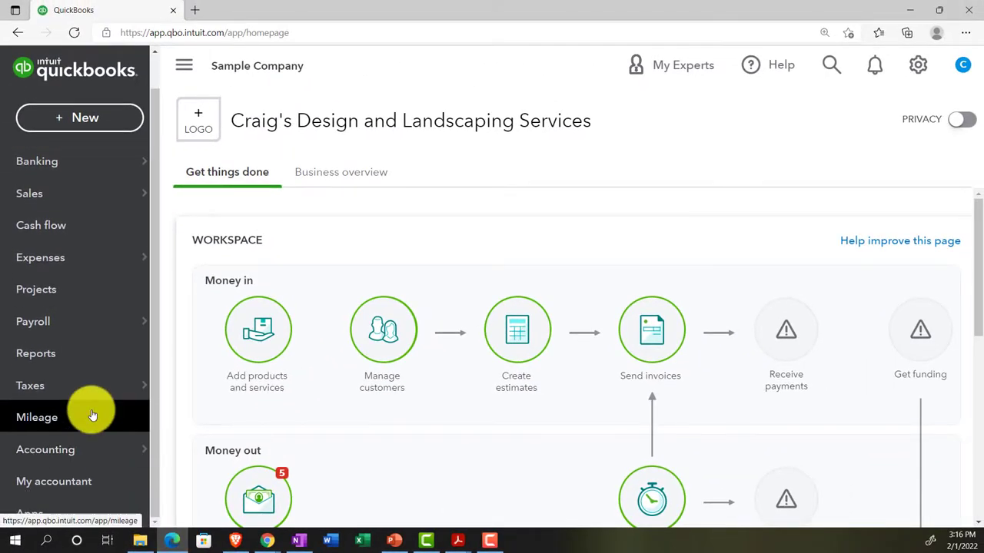
pyautogui.moveTo(83, 465)
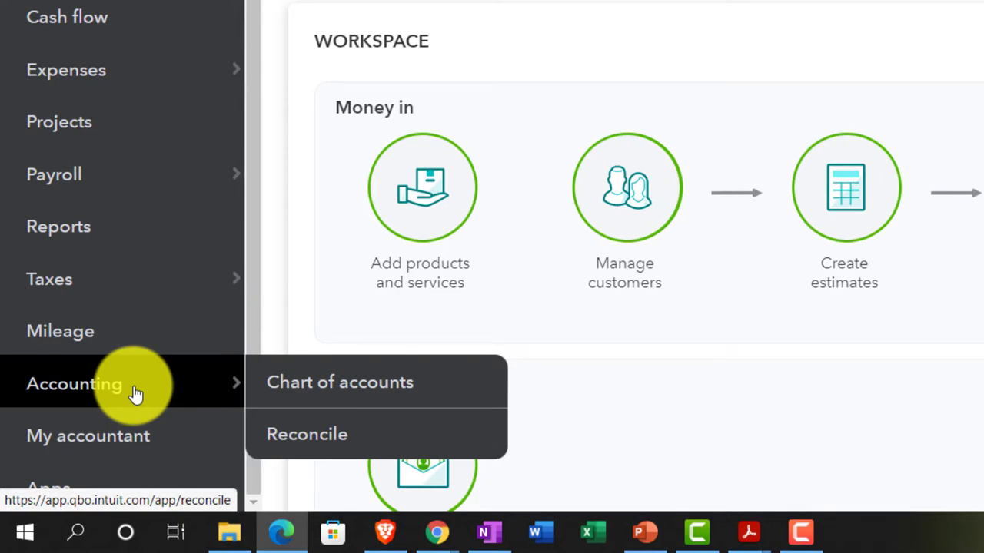
pyautogui.click(135, 393)
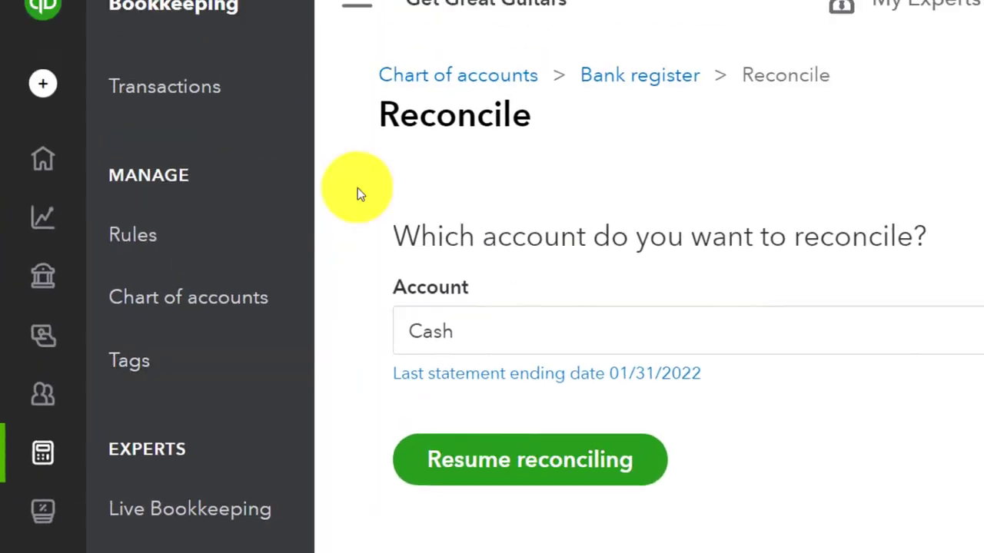
# Resume the Cash account reconciliation for the February 28, 2022 statement with the side navigation collapsed and the full balance summary shown
pyautogui.click(330, 128)
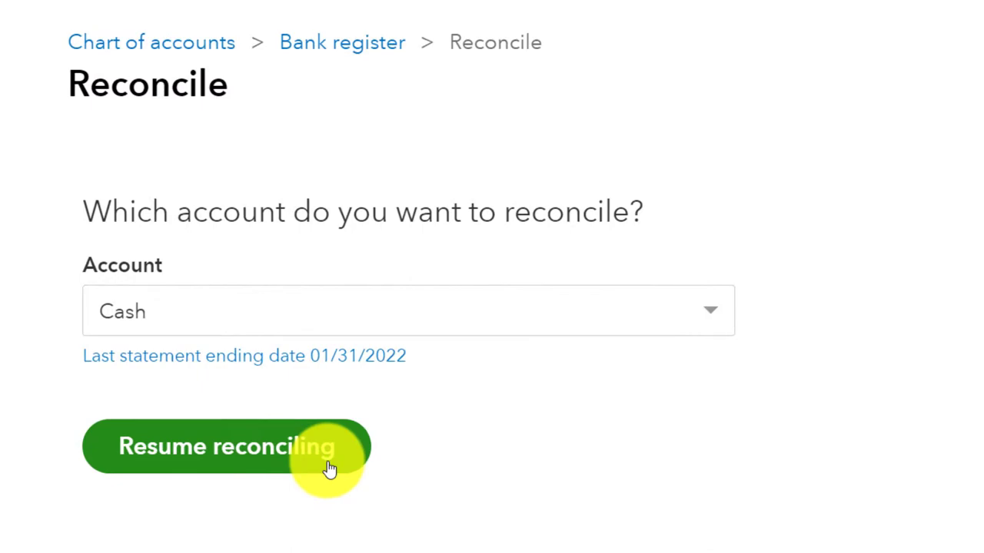
pyautogui.click(329, 466)
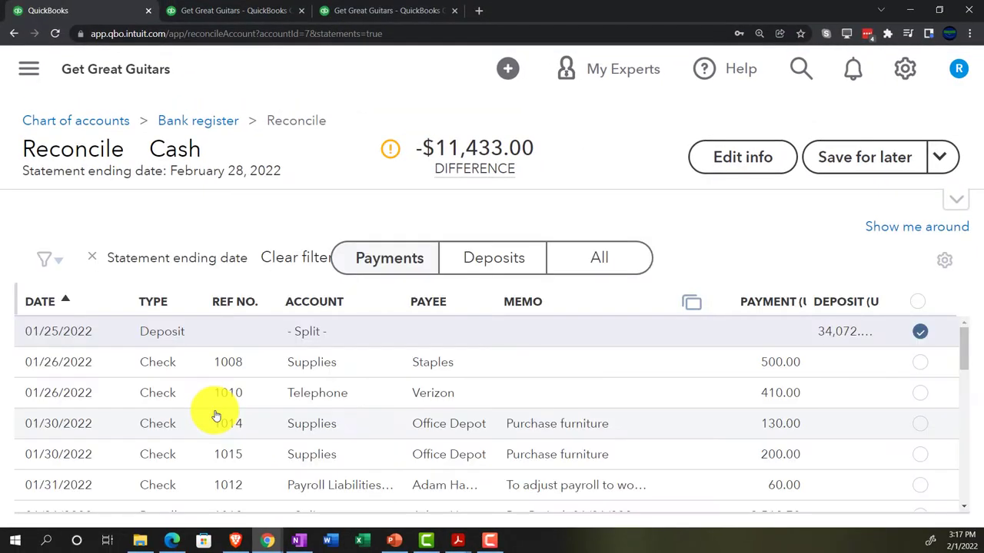
pyautogui.hotkey('ctrl', '-')
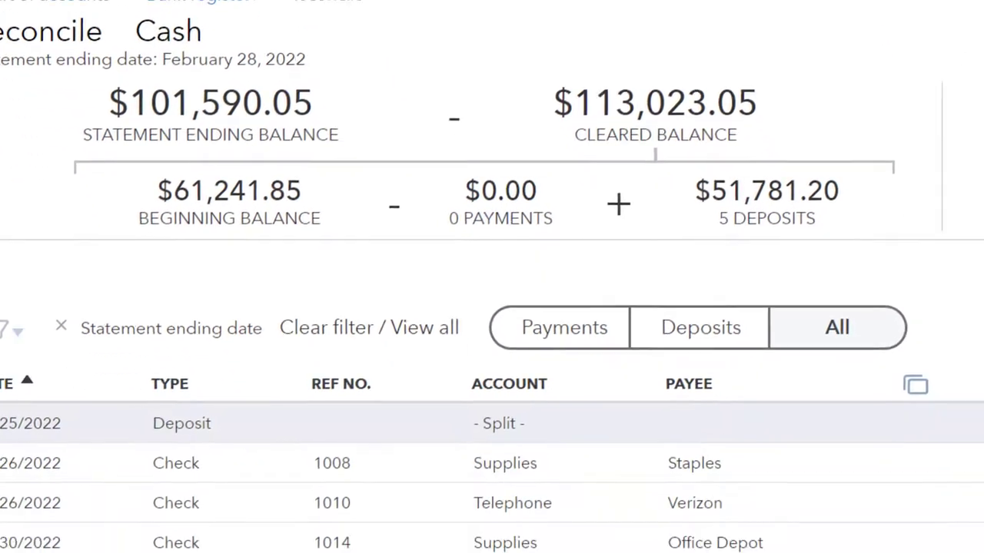
# Compare the Cash reconciliation's balances and deposits with the figures on Bank Stmt Feb.pdf, ending back in the reconciliation
pyautogui.moveTo(558, 529)
pyautogui.click(687, 484)
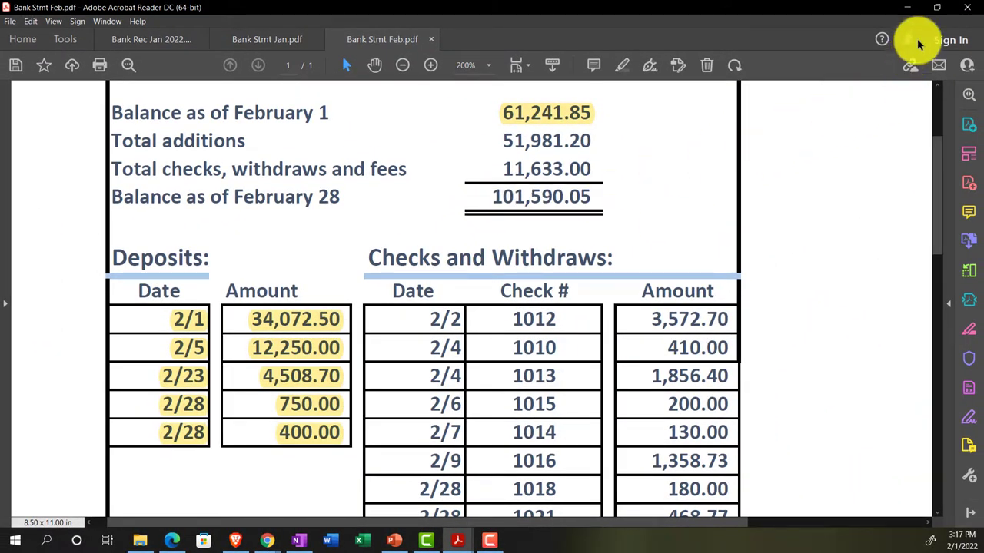
pyautogui.click(907, 8)
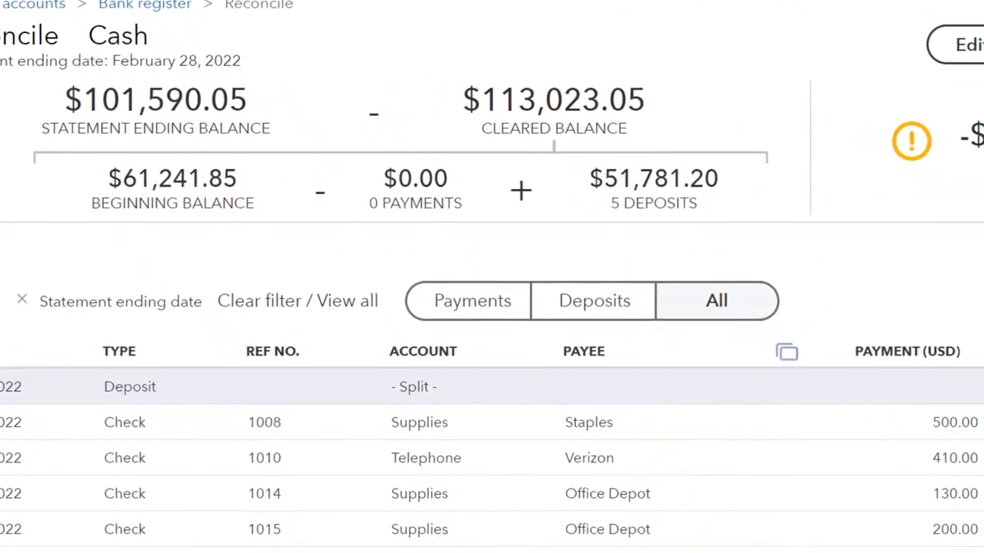
pyautogui.moveTo(549, 551)
pyautogui.click(657, 465)
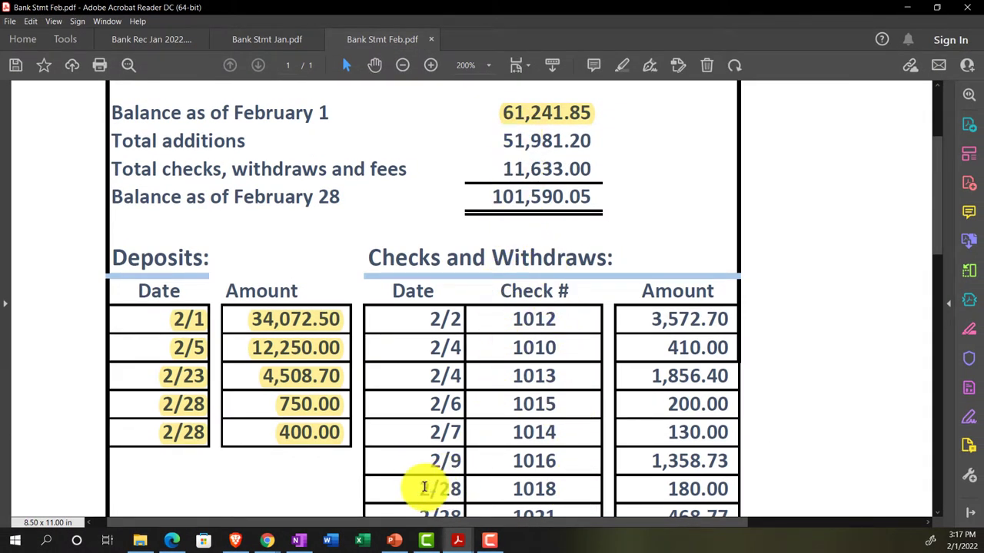
pyautogui.moveTo(264, 542)
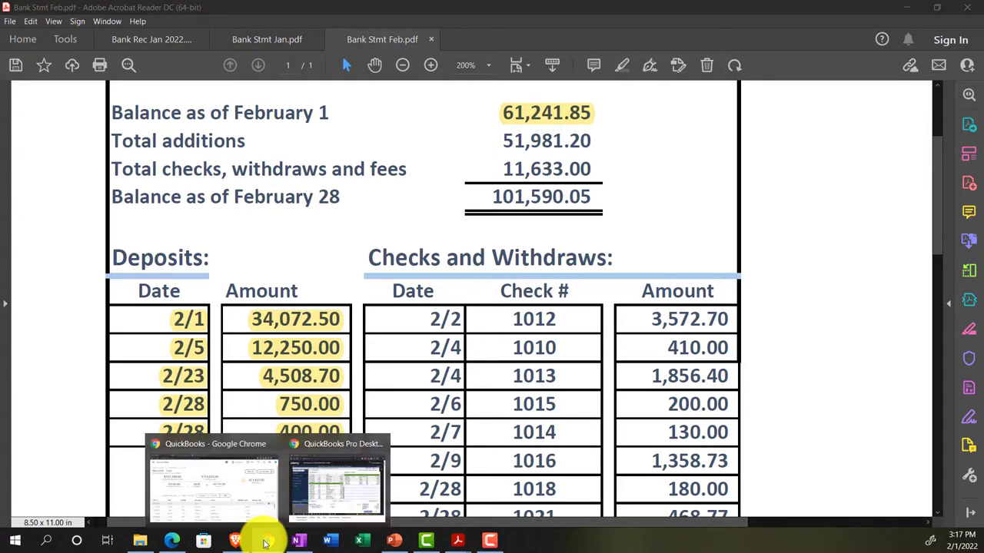
pyautogui.click(245, 500)
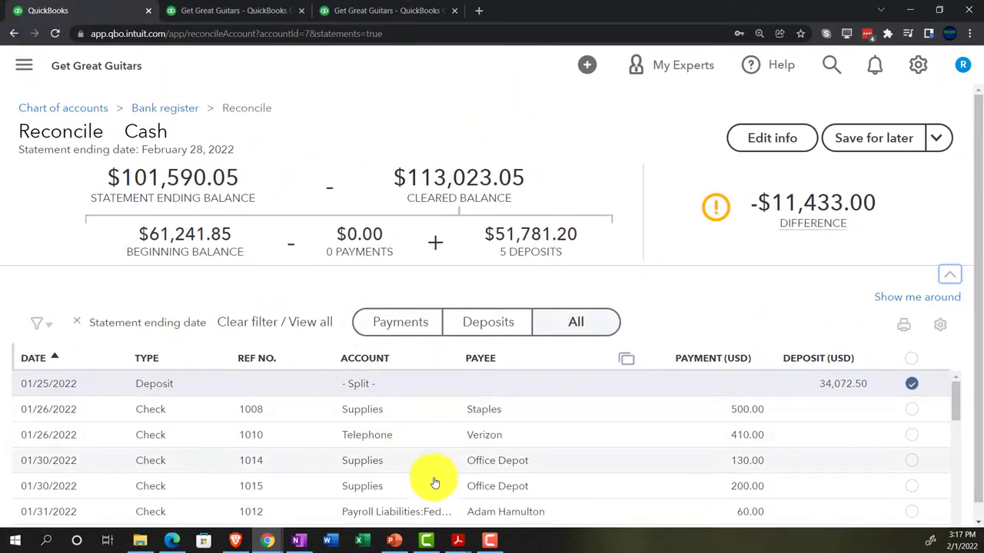
# Highlight the Total additions amount of 51,981.20 in Bank Stmt Feb.pdf
pyautogui.moveTo(455, 539)
pyautogui.click(582, 505)
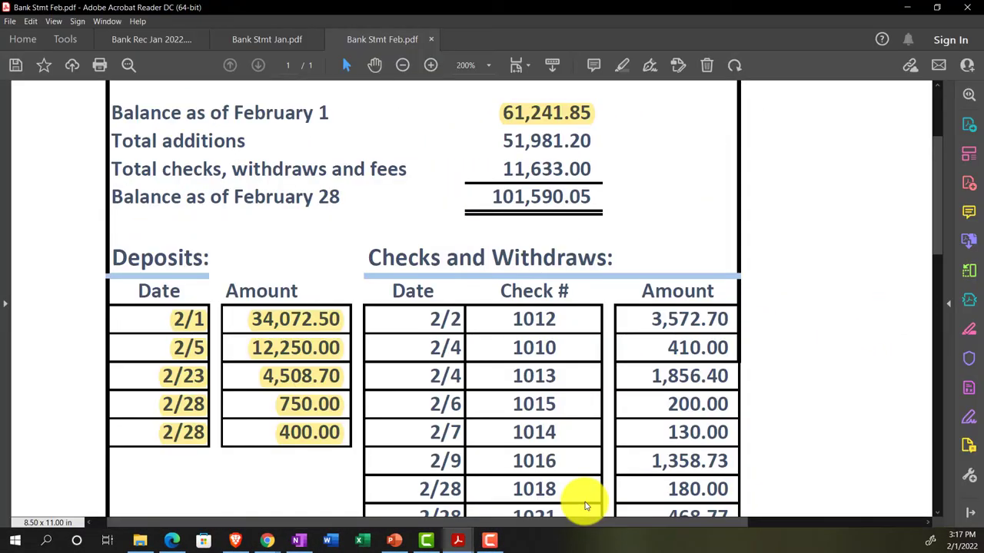
pyautogui.moveTo(504, 140); pyautogui.dragTo(597, 137)
pyautogui.click(609, 116)
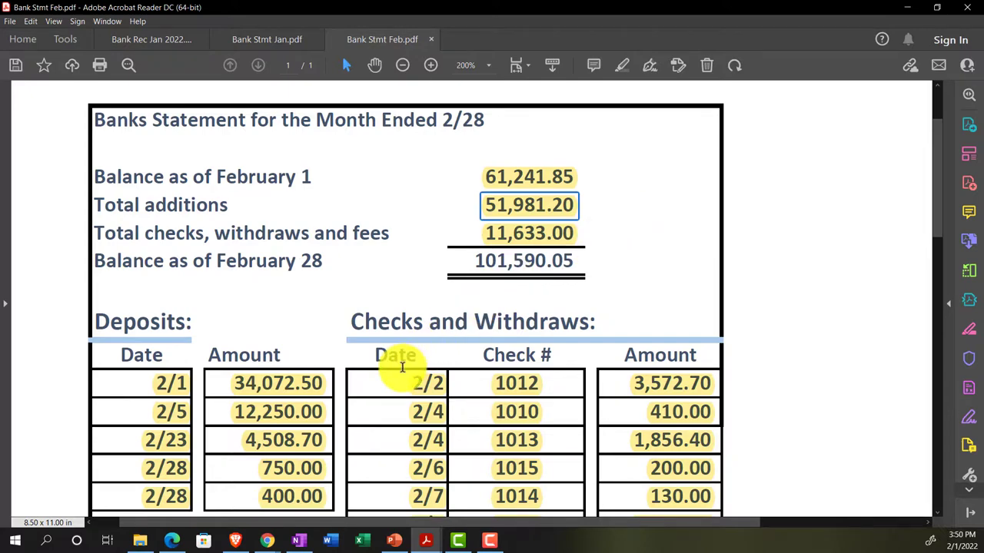
# Check the deposits ticked off in the Cash reconciliation against the deposits and total additions on the February bank statement
pyautogui.click(267, 540)
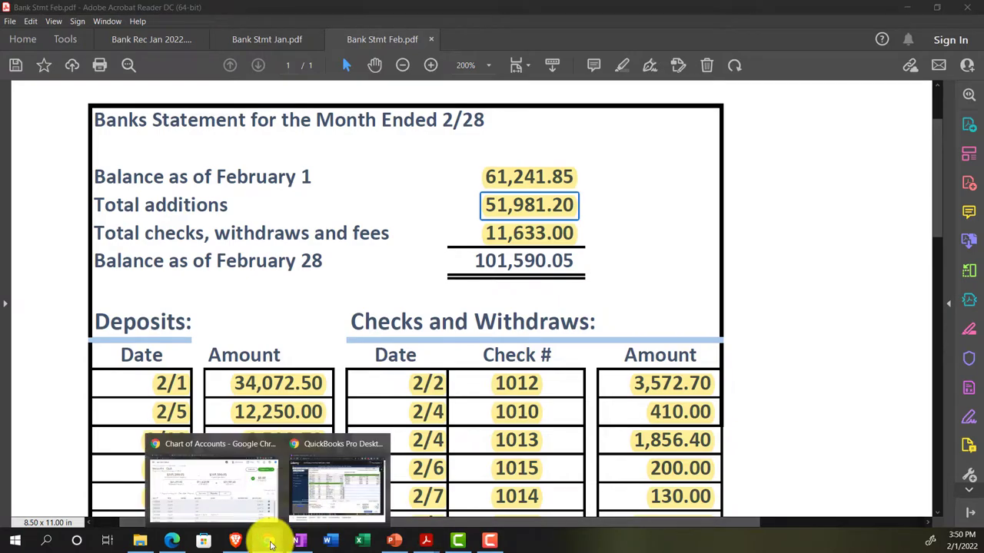
pyautogui.click(240, 503)
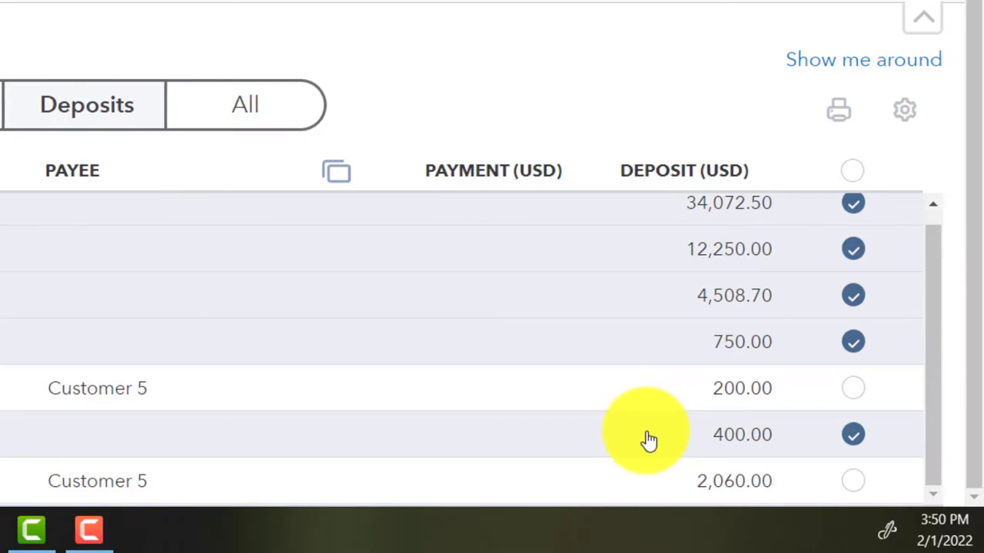
pyautogui.moveTo(0, 542)
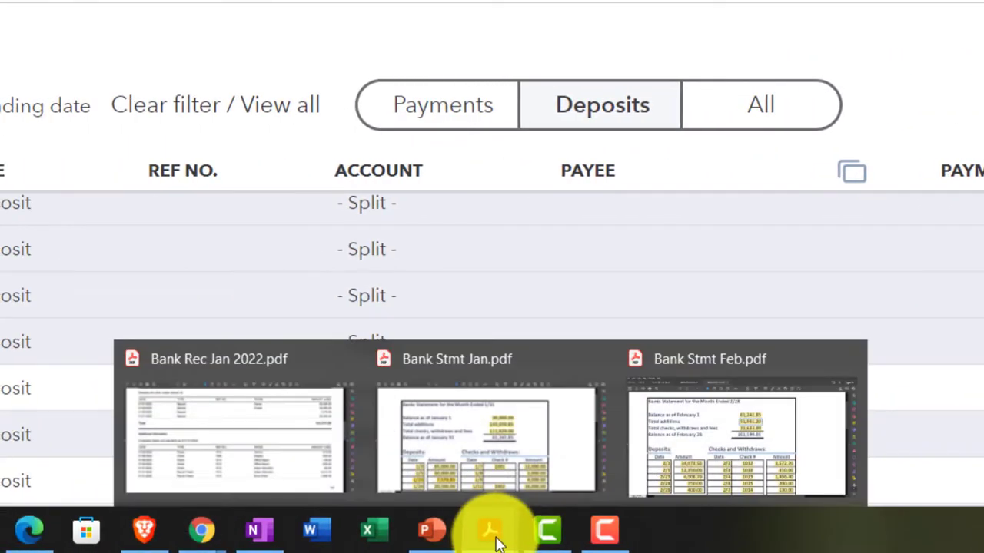
pyautogui.click(631, 479)
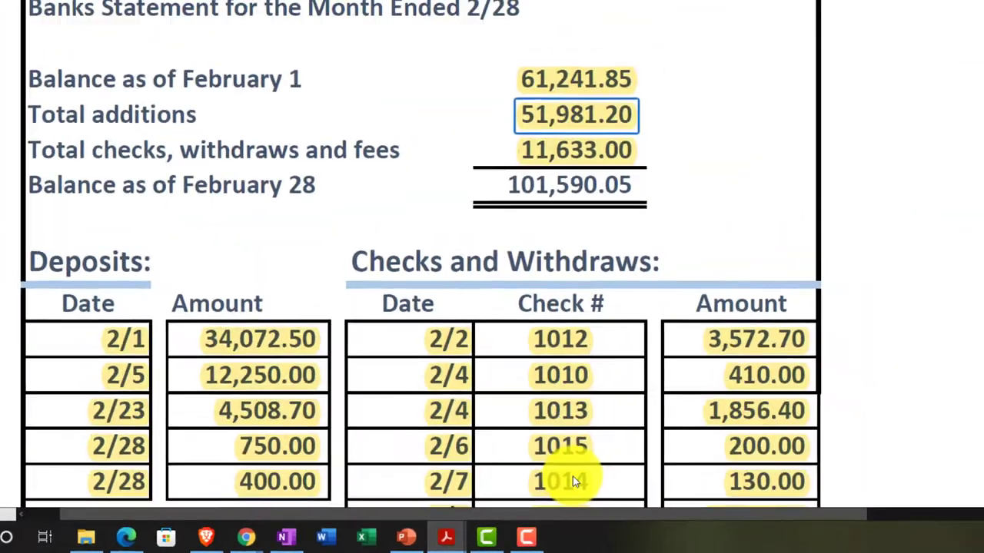
pyautogui.scroll(-1, 369, 415)
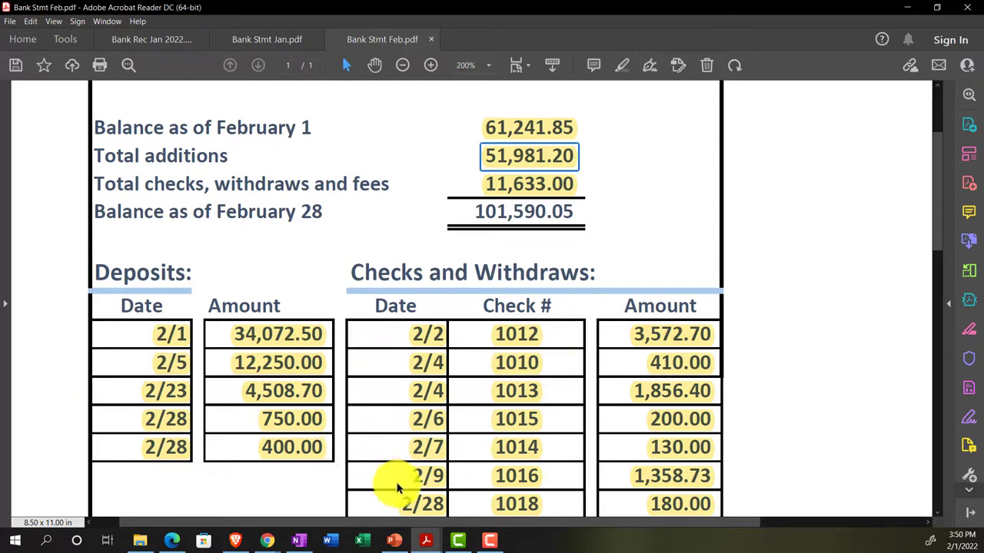
pyautogui.click(266, 540)
pyautogui.click(325, 497)
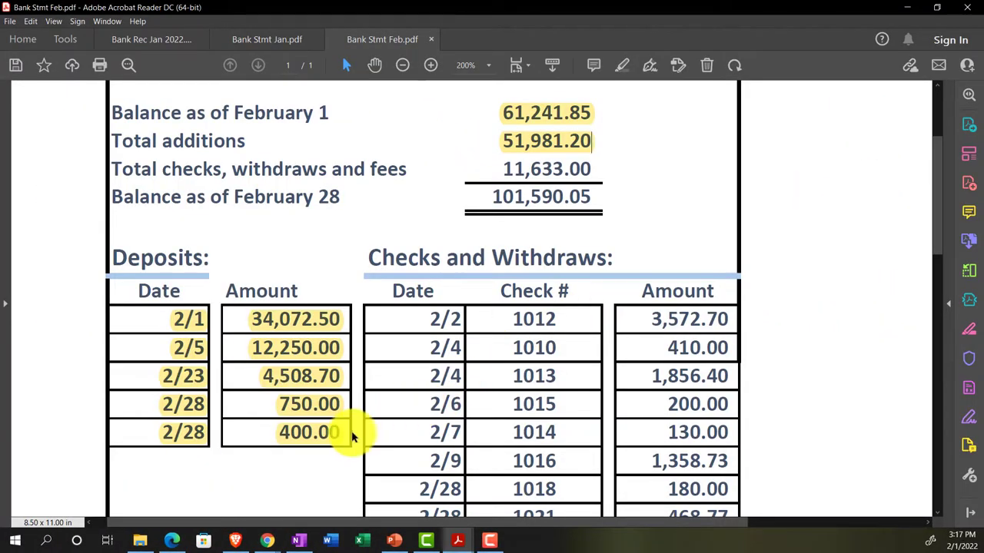
# Review the difference in the Cash reconciliation and the Cash balance on the Balance Sheet report, then return to the reconciliation
pyautogui.click(266, 541)
pyautogui.click(233, 493)
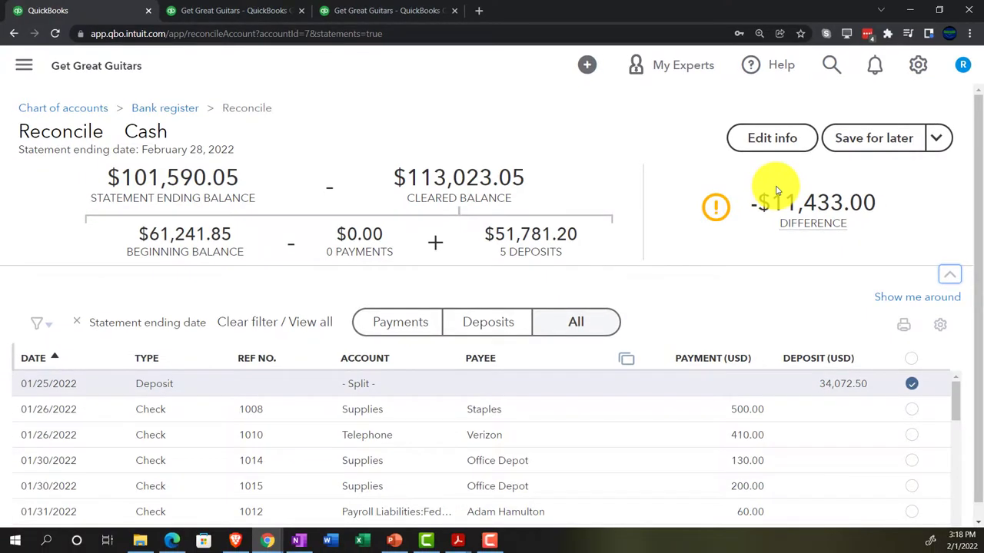
pyautogui.click(228, 10)
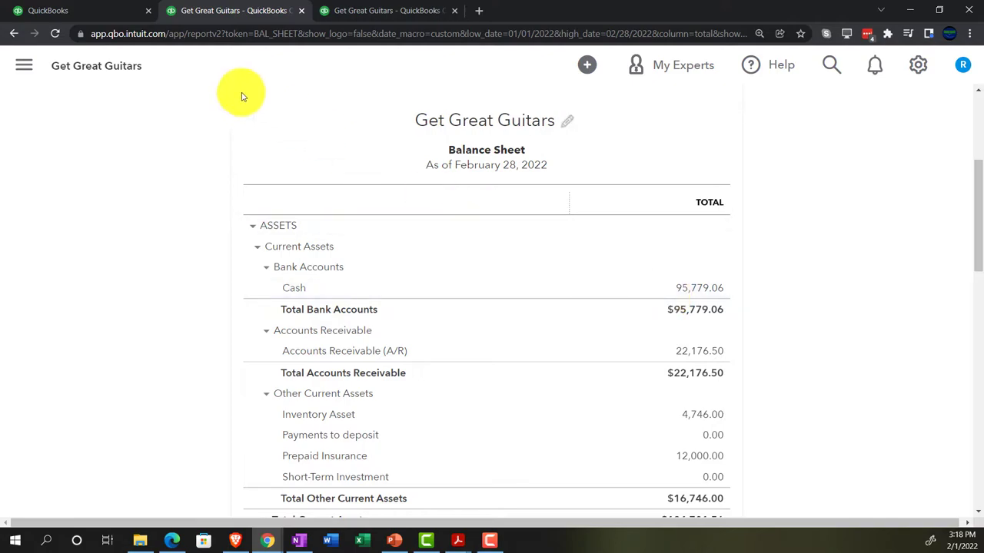
pyautogui.click(108, 11)
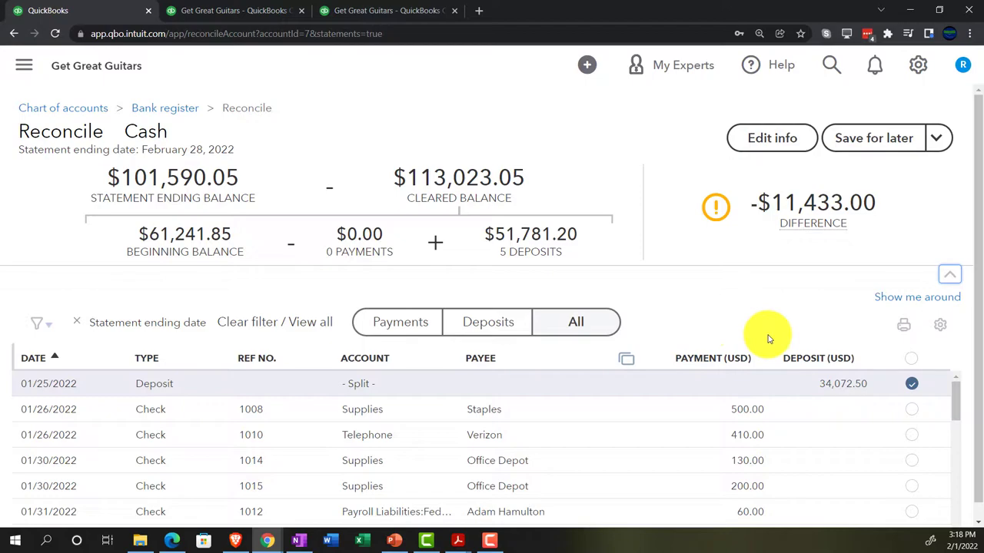
# Limit the Cash reconciliation list to Payments and collapse the balance summary above it
pyautogui.scroll(-1, 768, 338)
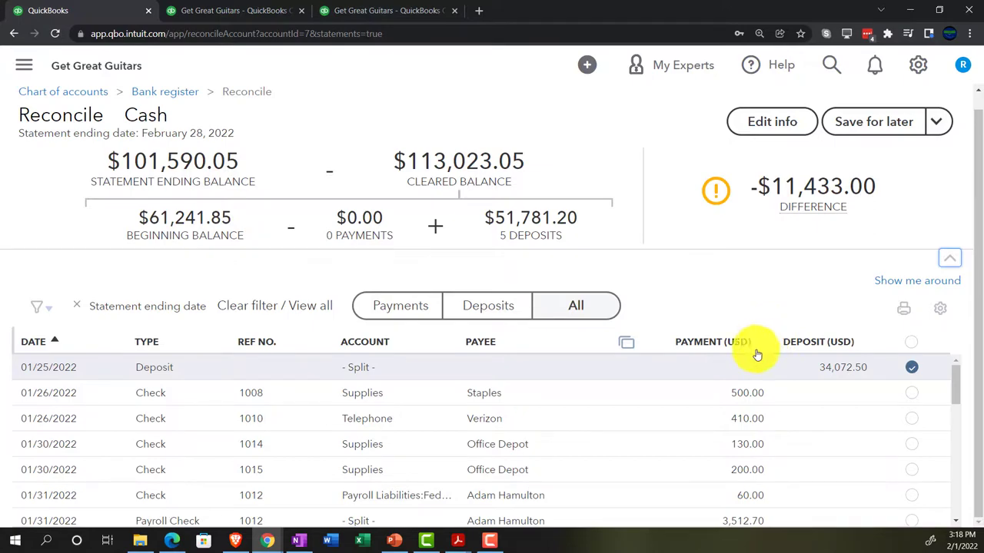
pyautogui.click(401, 307)
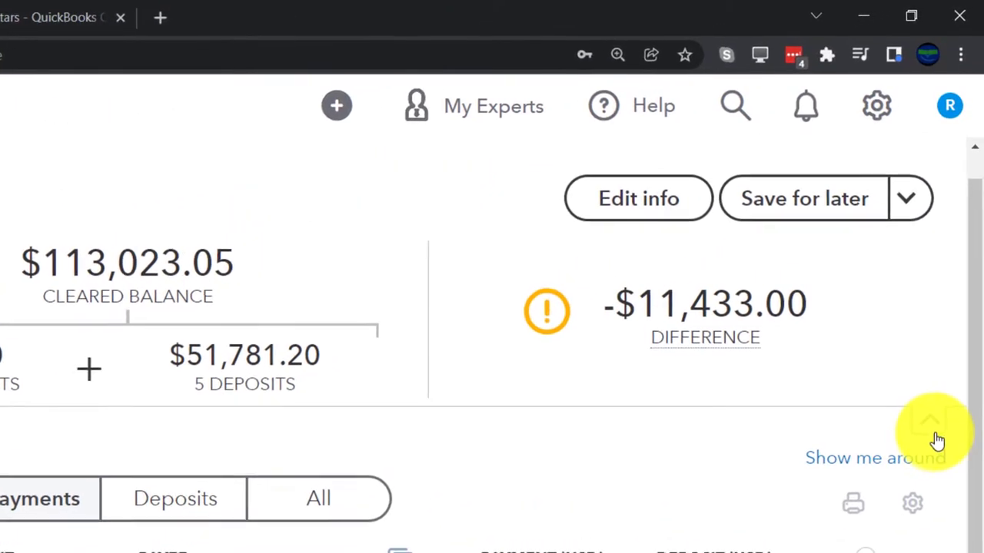
pyautogui.scroll(-3, 937, 438)
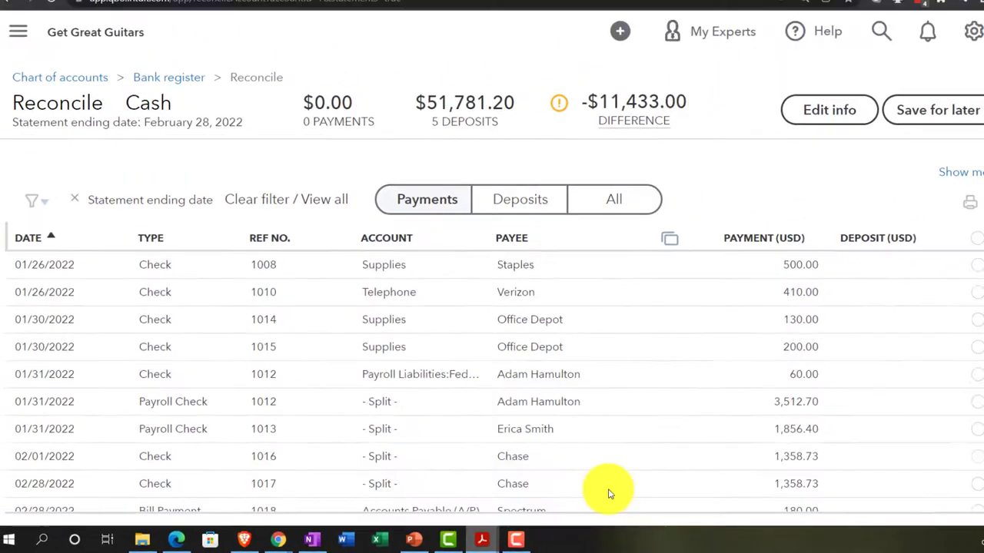
# Compare the Checks and Withdraws list on the February bank statement with the payments in the Cash reconciliation by check number
pyautogui.hotkey('alt', 'Tab')
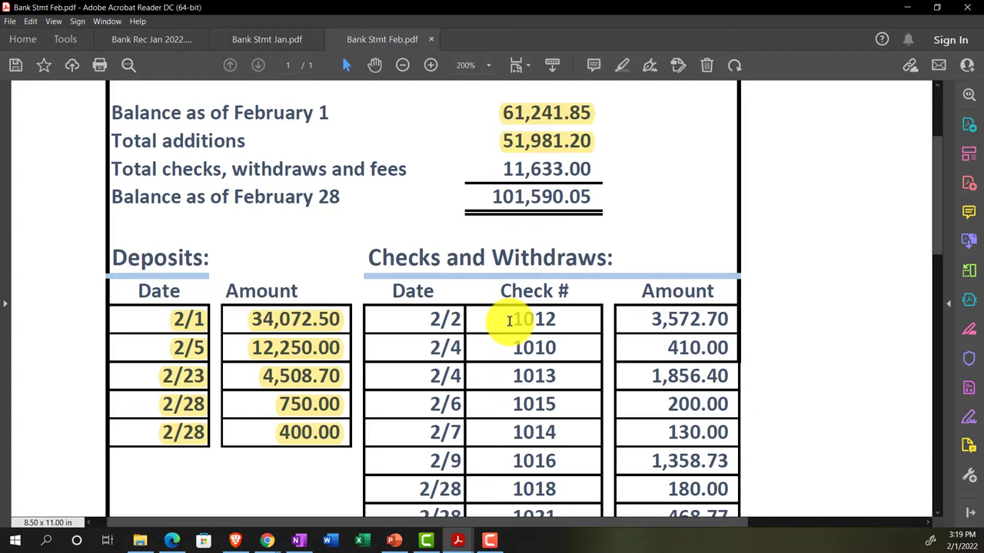
pyautogui.scroll(-2, 509, 321)
pyautogui.scroll(-1, 509, 322)
pyautogui.scroll(1, 509, 321)
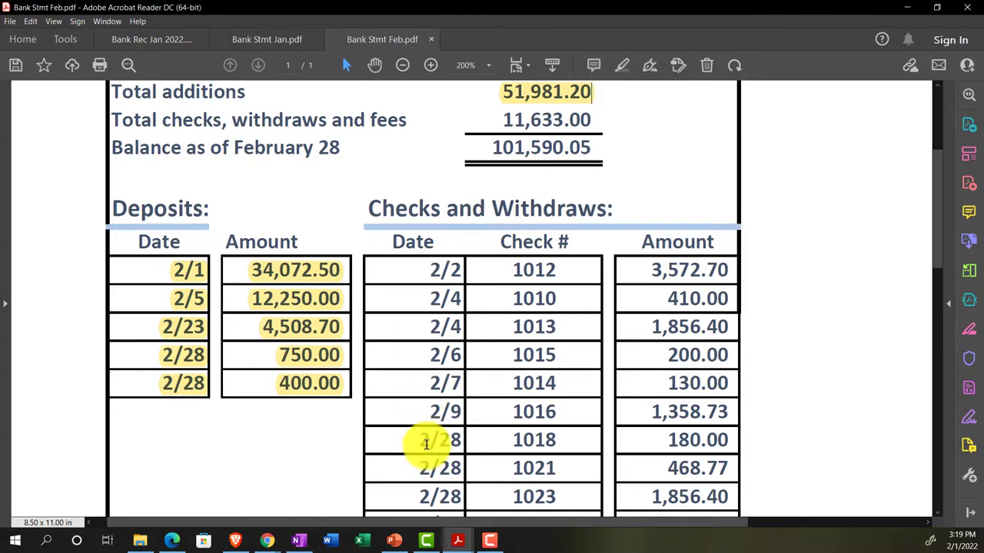
pyautogui.click(269, 542)
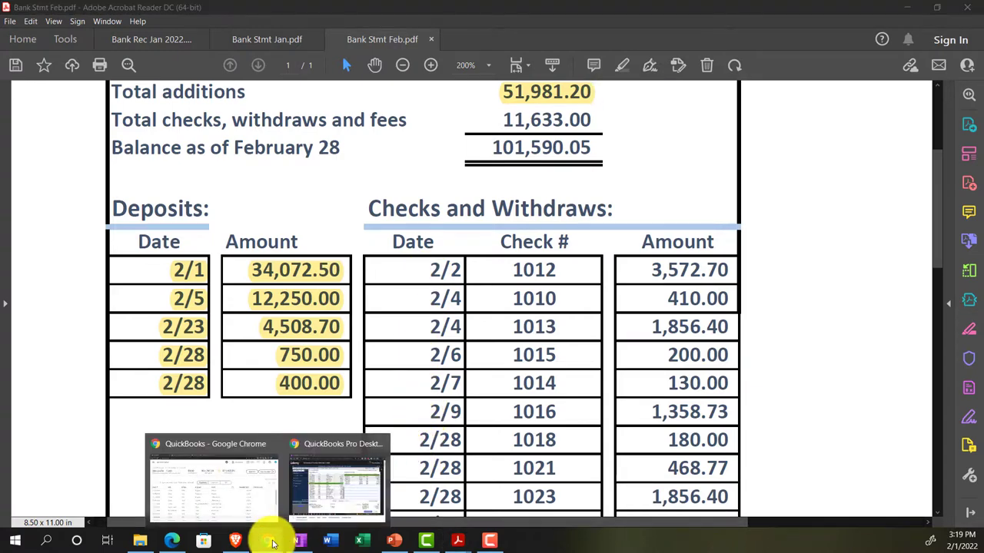
pyautogui.click(248, 498)
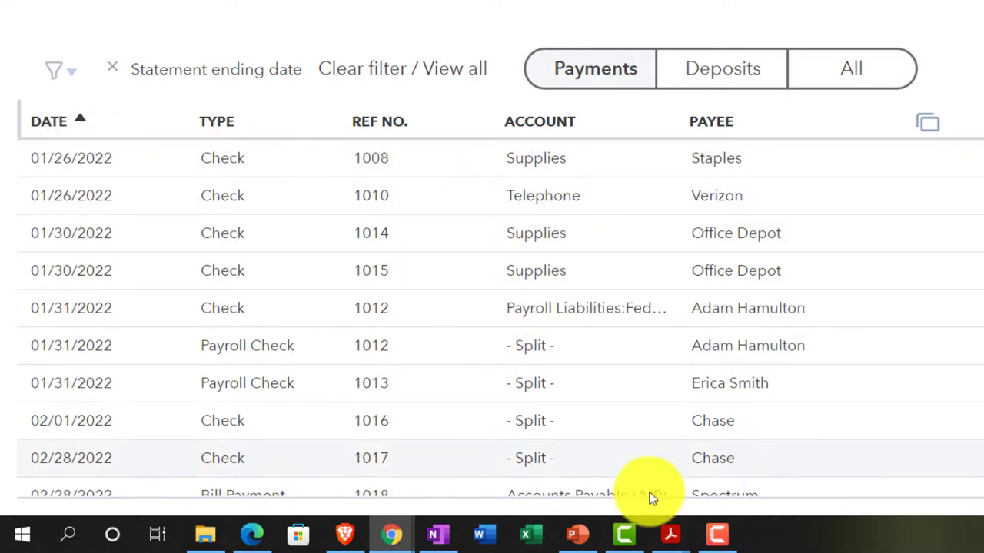
pyautogui.moveTo(672, 536)
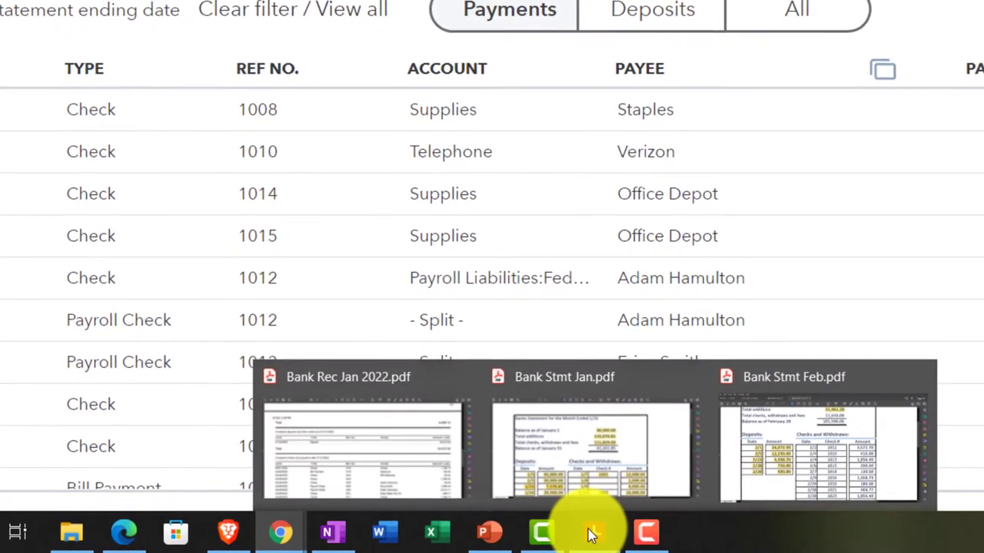
pyautogui.click(794, 450)
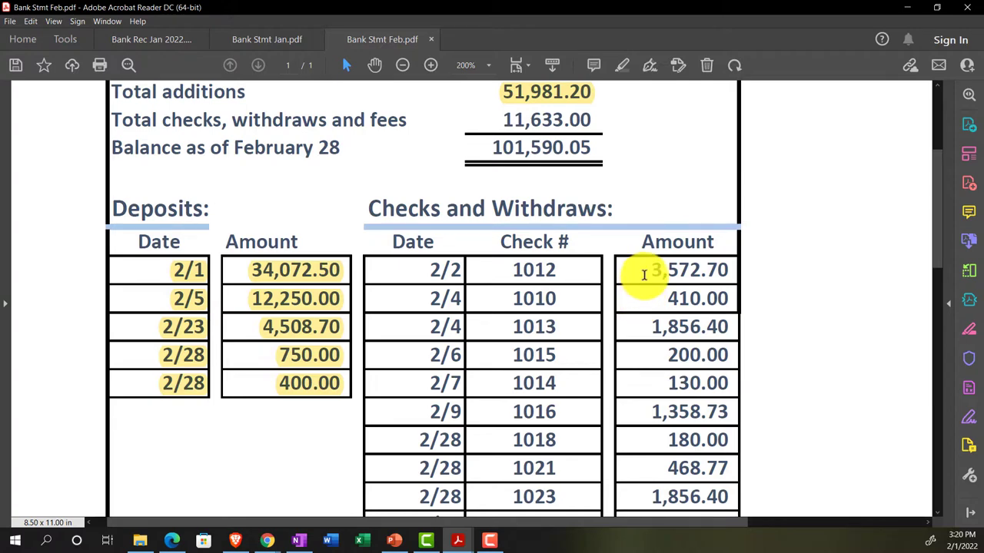
# Match the 3,572.70 statement amount by ticking off both check 1012 payments, 60.00 and 3,512.70, in the QuickBooks Cash reconciliation
pyautogui.moveTo(644, 274); pyautogui.dragTo(722, 269)
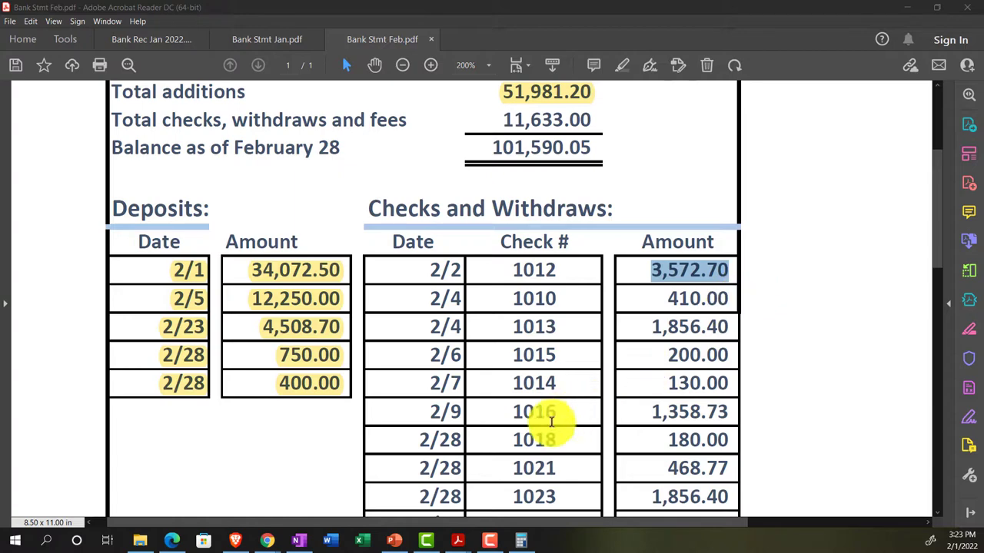
pyautogui.moveTo(268, 541)
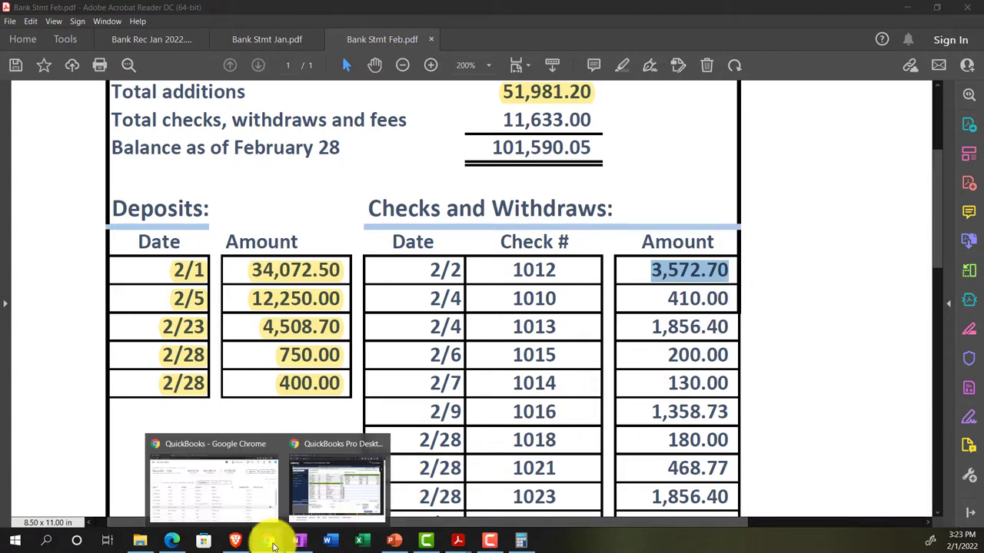
pyautogui.click(230, 487)
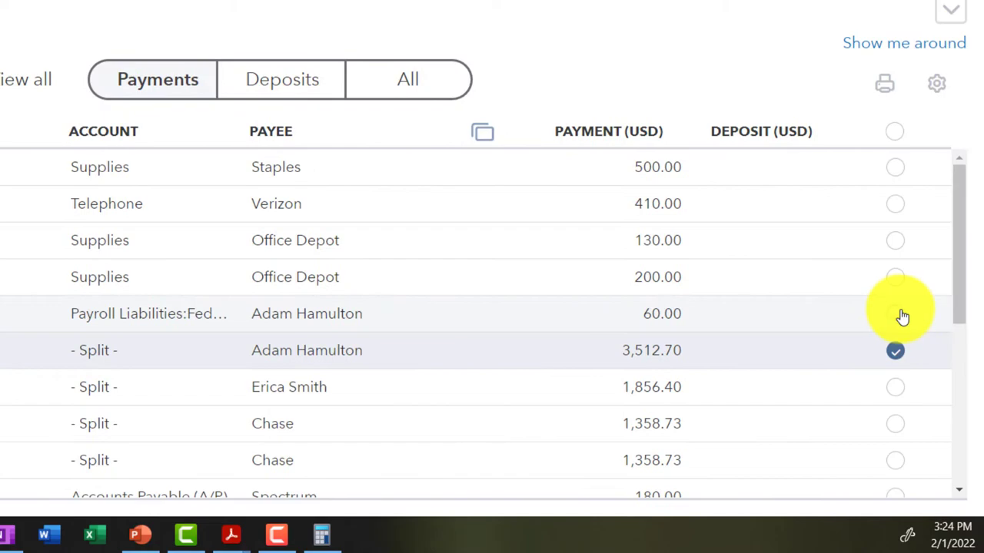
pyautogui.click(899, 316)
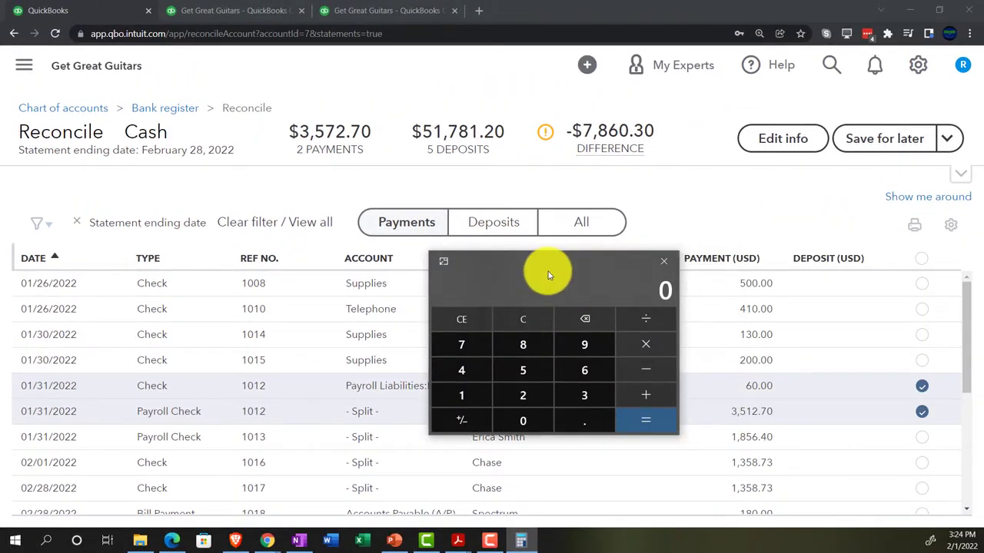
# Add 60 and 3512.7 in the calculator to verify the combined check 1012 amount, and close the calculator
pyautogui.write('60+3512.7')
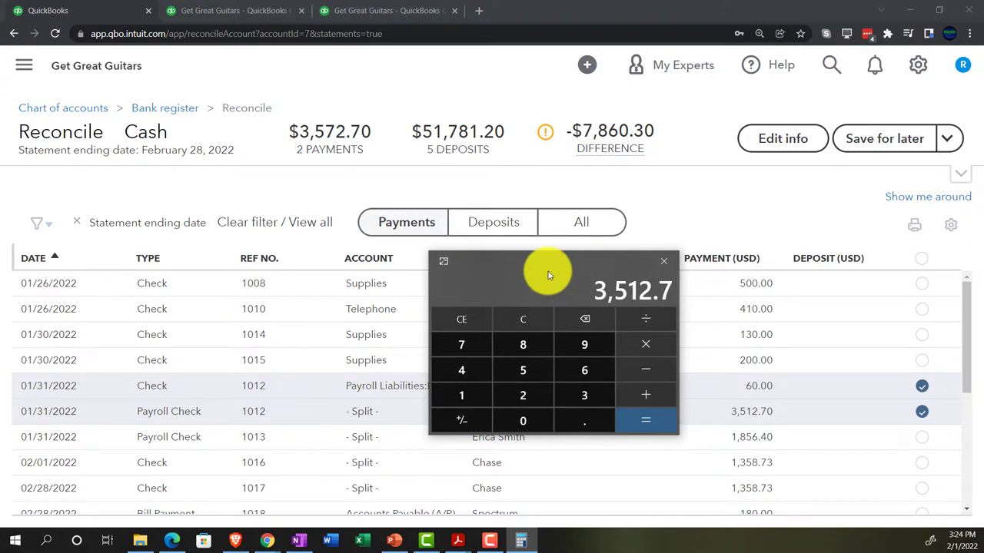
pyautogui.press('Return')
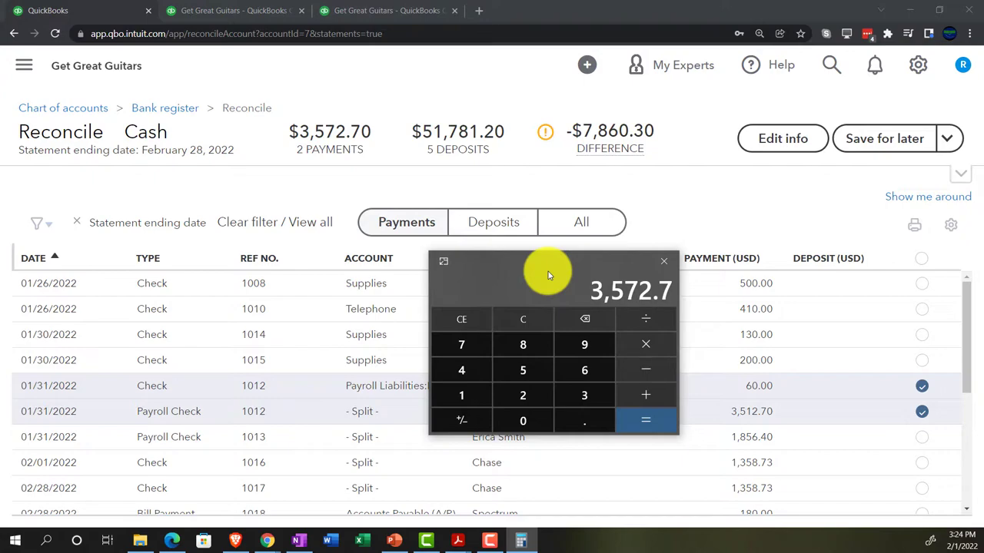
pyautogui.click(663, 261)
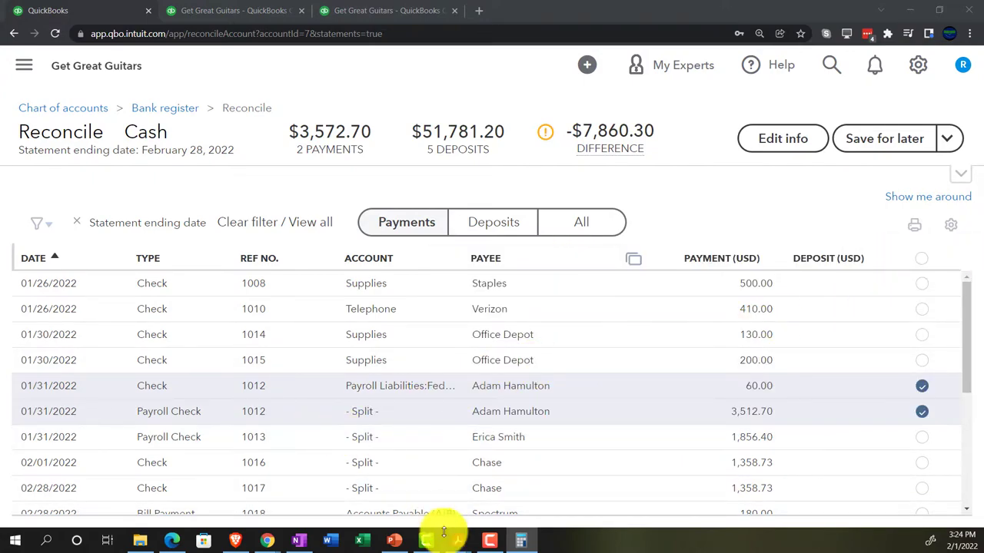
# Consult the February bank statement and tick off the 410.00 Verizon payment, check 1010, in the Cash reconciliation
pyautogui.moveTo(450, 537)
pyautogui.click(565, 496)
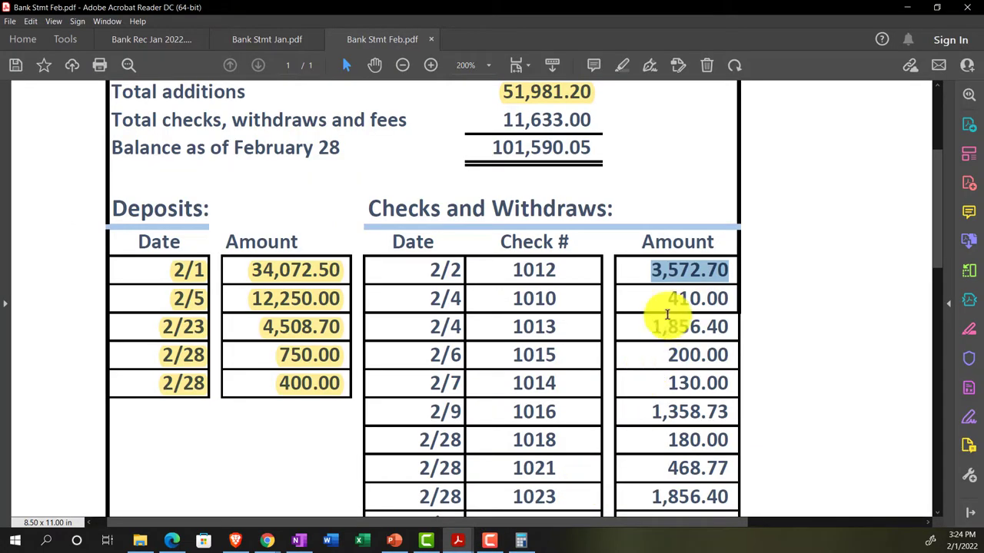
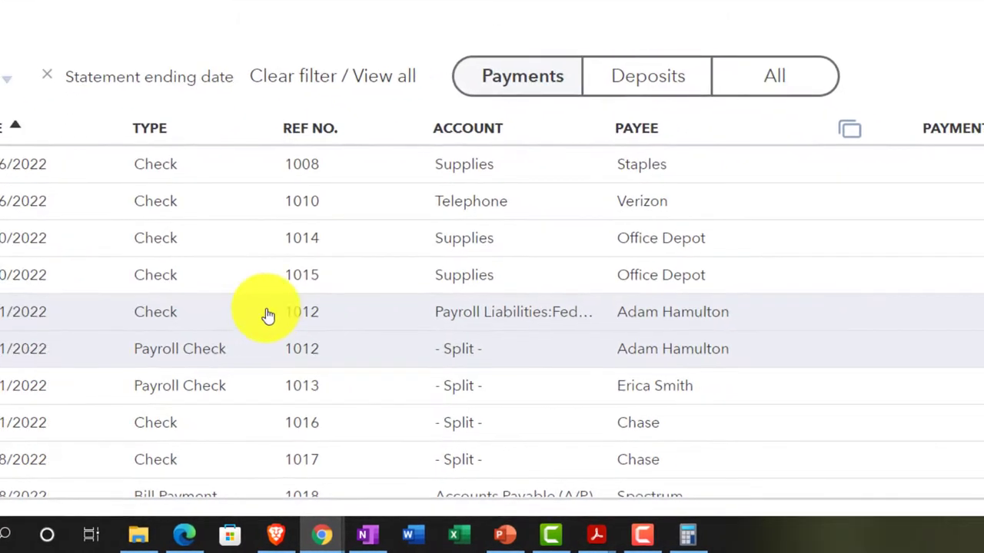
pyautogui.click(884, 168)
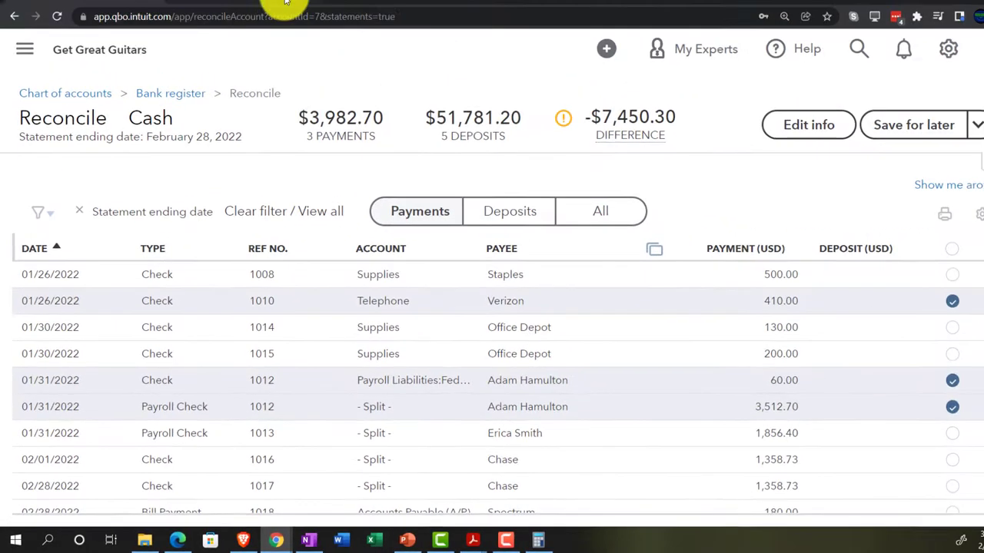
# Review the Cash balance on the Balance Sheet report and the uncleared checks and payments in the January 2022 reconciliation report PDF
pyautogui.click(234, 10)
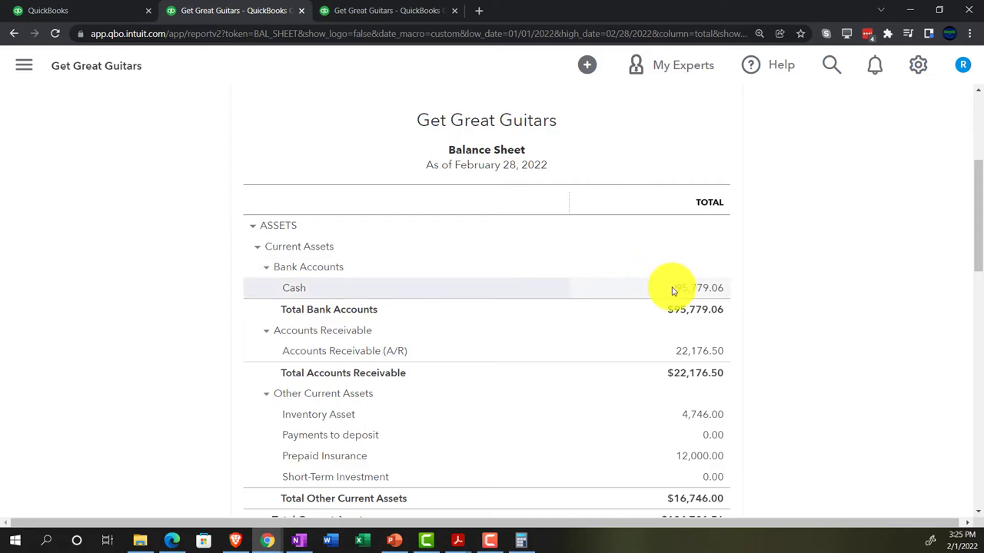
pyautogui.click(108, 15)
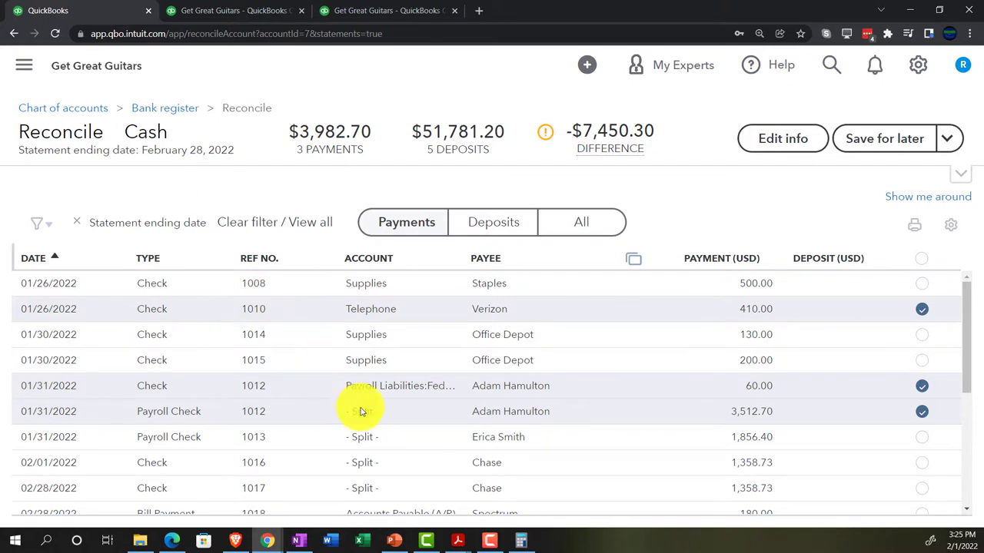
pyautogui.moveTo(452, 533)
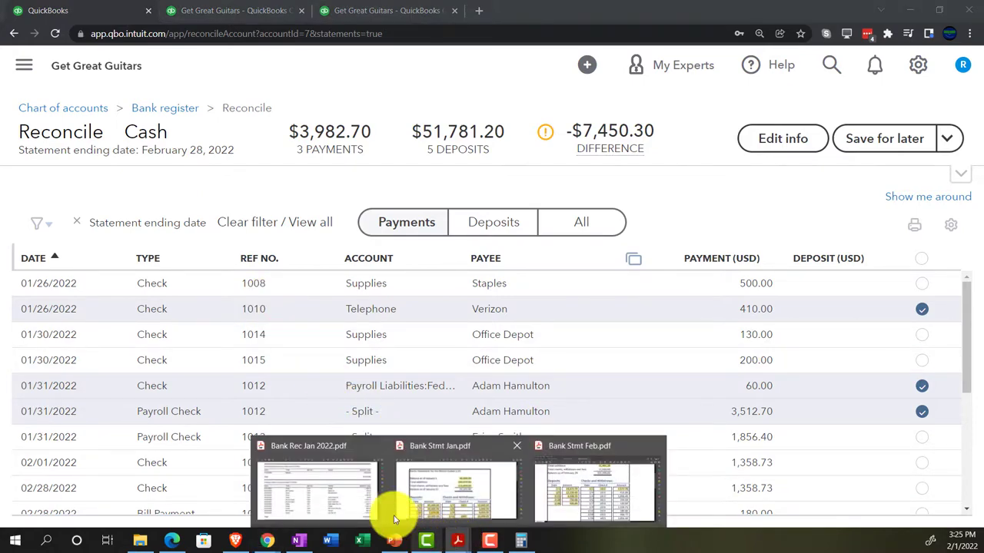
pyautogui.click(329, 481)
pyautogui.scroll(5, 396, 339)
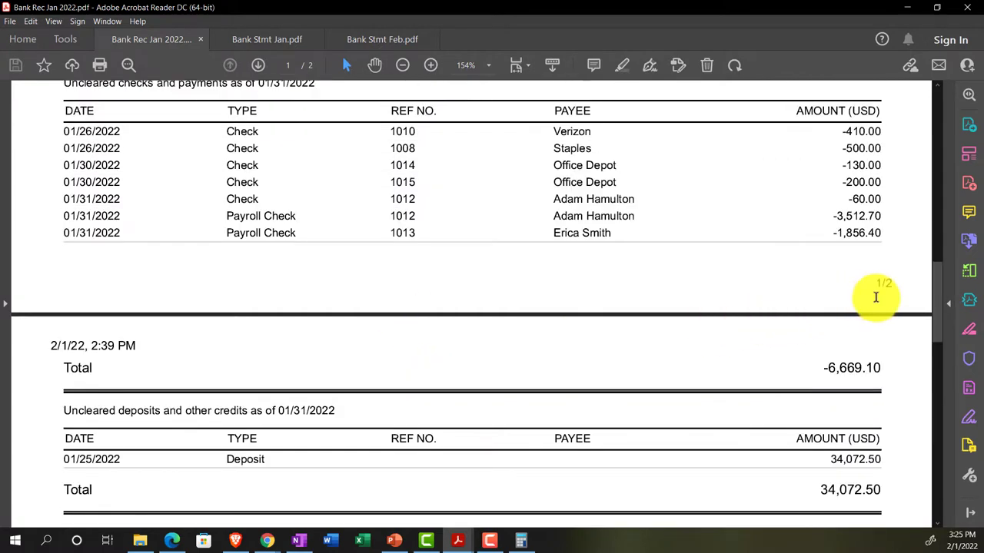
pyautogui.moveTo(935, 282); pyautogui.dragTo(922, 66)
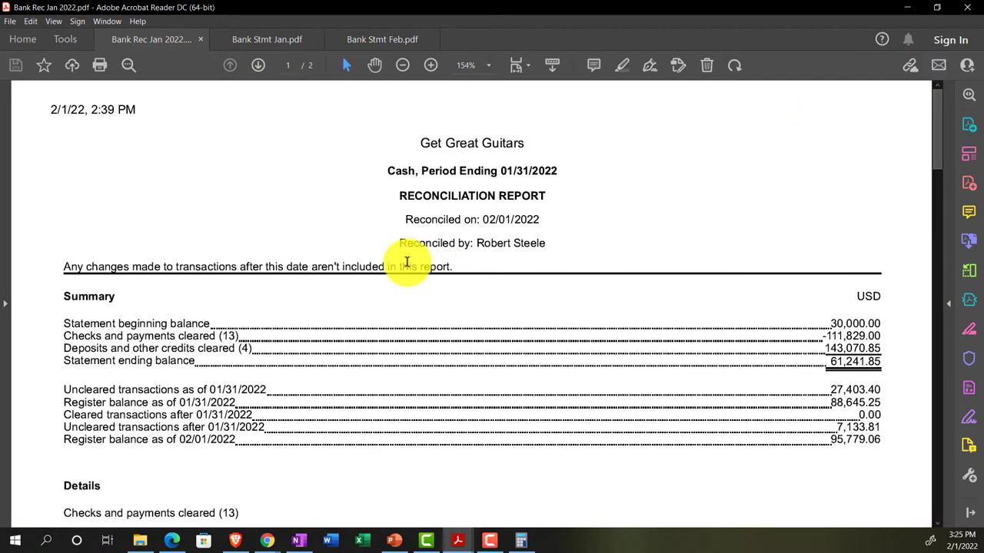
pyautogui.scroll(-15, 389, 354)
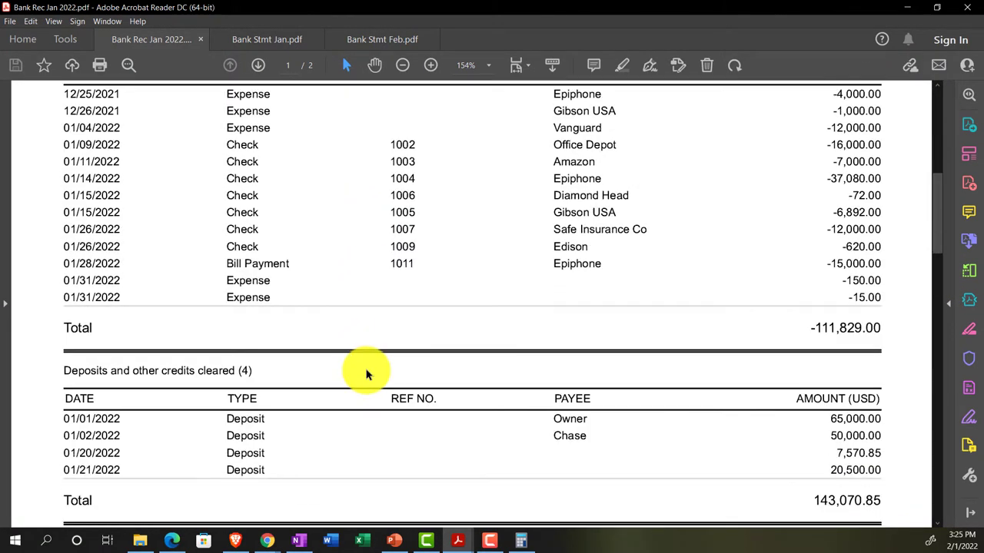
pyautogui.scroll(-10, 366, 376)
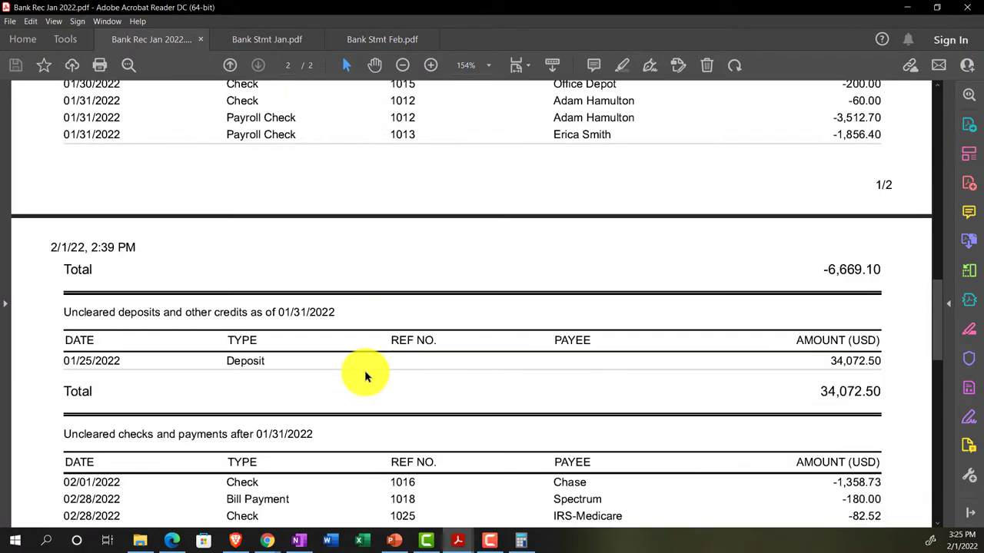
pyautogui.scroll(-5, 366, 376)
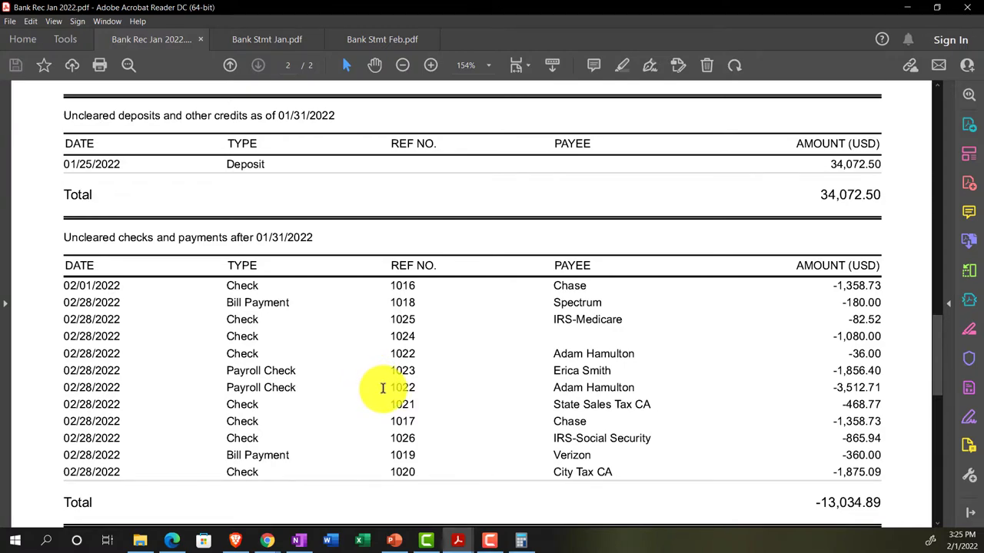
pyautogui.scroll(8, 382, 388)
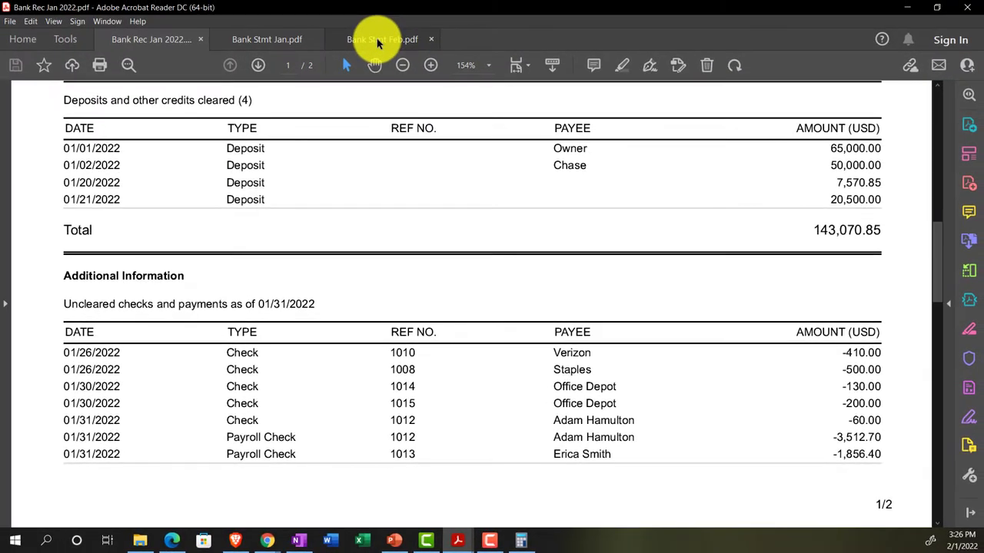
# Highlight the 2/4 row for check 1010, 410.00, on the February bank statement
pyautogui.click(376, 43)
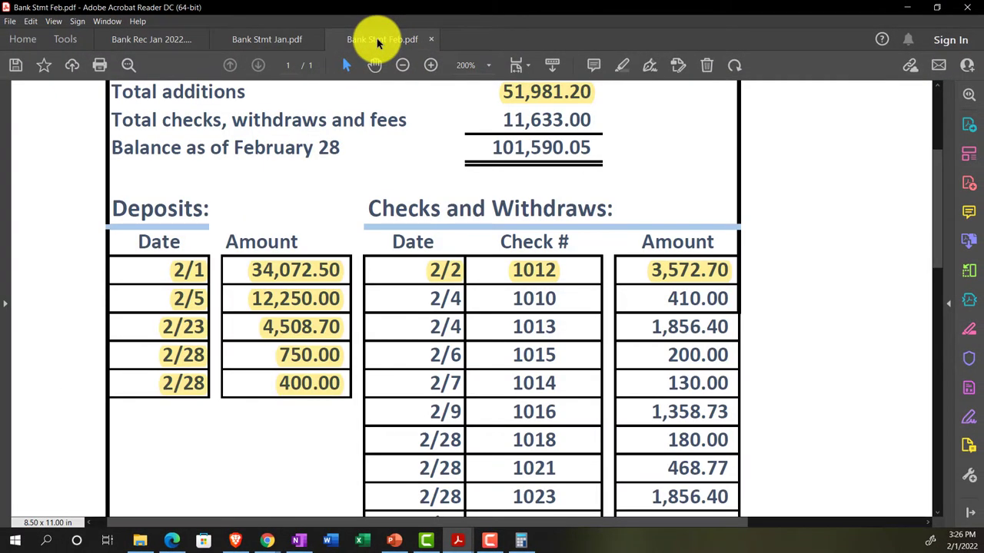
pyautogui.moveTo(471, 299); pyautogui.dragTo(729, 299)
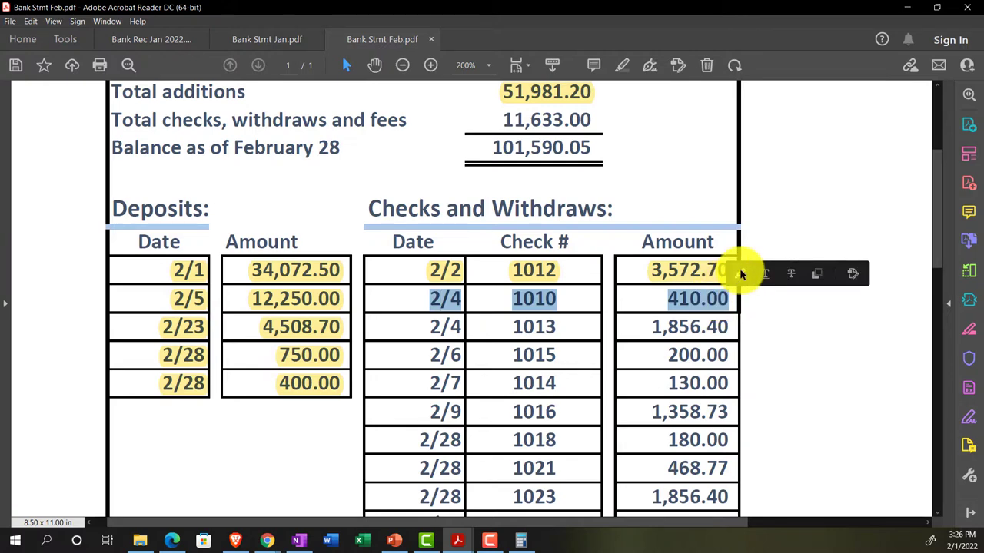
pyautogui.click(740, 274)
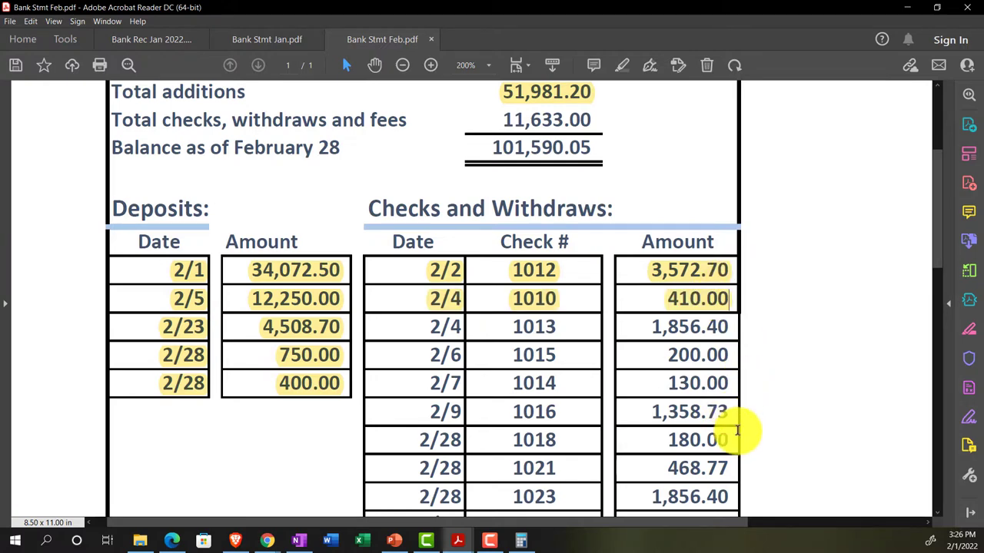
# Tick off the 1,856.40 payroll check 1013 in the QuickBooks reconciliation and highlight its 2/4 row on the February bank statement
pyautogui.click(265, 540)
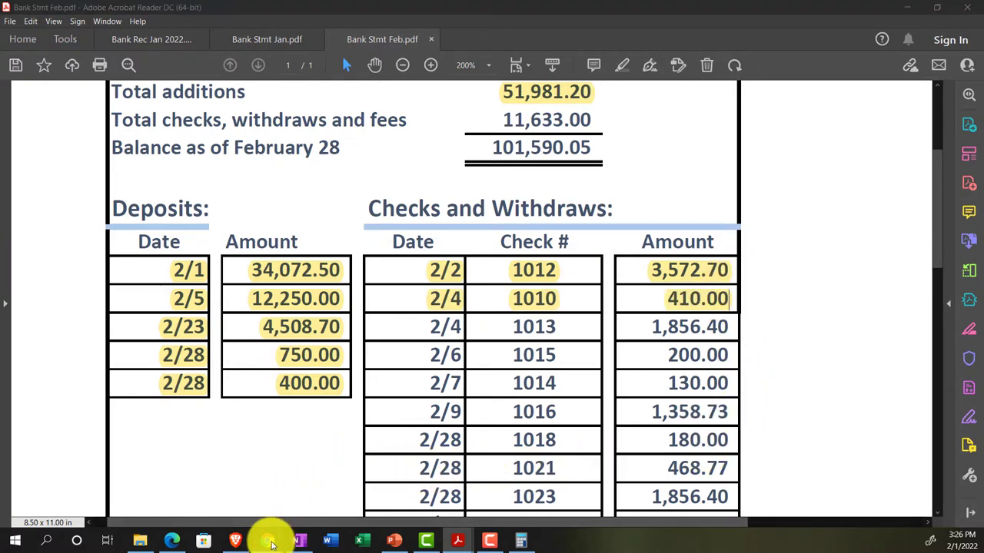
pyautogui.click(253, 487)
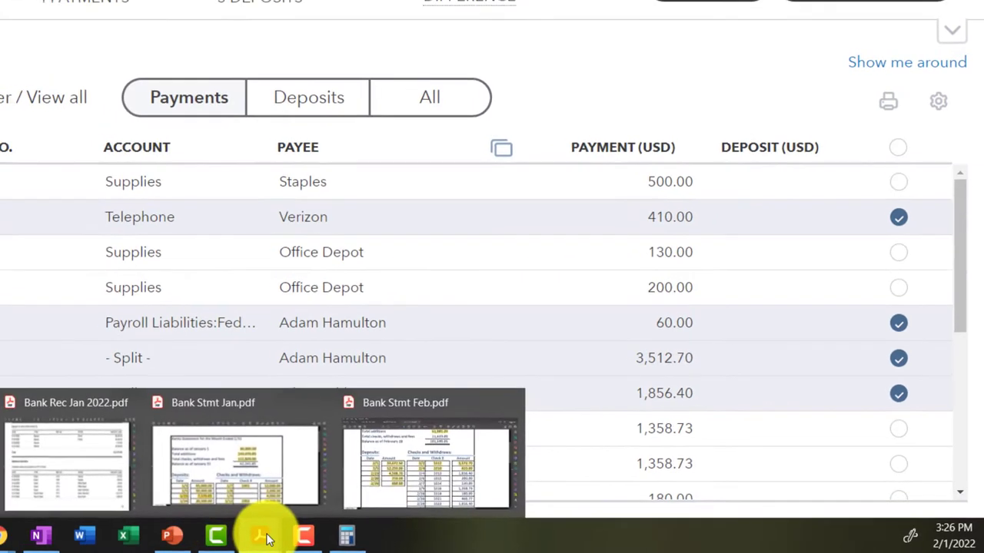
pyautogui.click(427, 481)
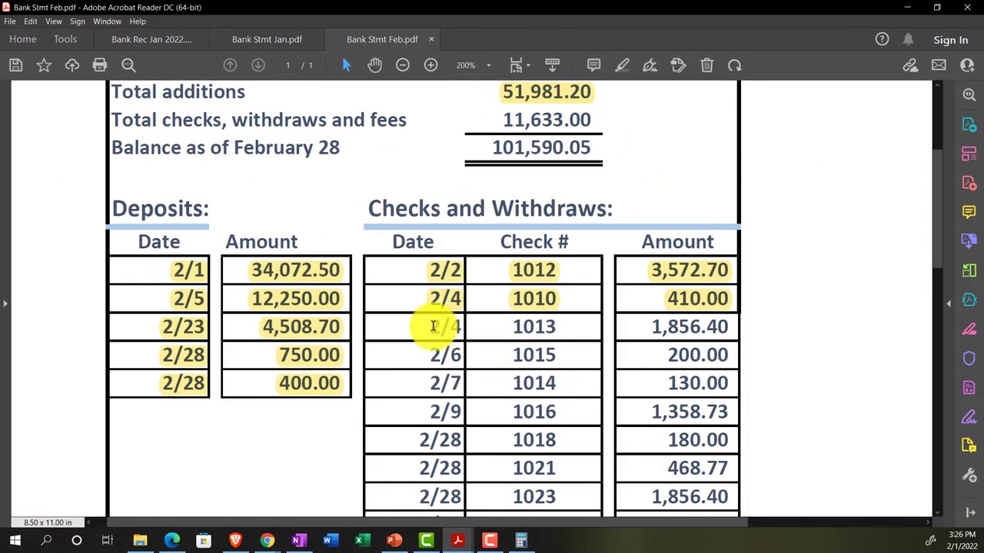
pyautogui.moveTo(434, 327); pyautogui.dragTo(731, 329)
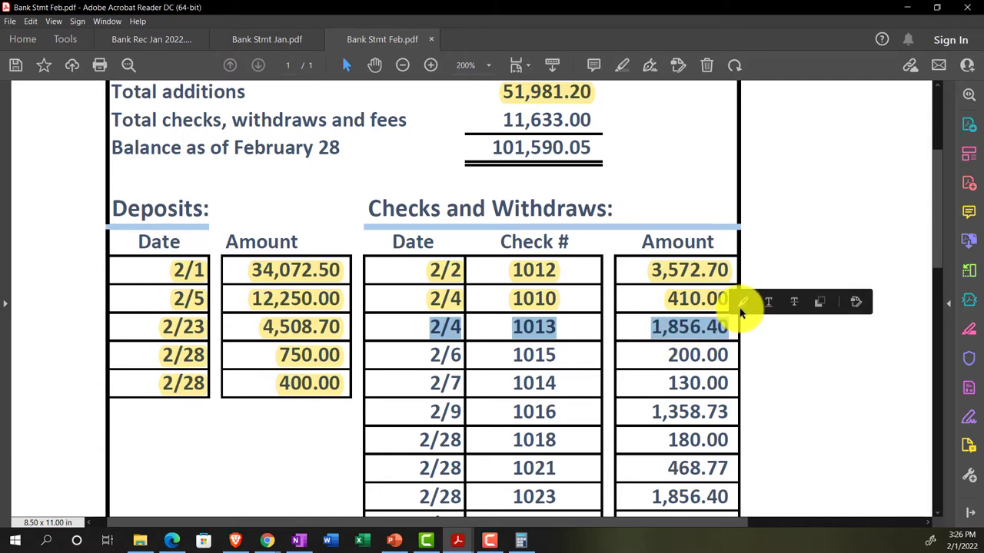
pyautogui.click(741, 305)
pyautogui.scroll(-1, 691, 342)
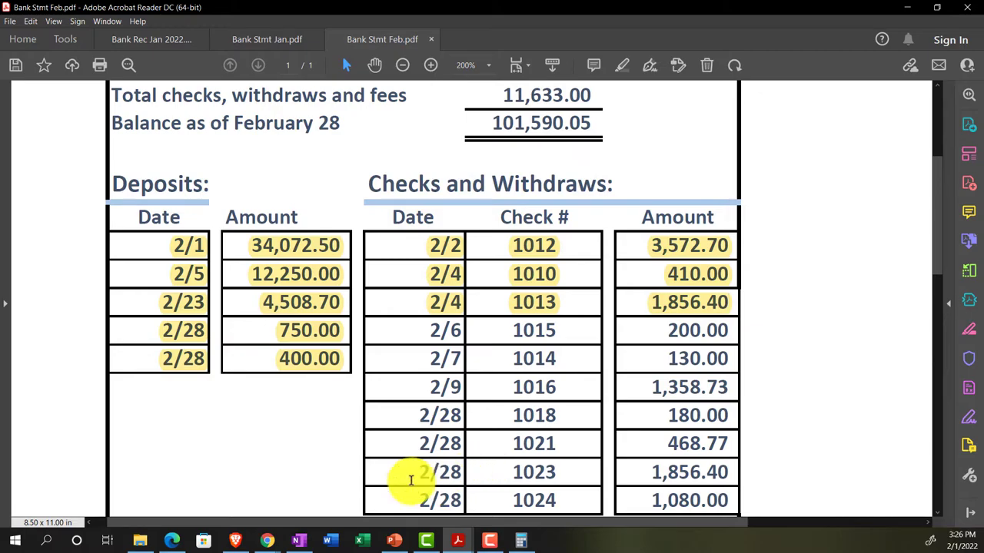
# Tick off the 200.00 Office Depot check 1015 in the QuickBooks reconciliation and highlight its 2/6 row on the February bank statement
pyautogui.moveTo(265, 537)
pyautogui.click(251, 502)
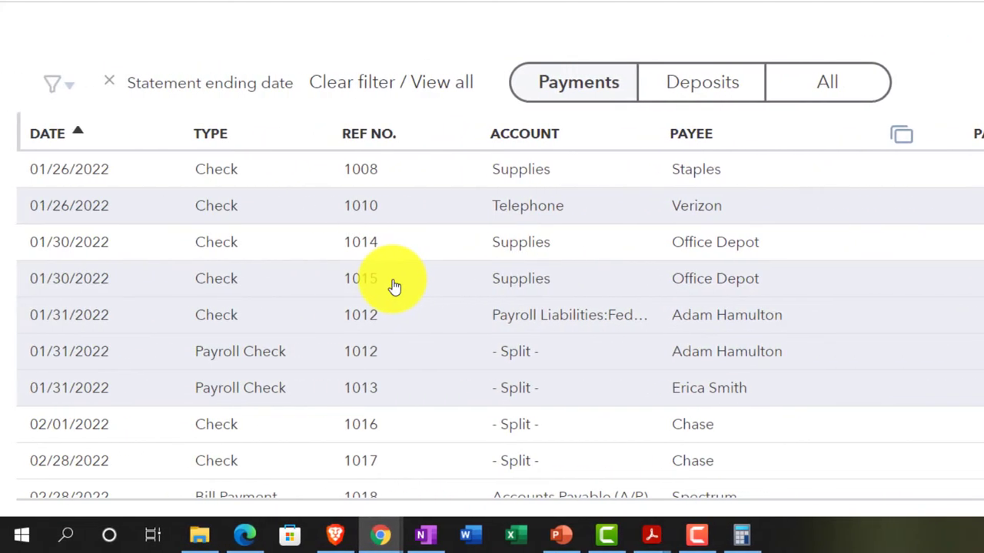
pyautogui.moveTo(652, 535)
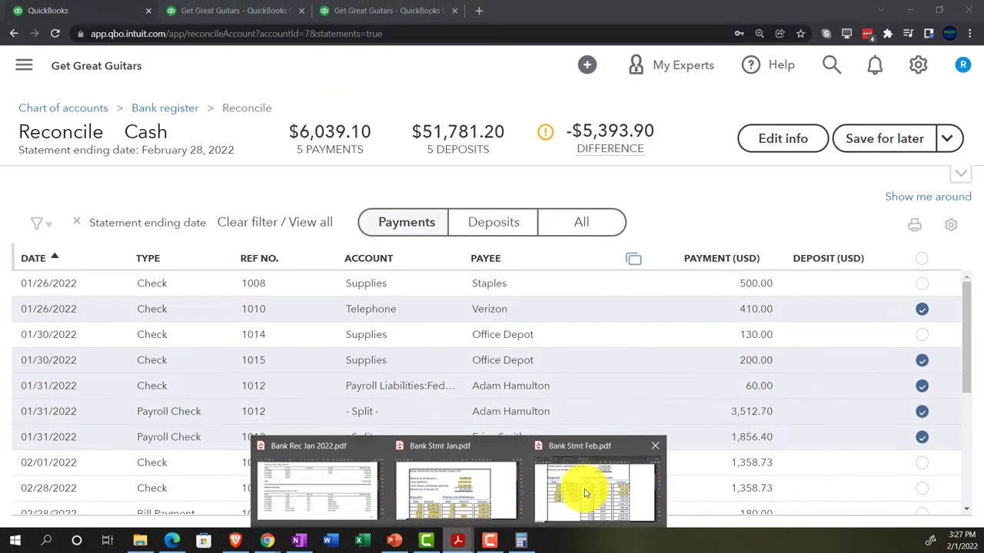
pyautogui.click(582, 487)
pyautogui.moveTo(425, 329); pyautogui.dragTo(707, 333)
pyautogui.click(723, 308)
pyautogui.scroll(-1, 686, 355)
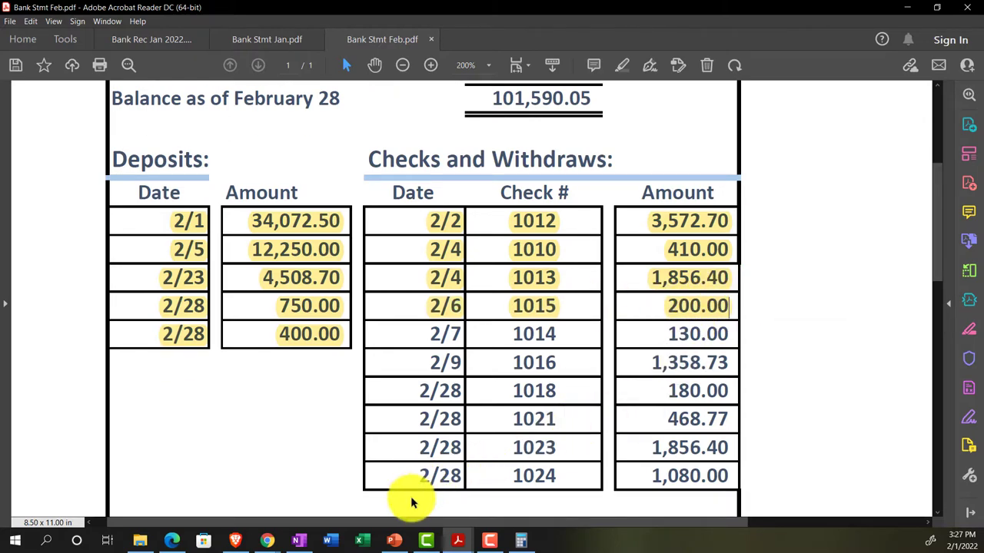
# Tick off the 130.00 Office Depot check 1014 in the QuickBooks reconciliation and highlight its 2/7 row on the February bank statement
pyautogui.click(266, 542)
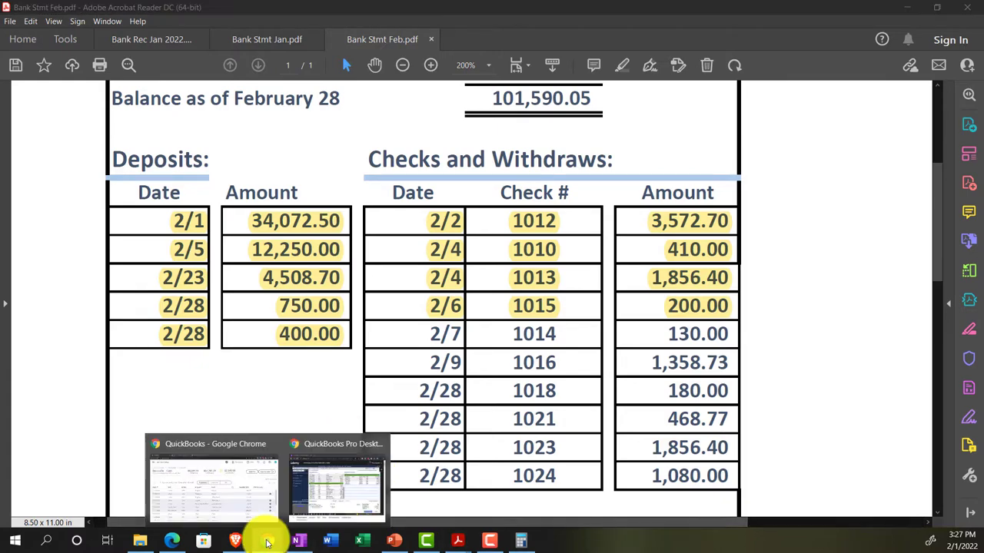
pyautogui.click(259, 483)
pyautogui.click(922, 335)
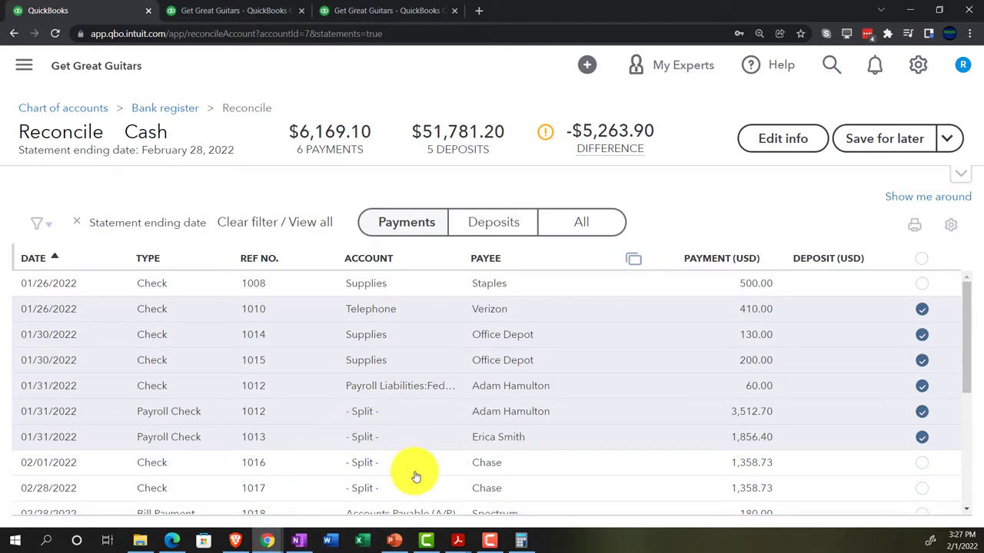
pyautogui.click(456, 540)
pyautogui.click(609, 472)
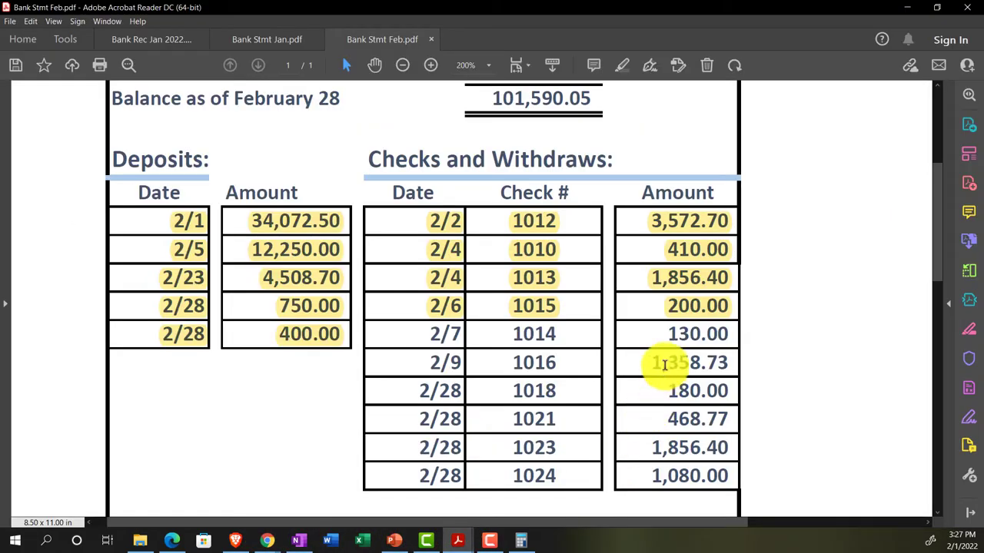
pyautogui.moveTo(433, 332); pyautogui.dragTo(687, 325)
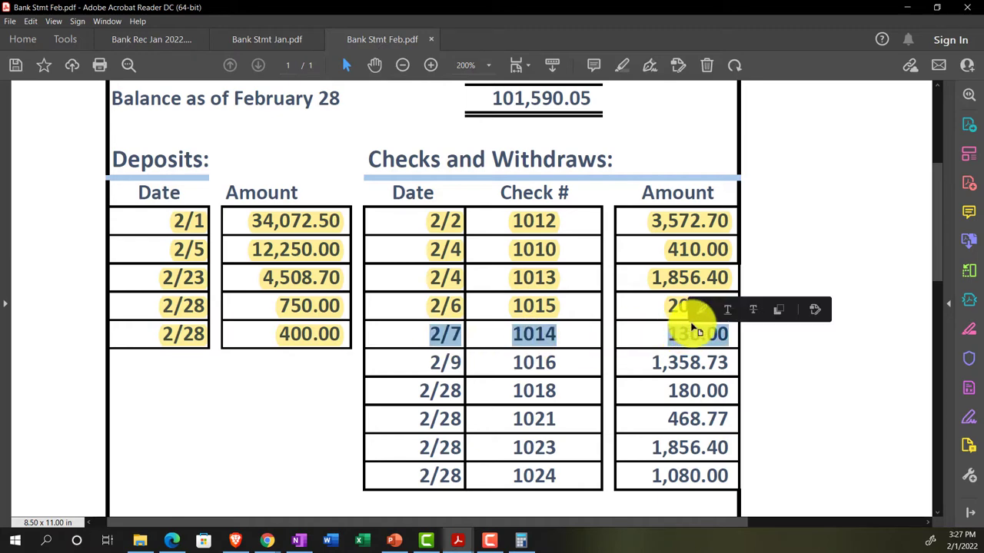
pyautogui.click(698, 310)
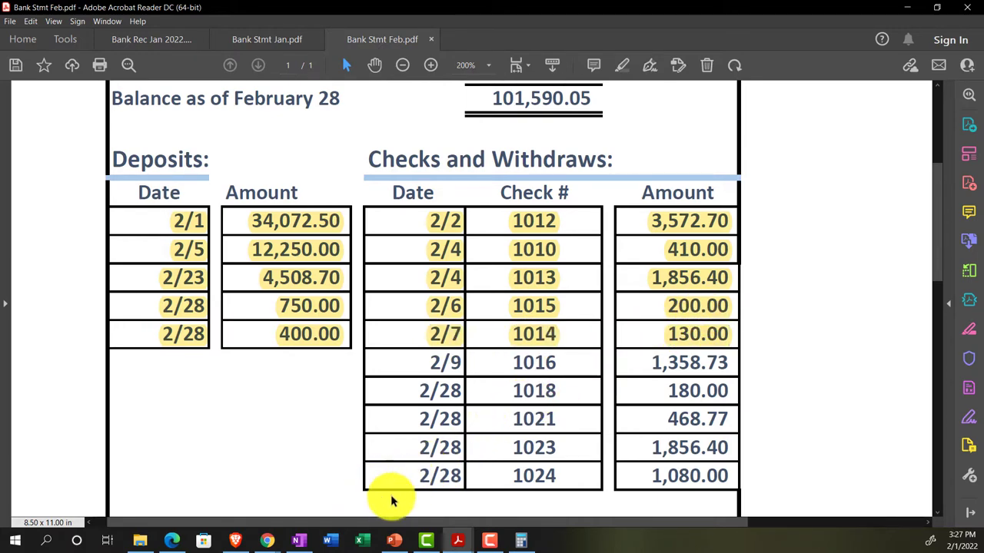
# Tick off the 1,358.73 Chase check 1016 in the QuickBooks reconciliation and highlight its 2/9 row on the February bank statement
pyautogui.click(265, 538)
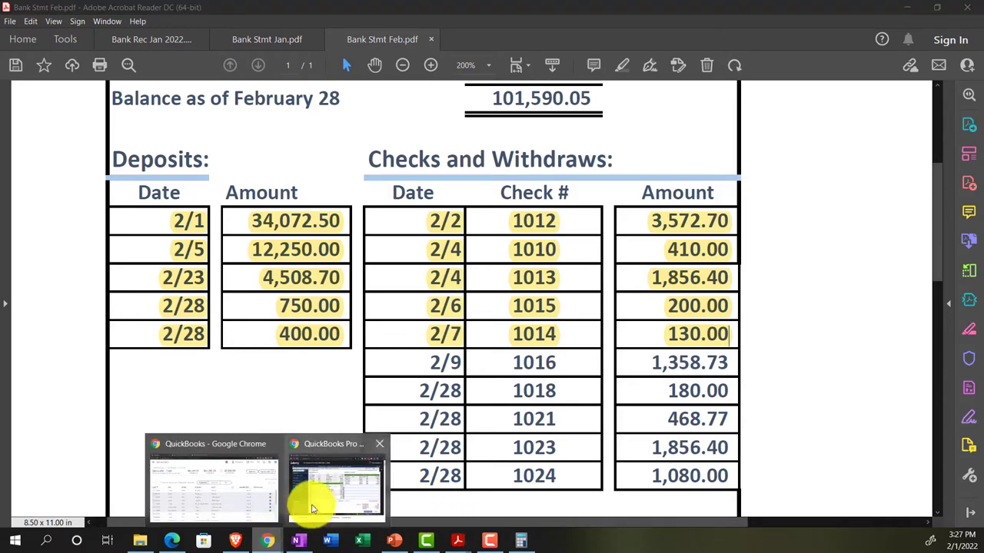
pyautogui.click(241, 486)
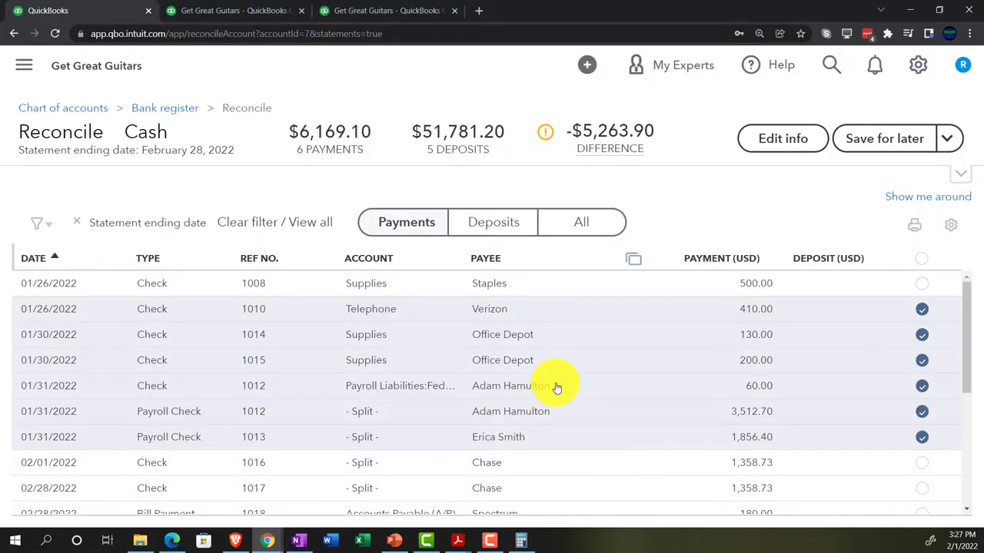
pyautogui.scroll(-1, 557, 387)
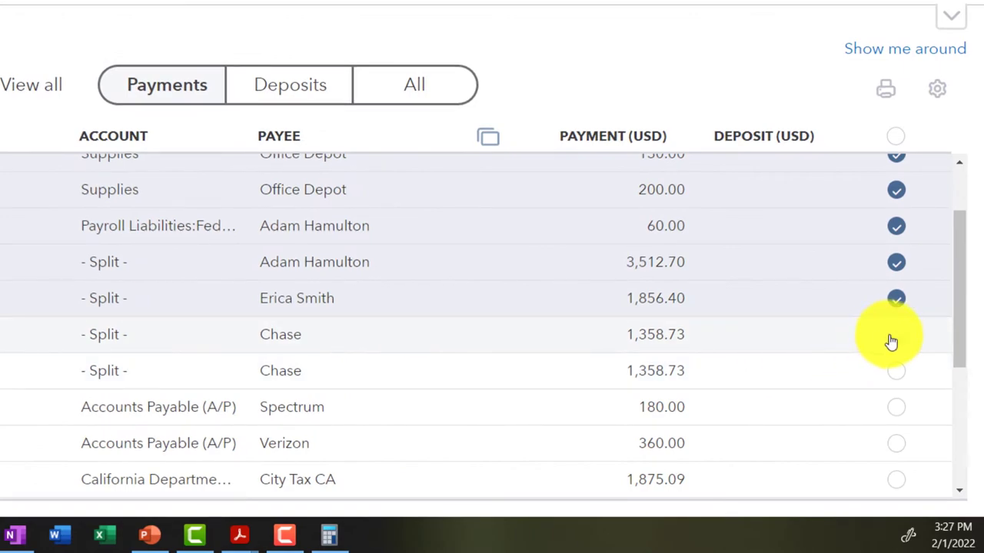
pyautogui.click(896, 338)
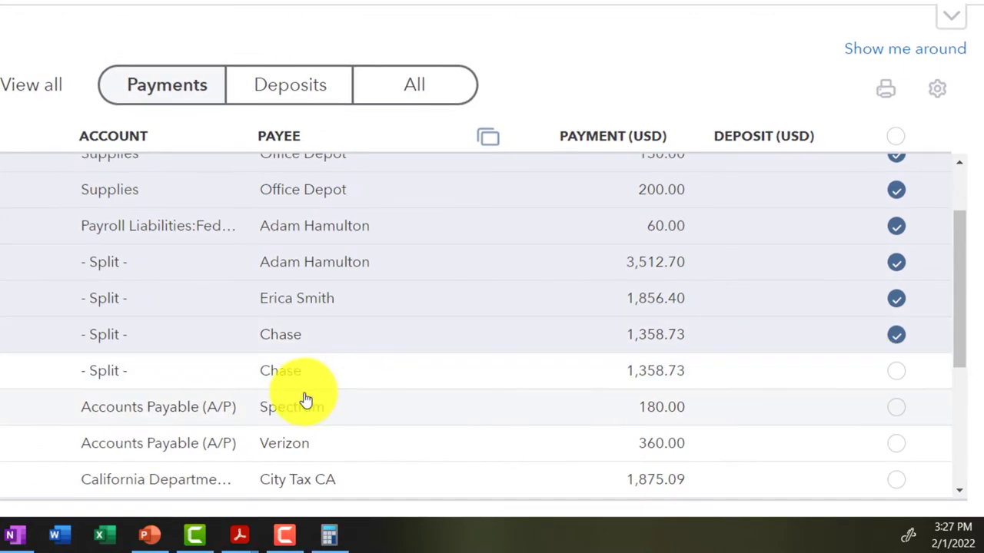
pyautogui.moveTo(332, 534)
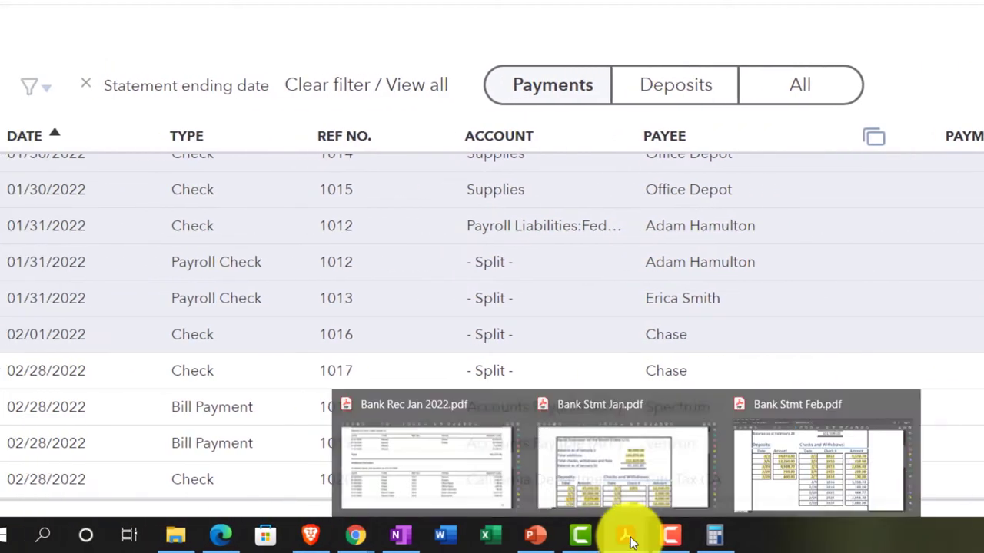
pyautogui.click(475, 470)
pyautogui.moveTo(450, 357); pyautogui.dragTo(729, 359)
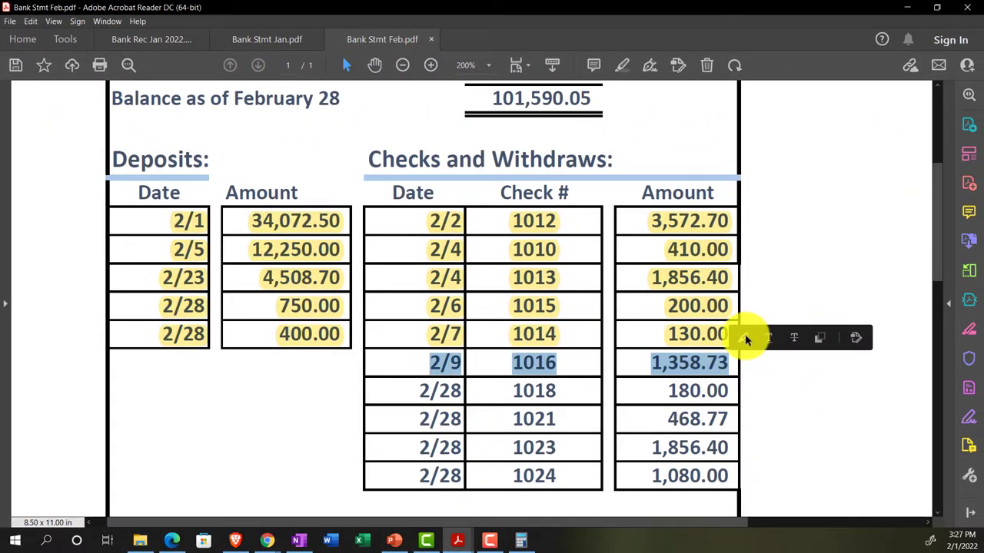
pyautogui.click(745, 339)
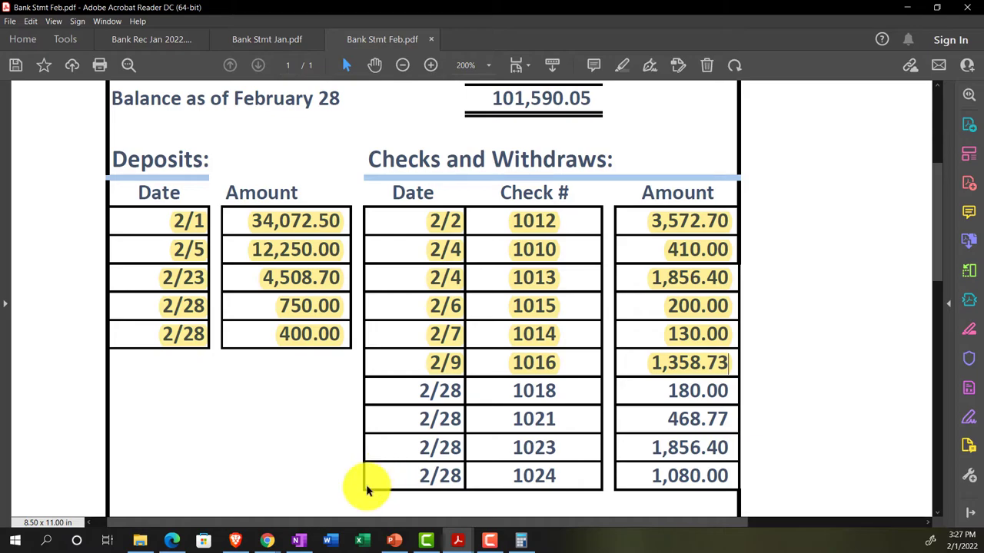
# Tick off the 180.00 Spectrum bill payment 1018 in the QuickBooks reconciliation and highlight its 2/28 row on the February bank statement
pyautogui.moveTo(267, 540)
pyautogui.click(235, 486)
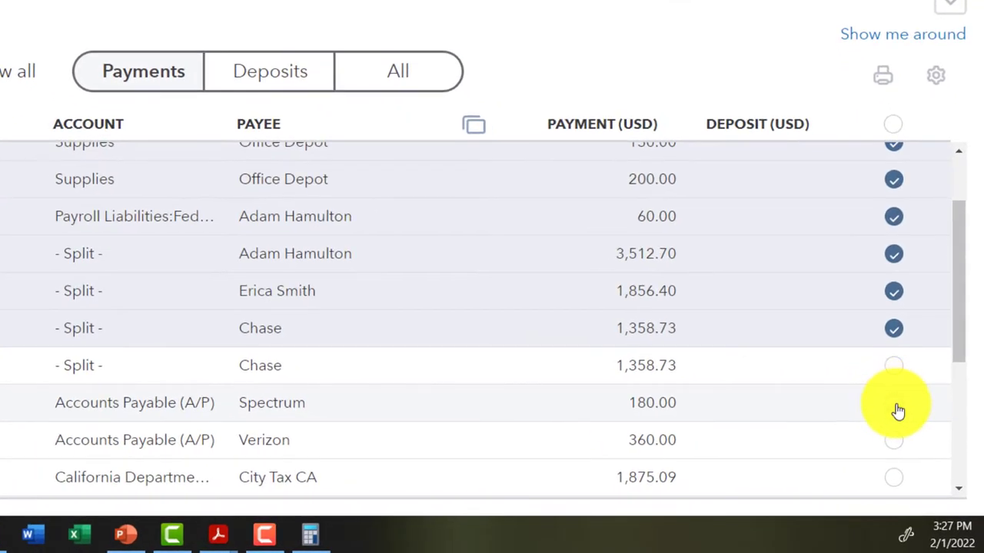
pyautogui.click(895, 407)
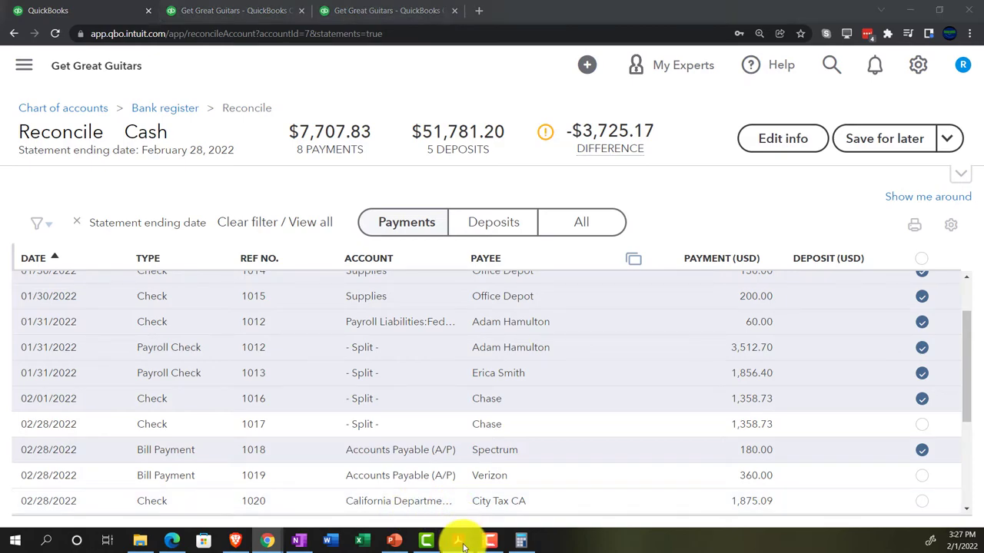
pyautogui.moveTo(458, 540)
pyautogui.click(612, 488)
pyautogui.moveTo(421, 391); pyautogui.dragTo(730, 379)
pyautogui.click(735, 367)
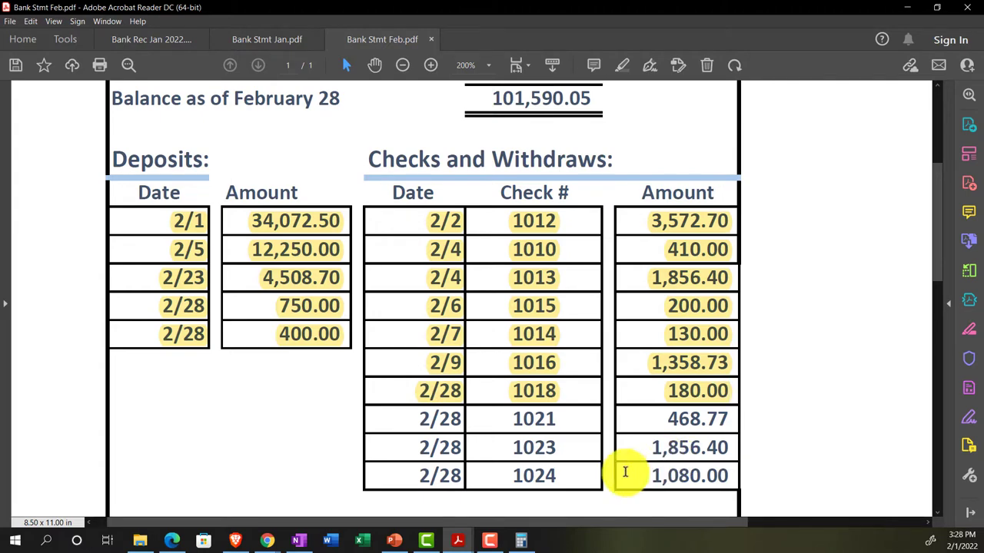
# Tick off the 468.77 State Sales Tax CA check 1021 in the QuickBooks reconciliation and highlight its 2/28 row on the February bank statement
pyautogui.click(269, 541)
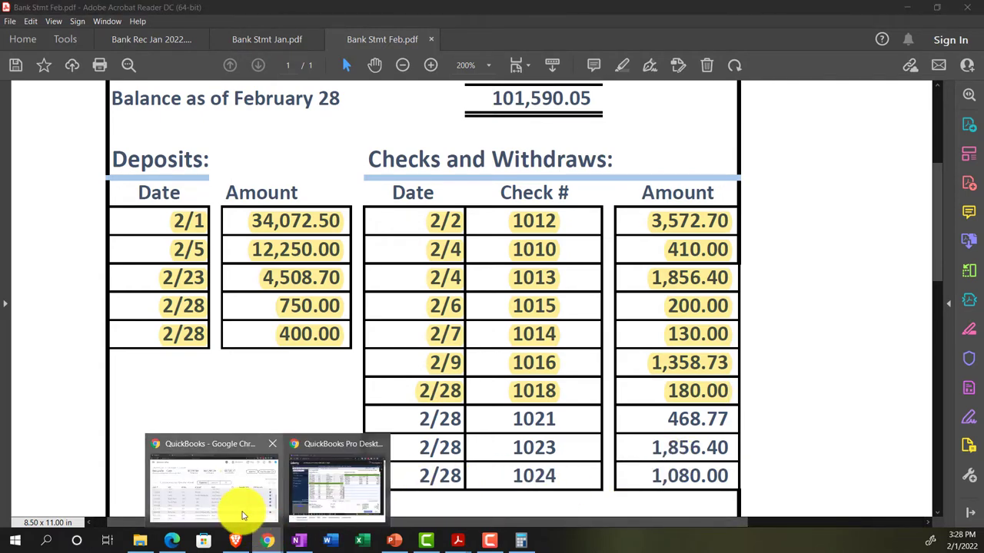
pyautogui.click(247, 513)
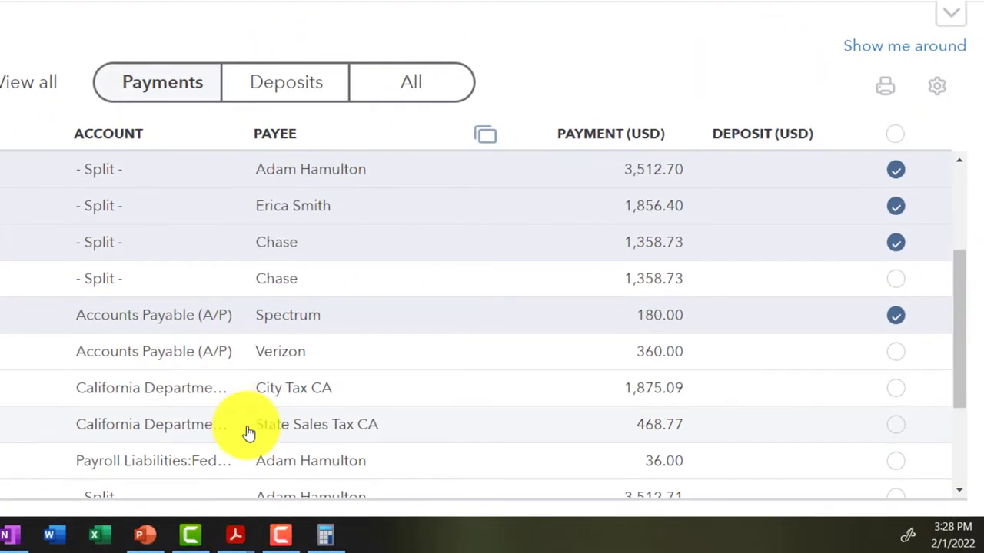
pyautogui.click(897, 427)
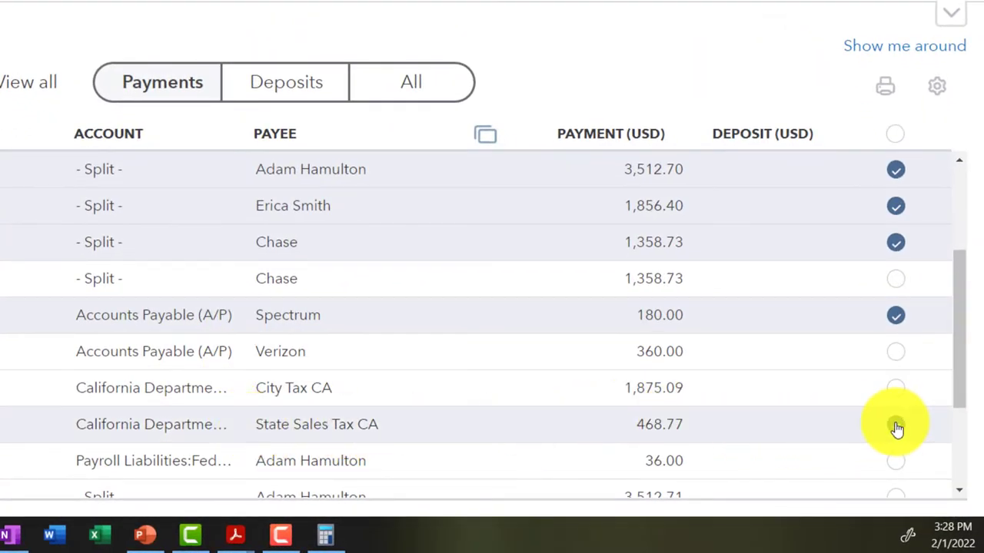
pyautogui.scroll(-2, 897, 428)
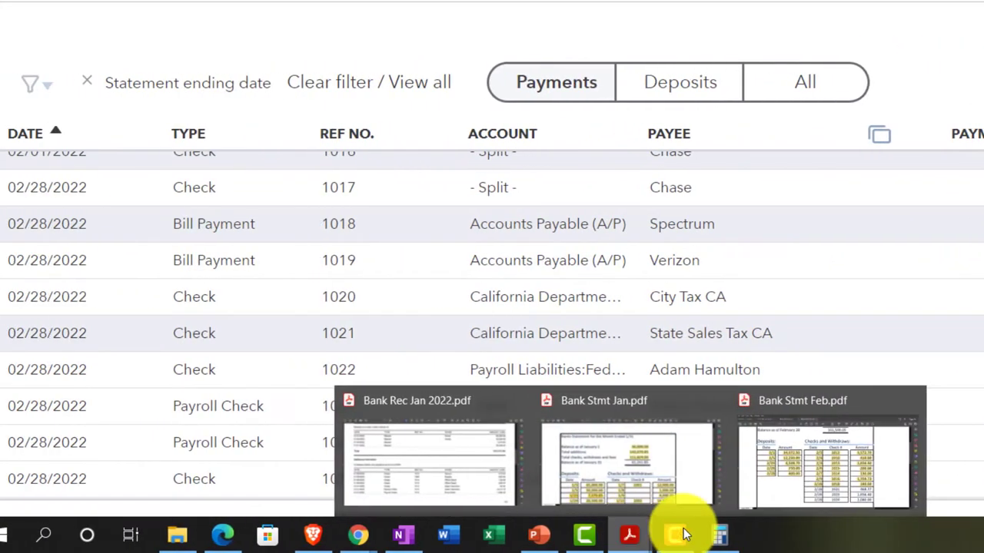
pyautogui.click(824, 454)
pyautogui.moveTo(415, 419); pyautogui.dragTo(742, 418)
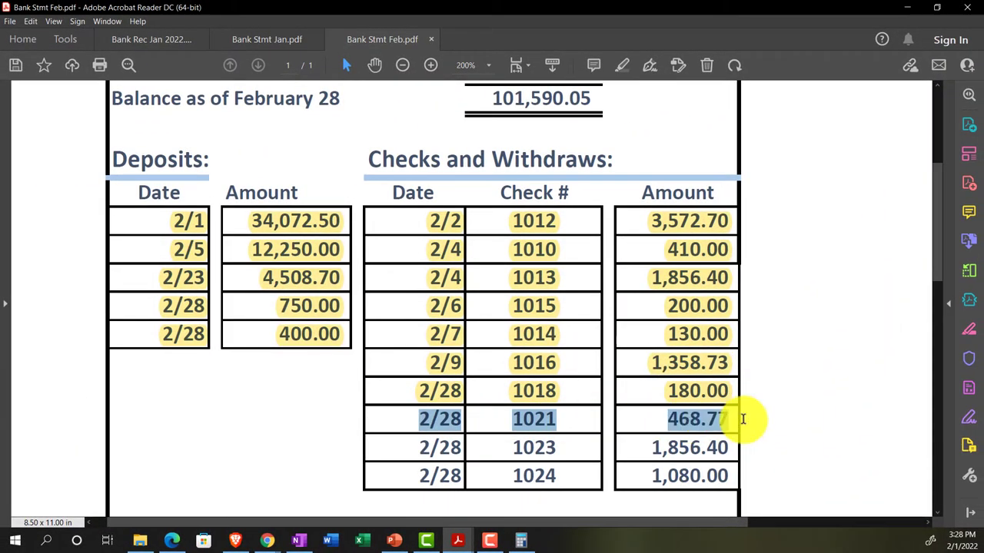
pyautogui.click(759, 396)
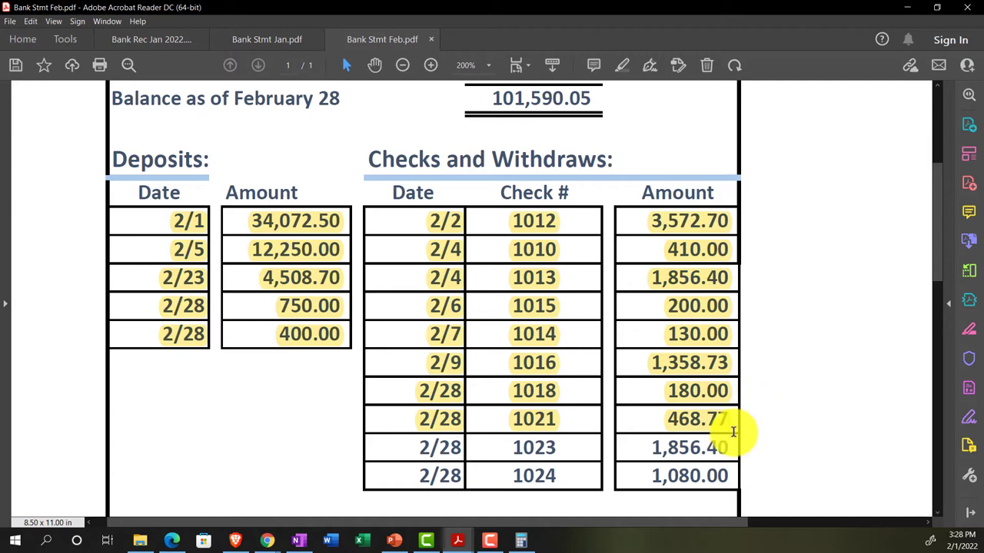
# Tick off the 1,856.40 payroll check 1023 in the QuickBooks reconciliation and highlight its 2/28 row on the February bank statement
pyautogui.scroll(-1, 722, 438)
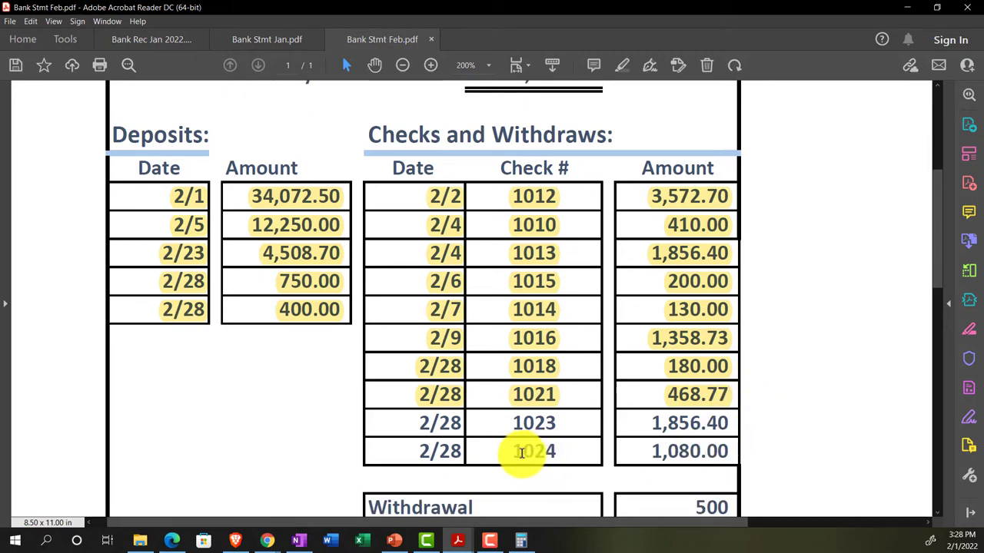
pyautogui.moveTo(263, 534)
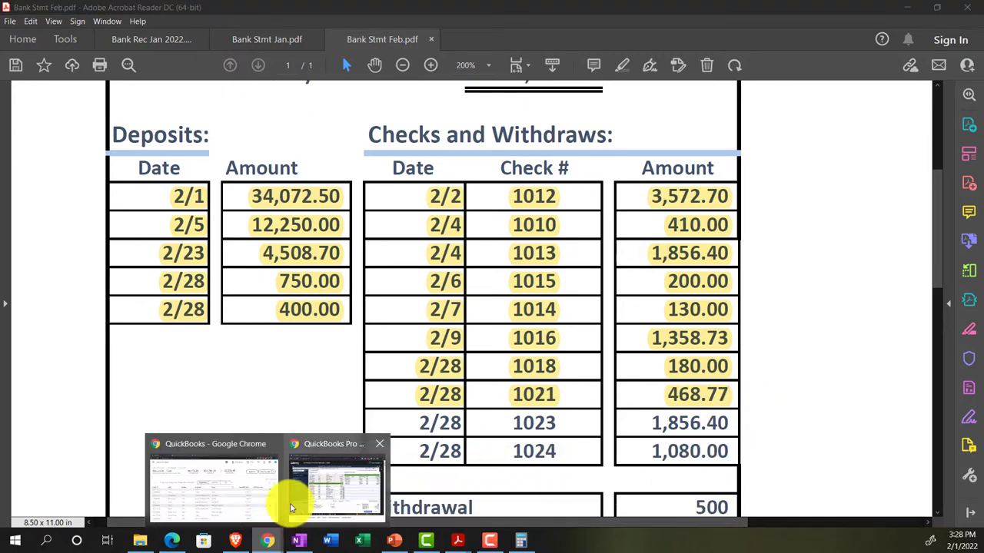
pyautogui.click(239, 492)
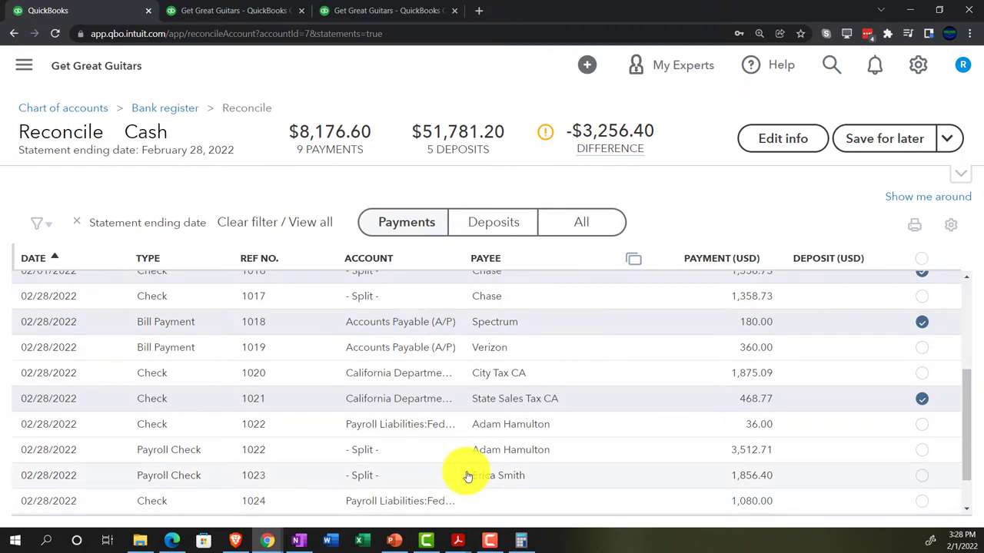
pyautogui.scroll(-2, 467, 475)
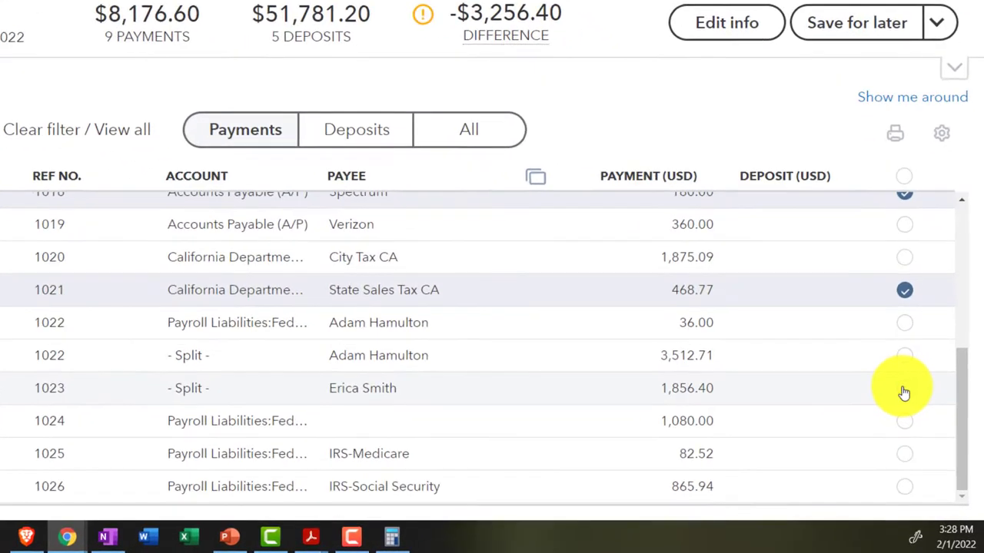
pyautogui.click(904, 389)
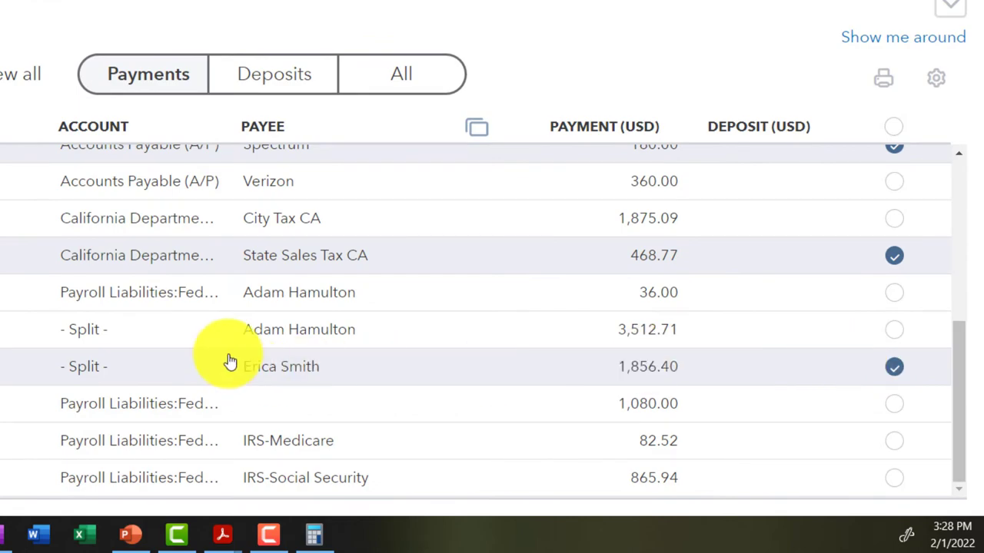
pyautogui.moveTo(222, 533)
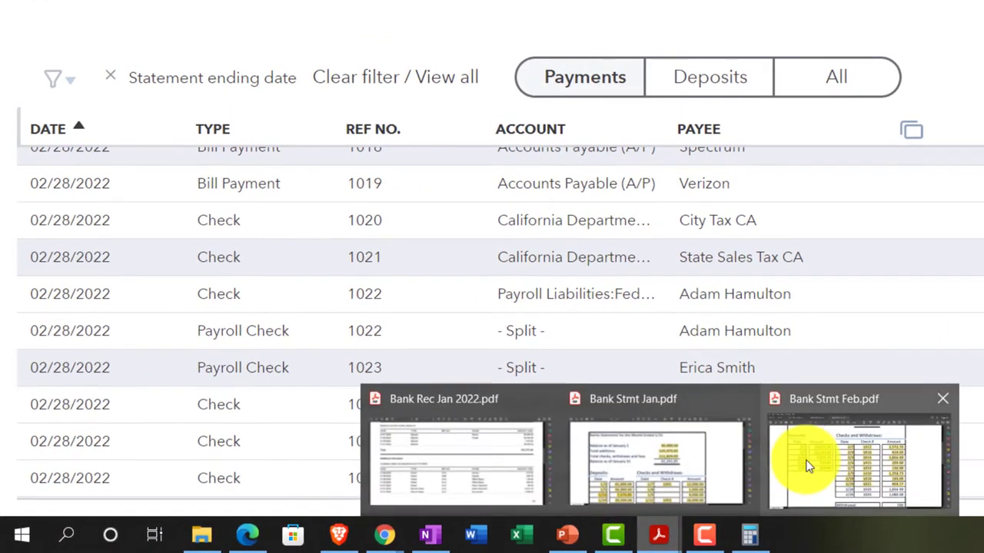
pyautogui.click(806, 461)
pyautogui.moveTo(470, 399); pyautogui.dragTo(835, 407)
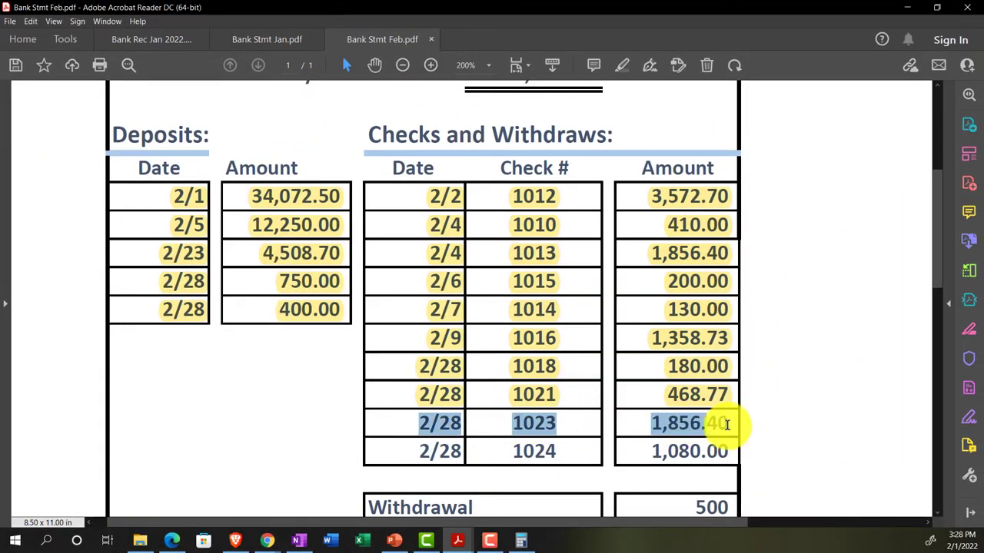
pyautogui.click(730, 421)
# Tick off the 1,080.00 payroll liabilities check 1024 in the QuickBooks reconciliation and highlight its 2/28 row on the February bank statement
pyautogui.scroll(-2, 724, 417)
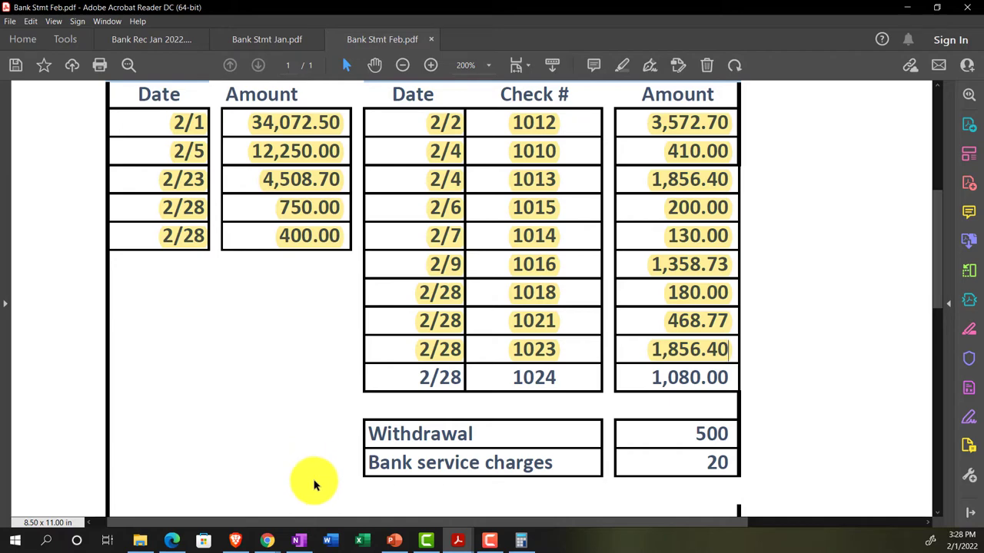
pyautogui.moveTo(264, 530)
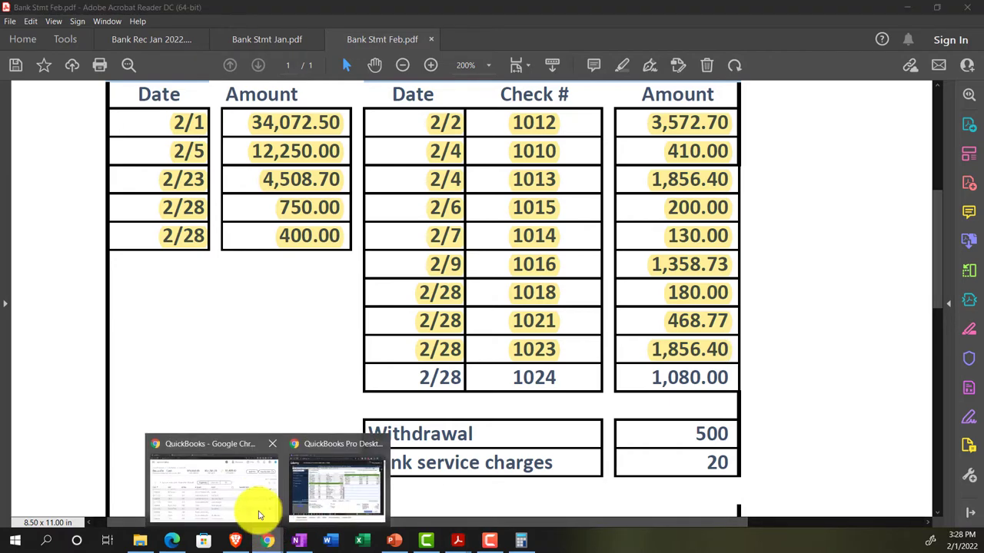
pyautogui.click(293, 480)
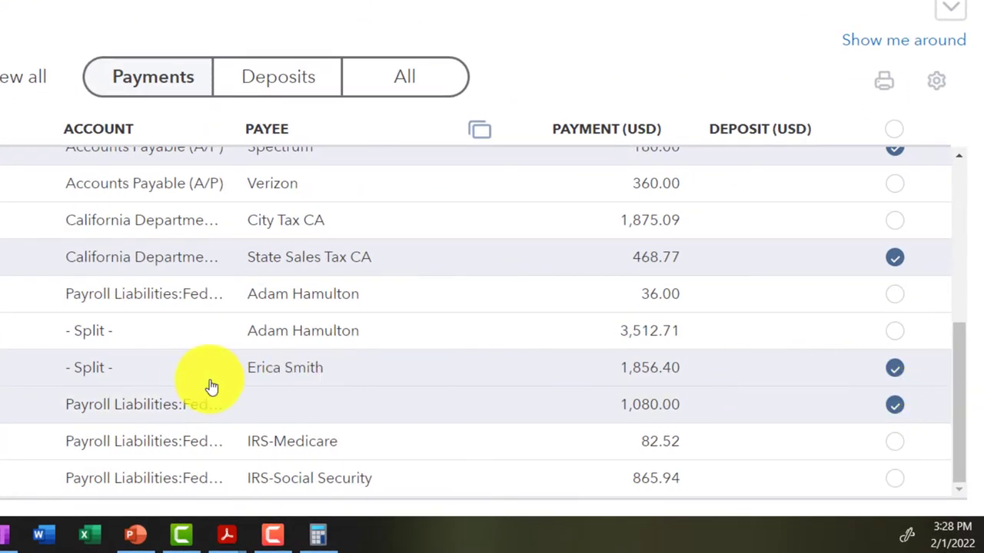
pyautogui.moveTo(229, 540)
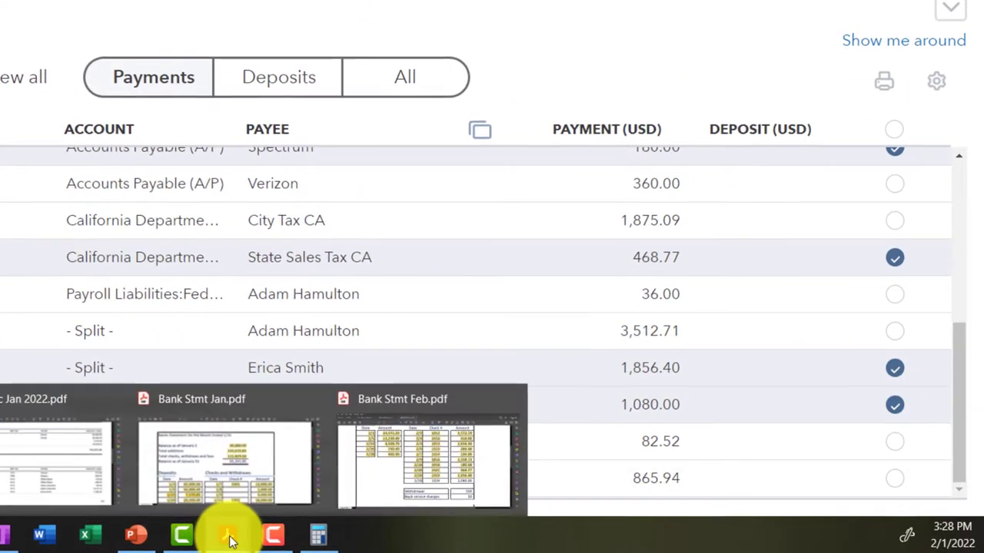
pyautogui.click(395, 461)
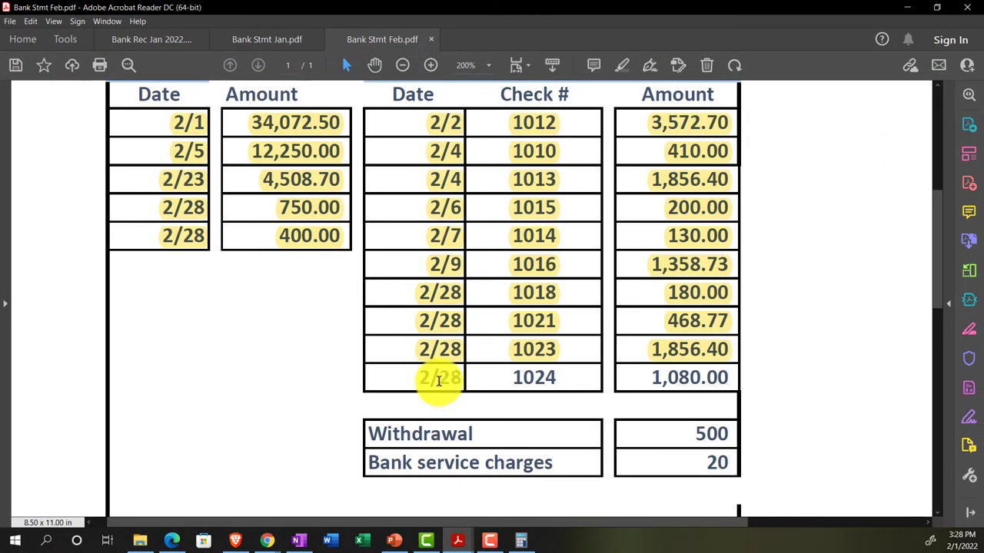
pyautogui.moveTo(438, 379); pyautogui.dragTo(713, 375)
pyautogui.click(710, 357)
# Compare the unhighlighted withdrawal and bank service charges on the February bank statement with the payments listed in the QuickBooks reconciliation
pyautogui.scroll(-3, 626, 362)
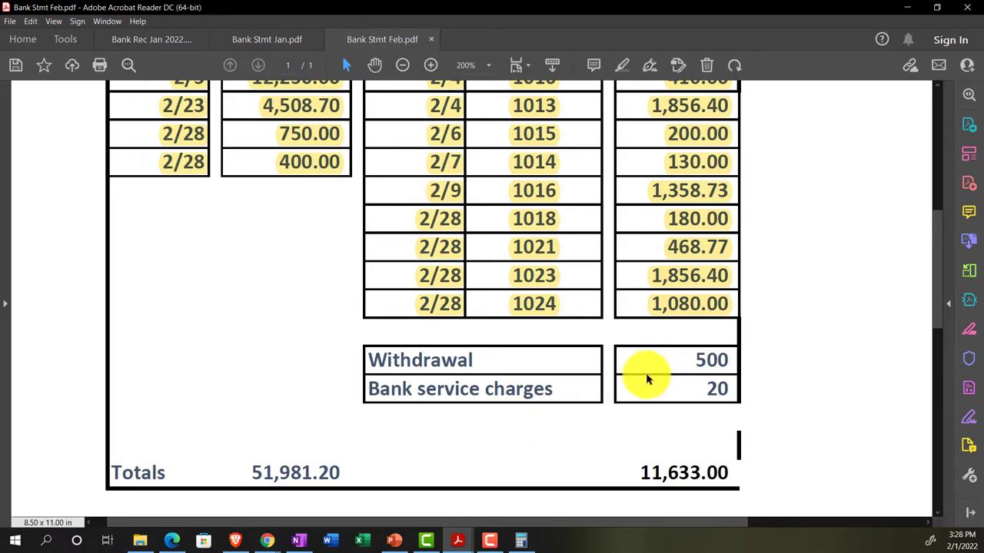
pyautogui.scroll(5, 647, 379)
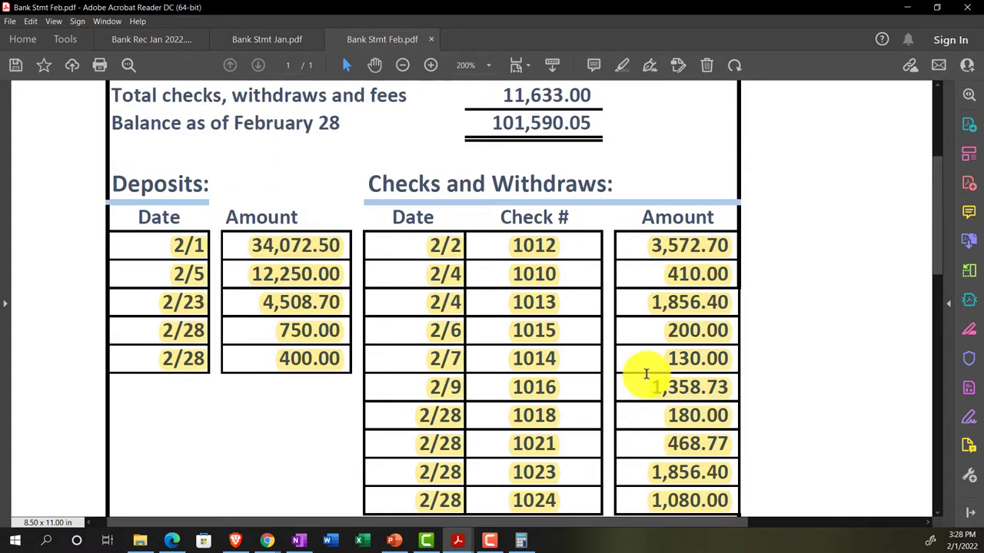
pyautogui.scroll(-4, 644, 377)
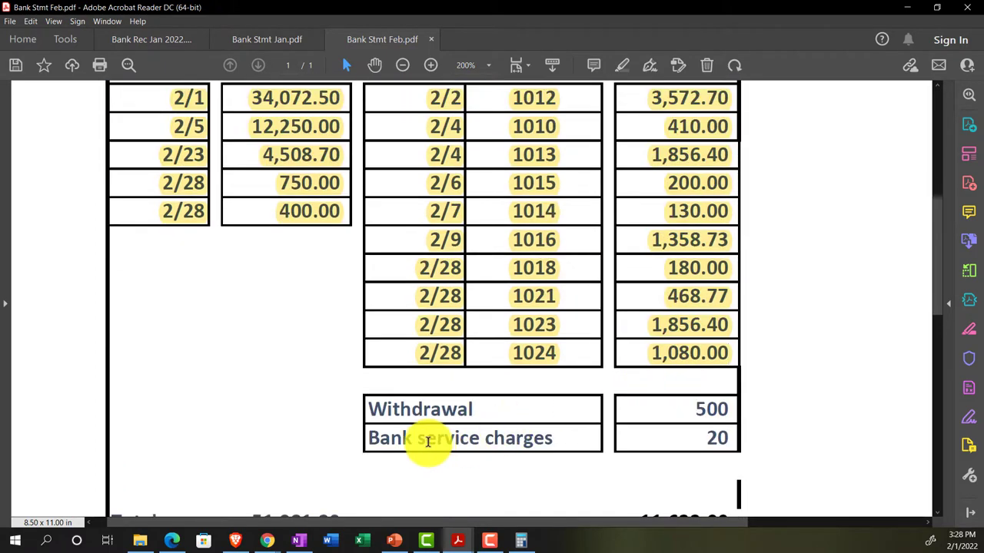
pyautogui.click(269, 541)
pyautogui.click(246, 476)
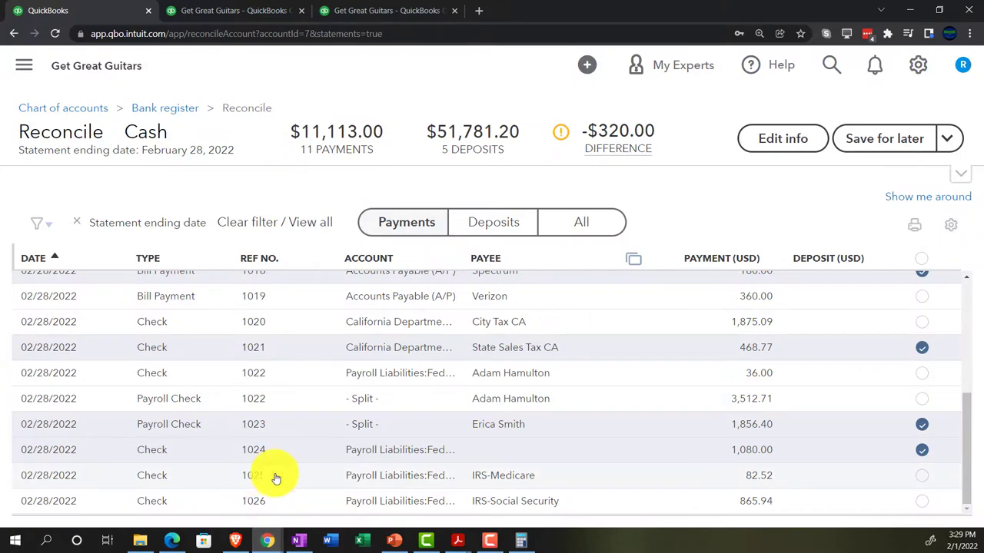
pyautogui.scroll(3, 408, 455)
pyautogui.scroll(2, 407, 455)
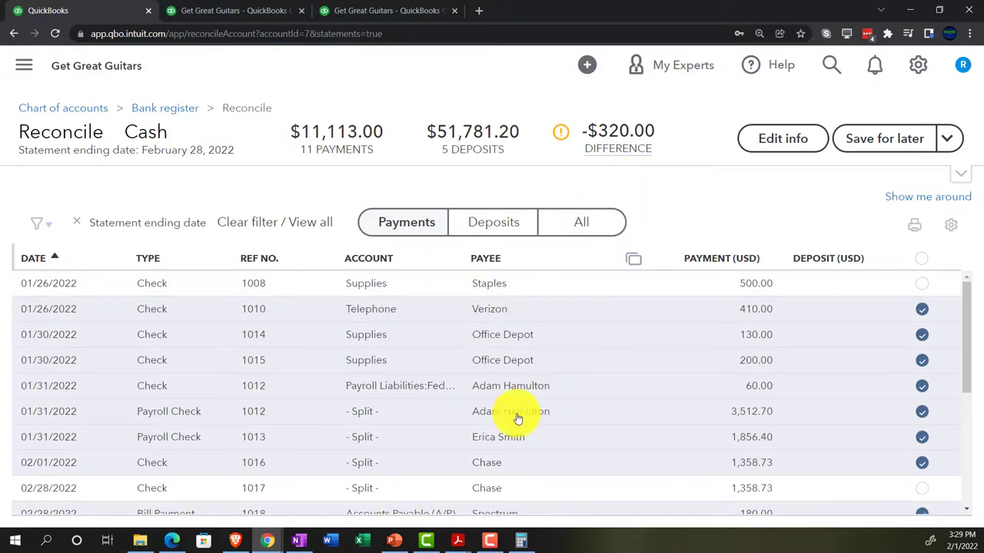
pyautogui.click(457, 541)
pyautogui.click(579, 505)
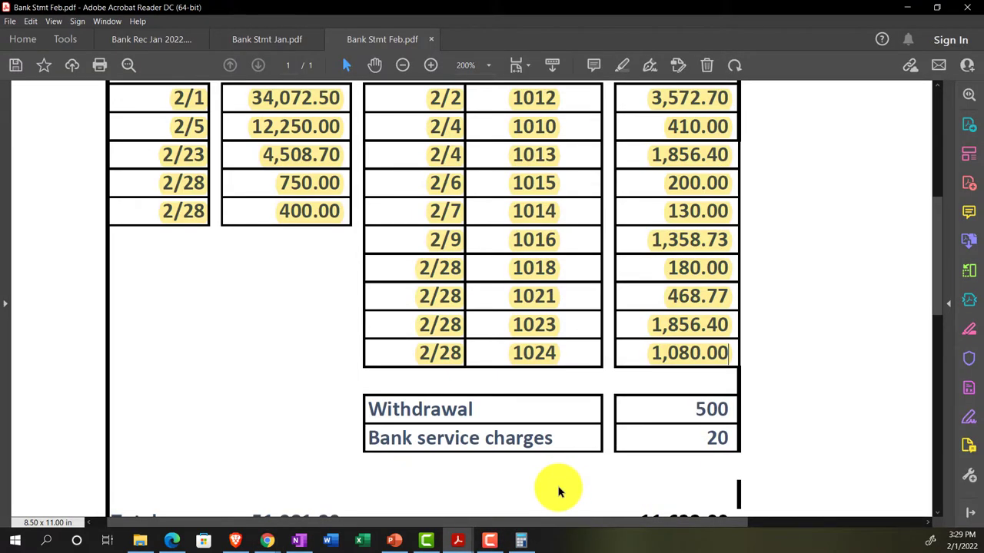
pyautogui.scroll(6, 558, 492)
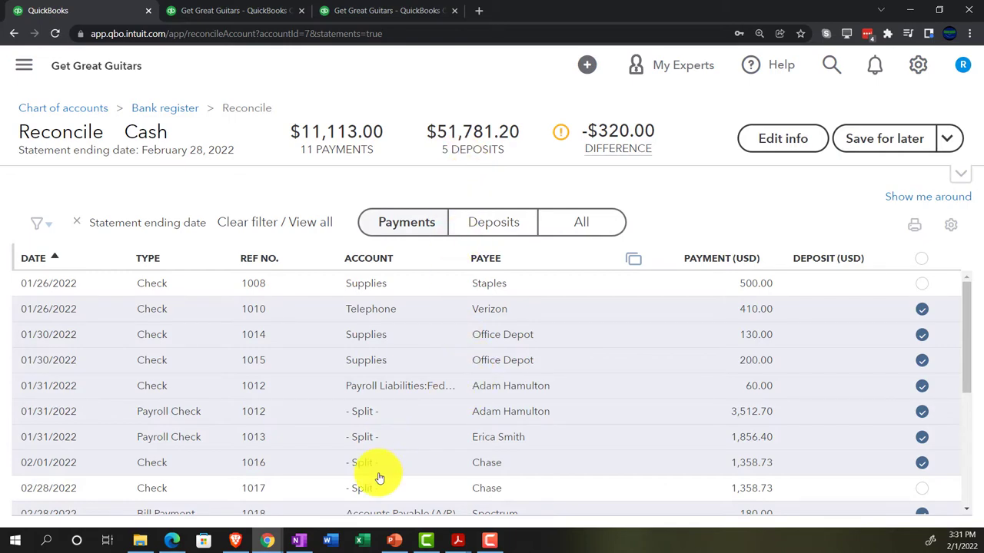
# Compare the cleared deposits with the February bank statement and untick the 200.00 Customer 5 deposit in the QuickBooks reconciliation
pyautogui.moveTo(457, 538)
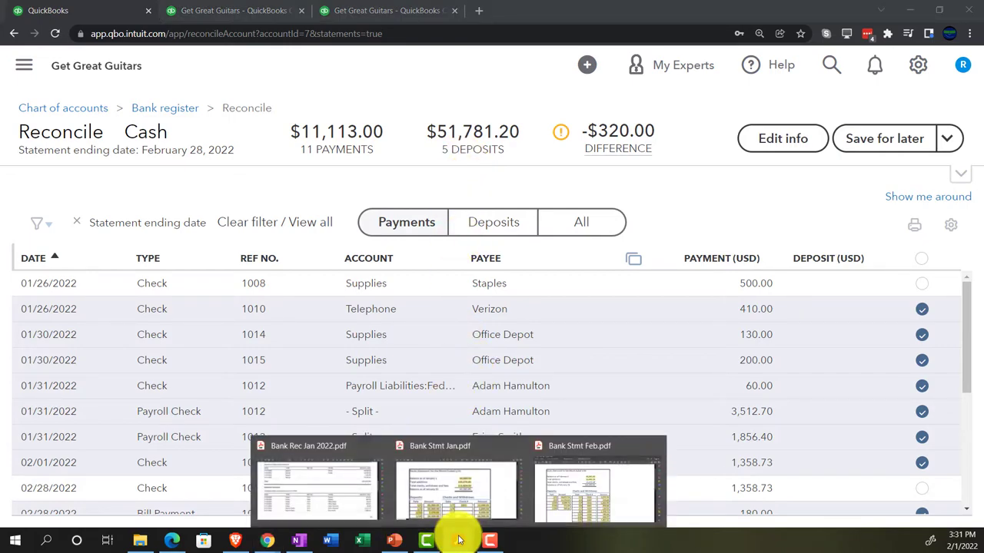
pyautogui.click(582, 485)
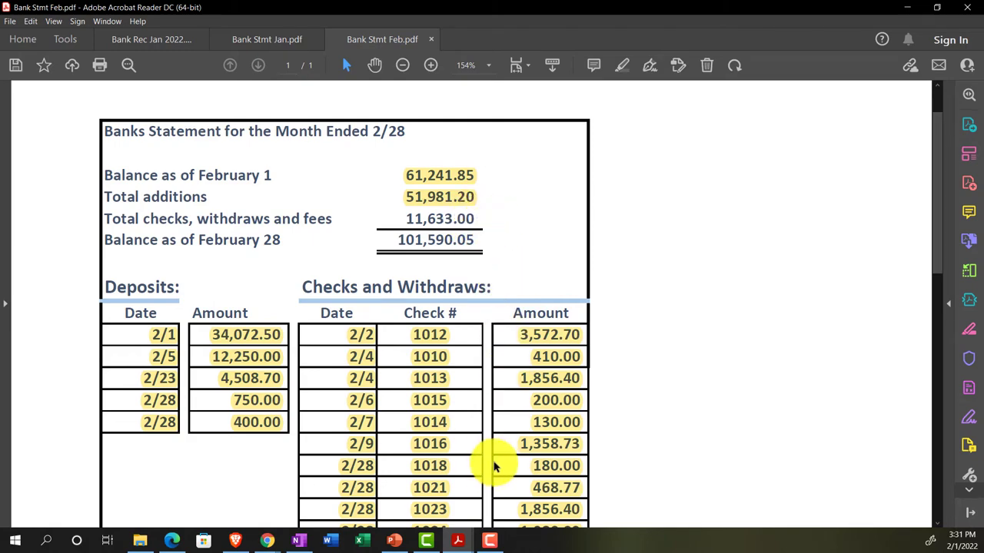
pyautogui.moveTo(269, 540)
pyautogui.click(248, 492)
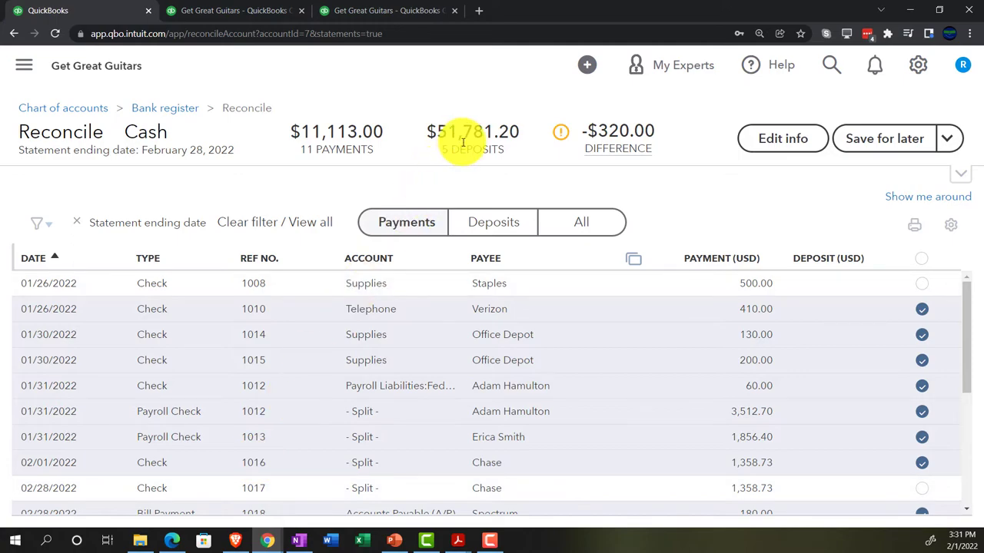
pyautogui.click(488, 226)
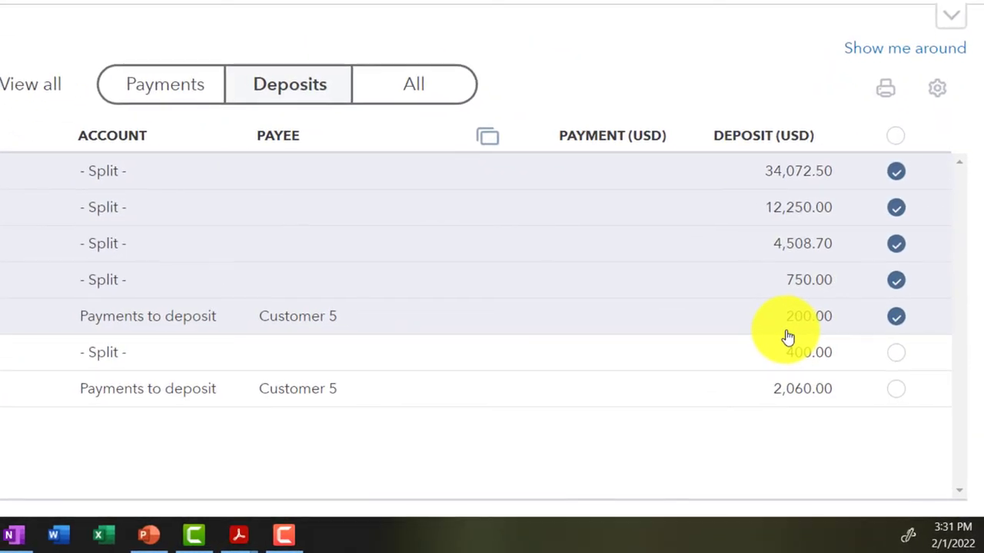
pyautogui.hotkey('alt', 'Tab')
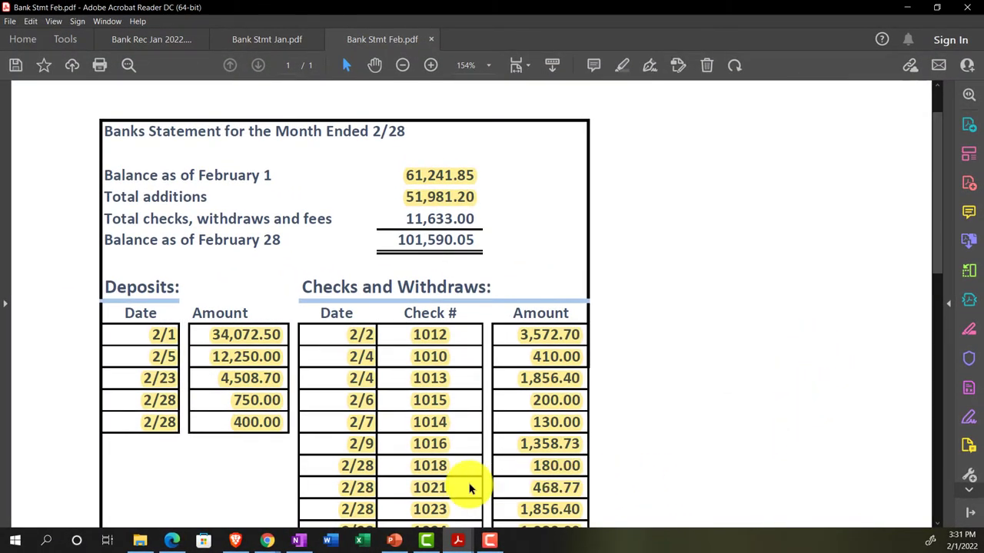
pyautogui.click(269, 540)
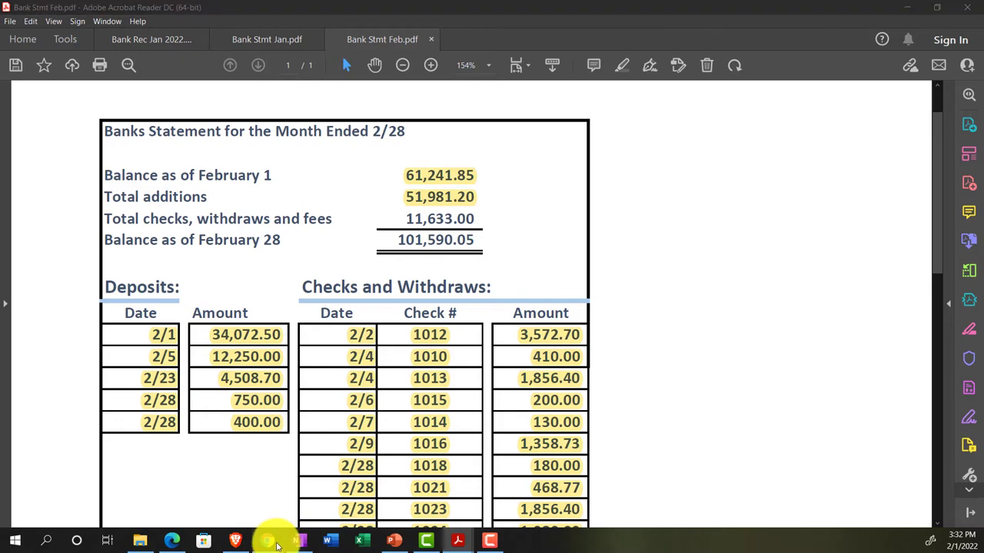
pyautogui.click(259, 500)
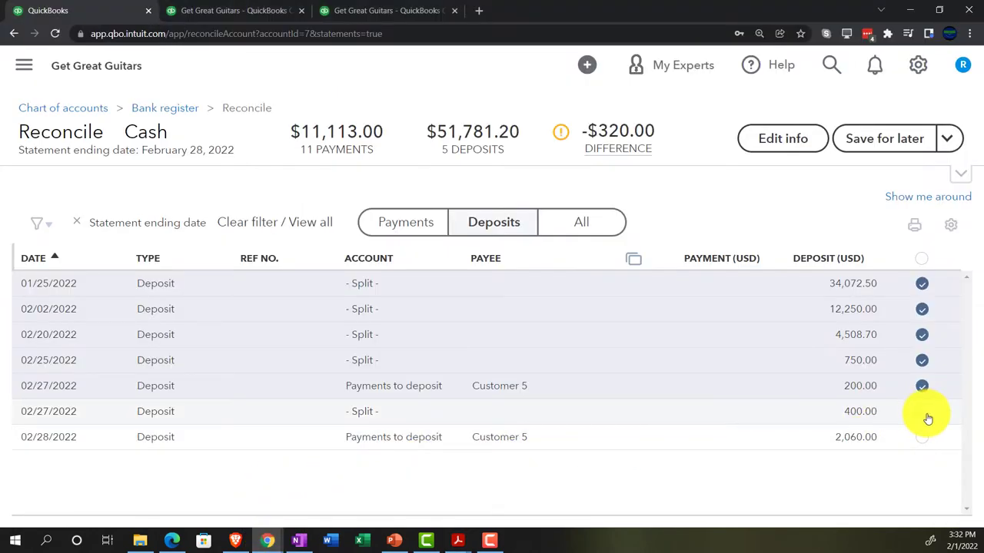
pyautogui.click(922, 388)
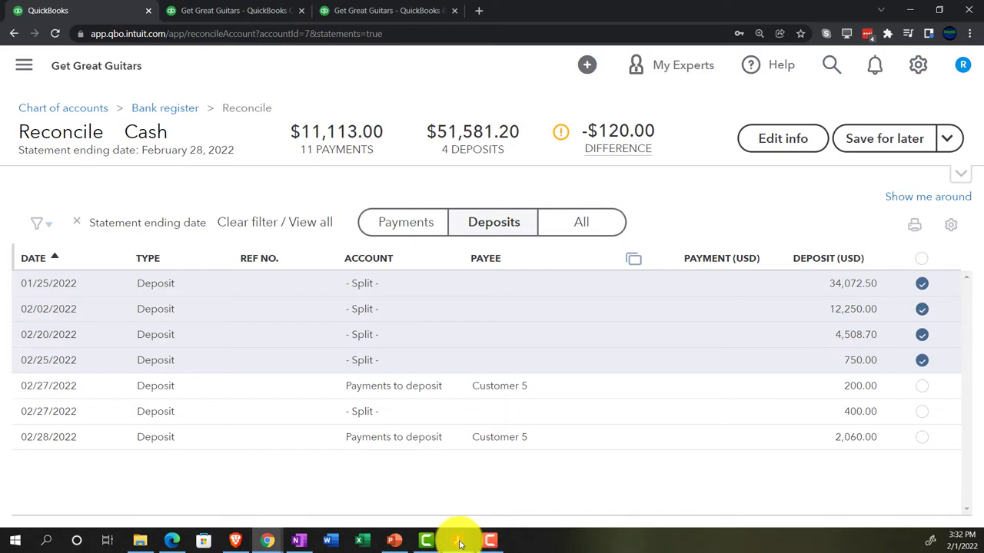
# Check the 2/28 deposit on the February bank statement and tick off the 02/27/2022 deposit of 400.00 in the QuickBooks reconciliation
pyautogui.moveTo(458, 543)
pyautogui.click(566, 487)
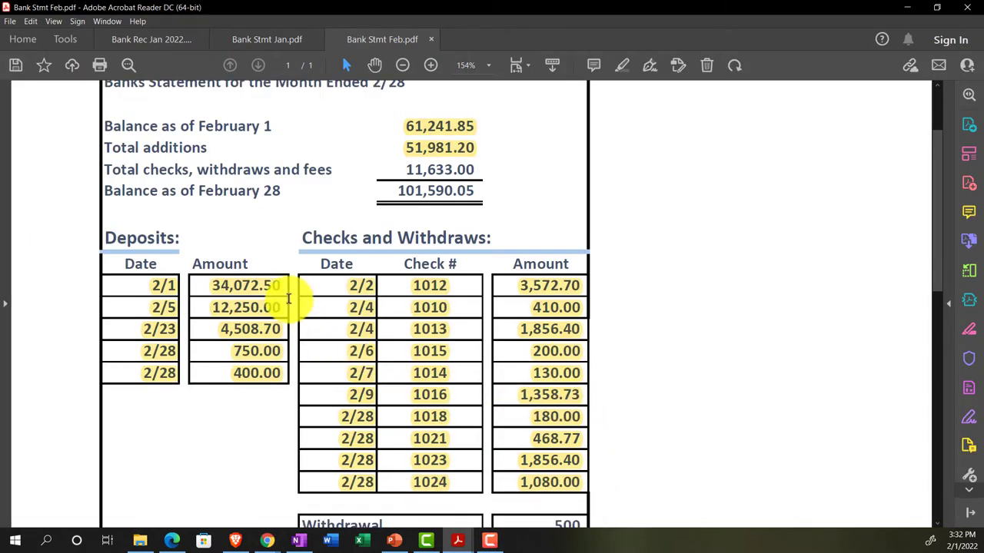
pyautogui.scroll(-2, 280, 379)
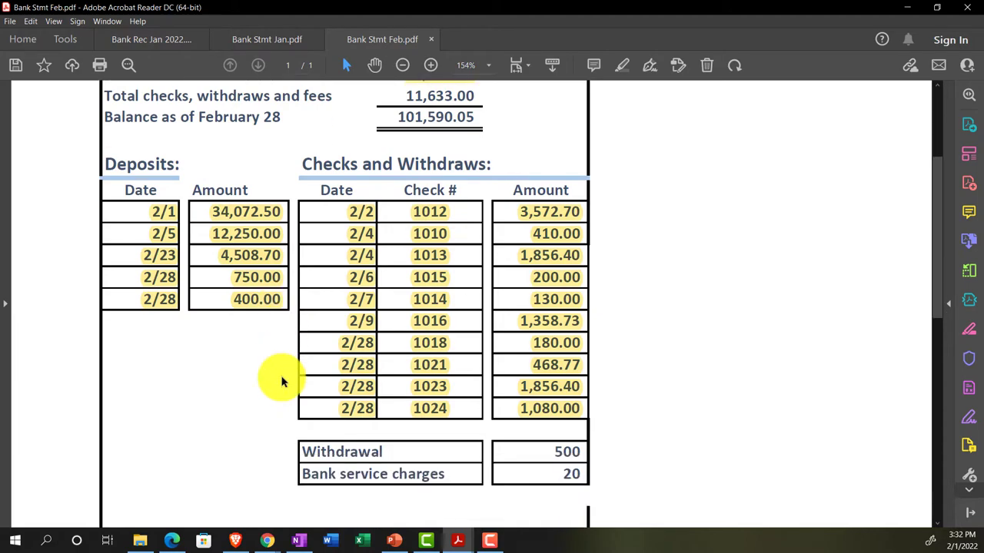
pyautogui.scroll(1, 280, 379)
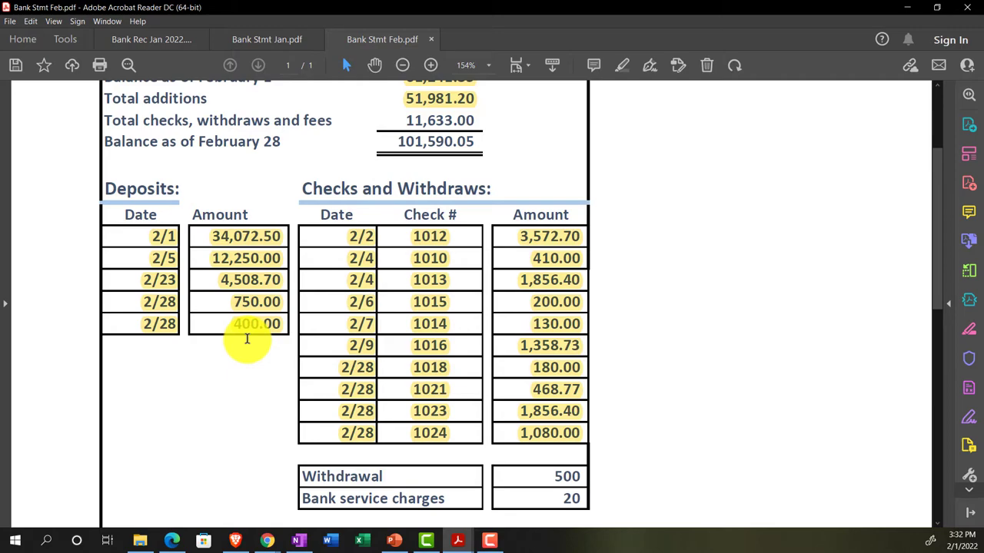
pyautogui.click(267, 541)
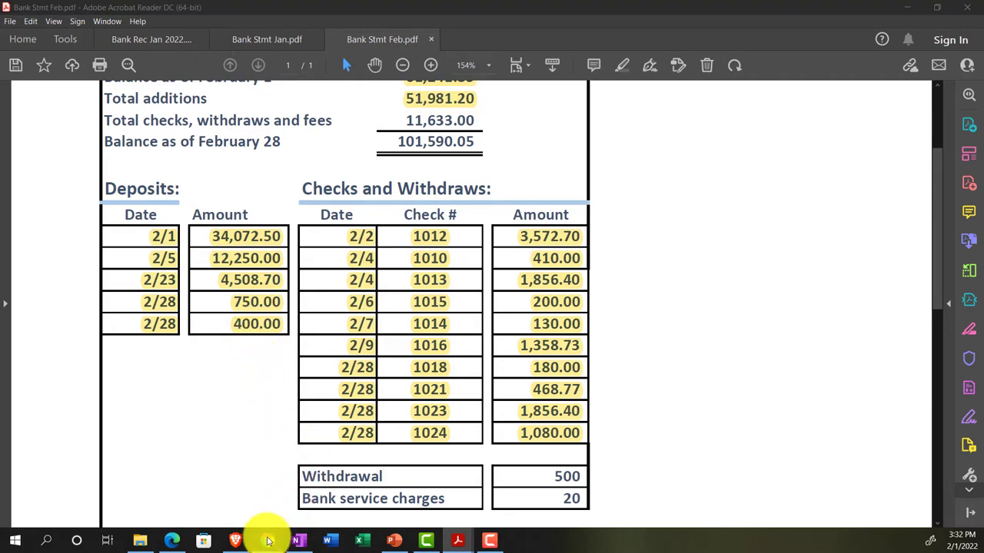
pyautogui.click(241, 484)
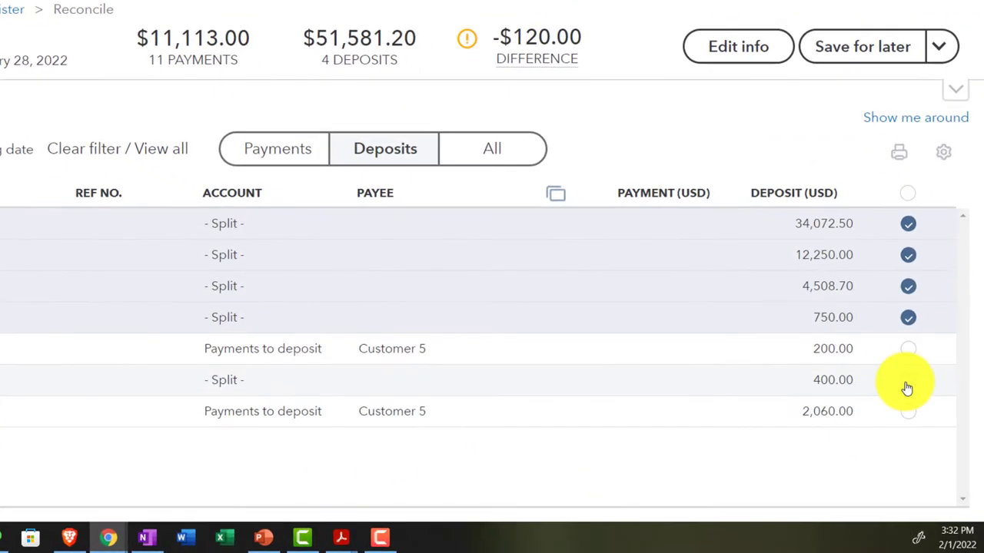
pyautogui.click(907, 382)
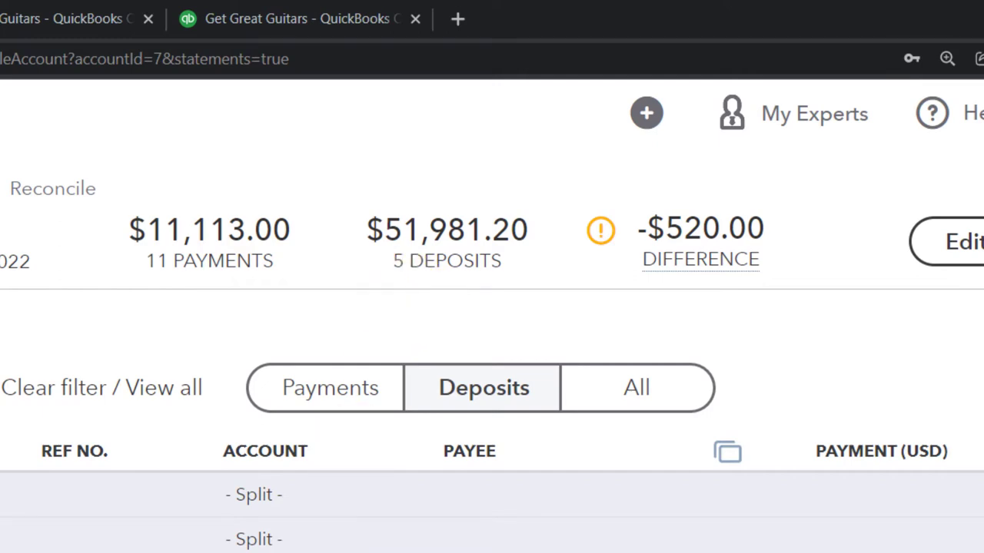
# Compare the February bank statement's totals, withdrawal and bank service charges with the QuickBooks reconciliation's cleared totals and difference
pyautogui.hotkey('alt', 'Tab')
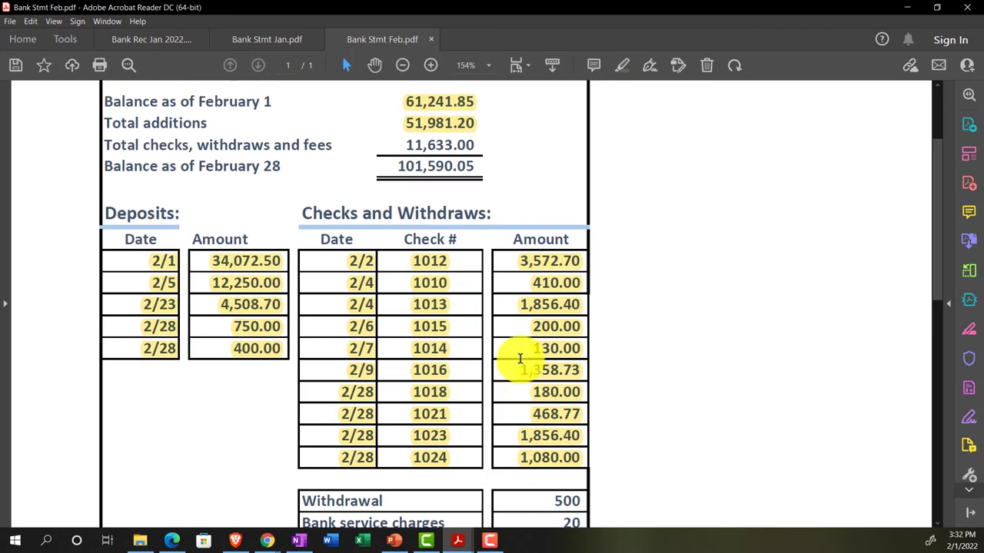
pyautogui.scroll(1, 521, 358)
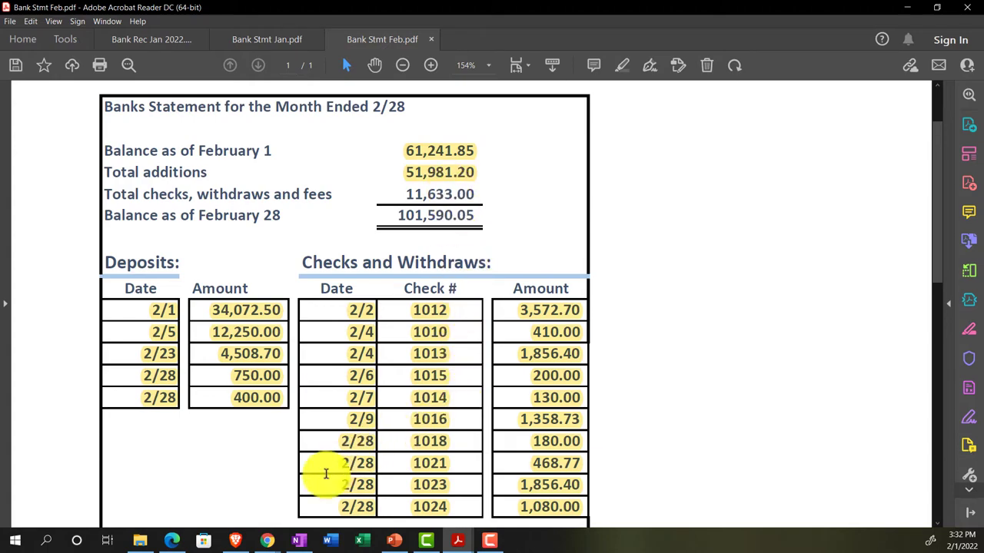
pyautogui.moveTo(268, 535)
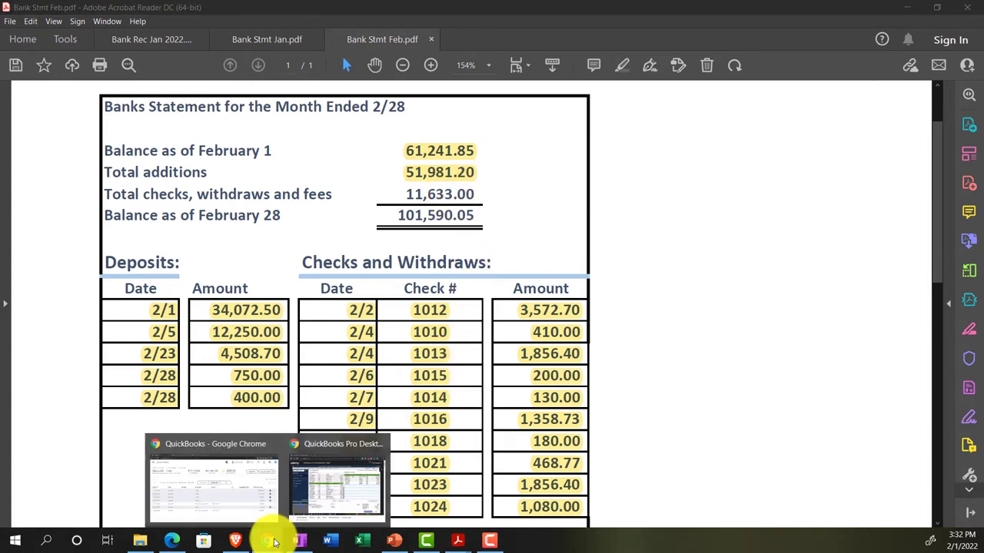
pyautogui.click(237, 494)
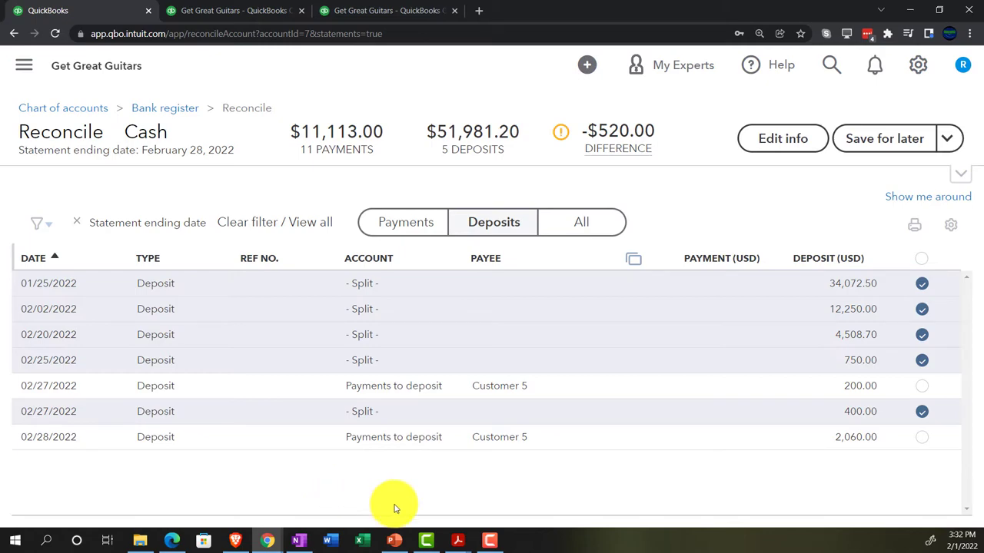
pyautogui.moveTo(454, 538)
pyautogui.click(573, 489)
pyautogui.scroll(-3, 572, 490)
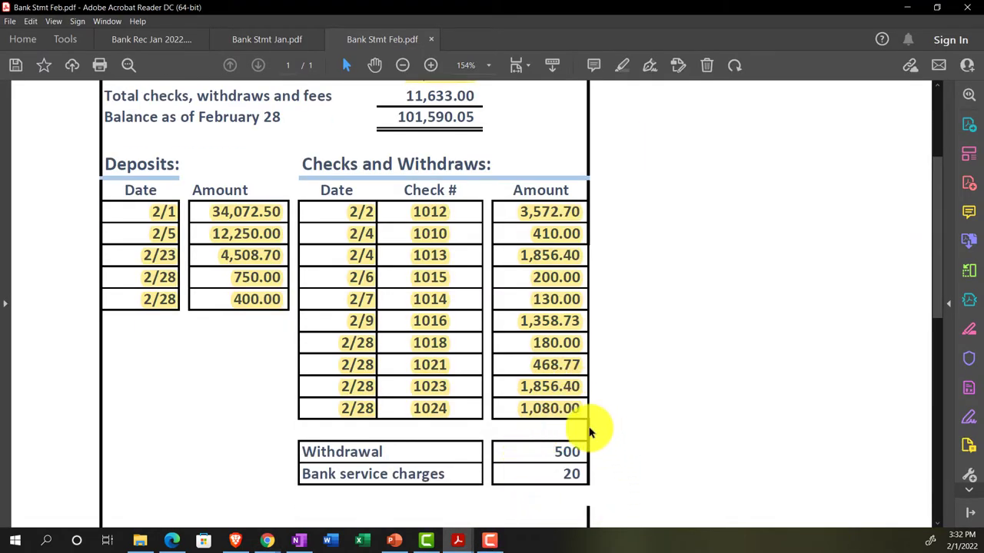
pyautogui.scroll(2, 596, 431)
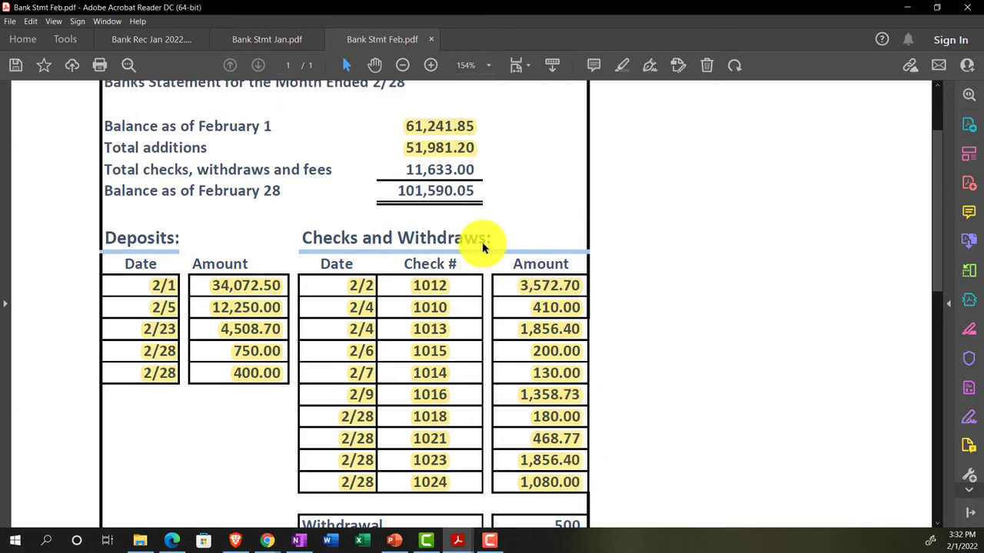
pyautogui.scroll(-3, 476, 275)
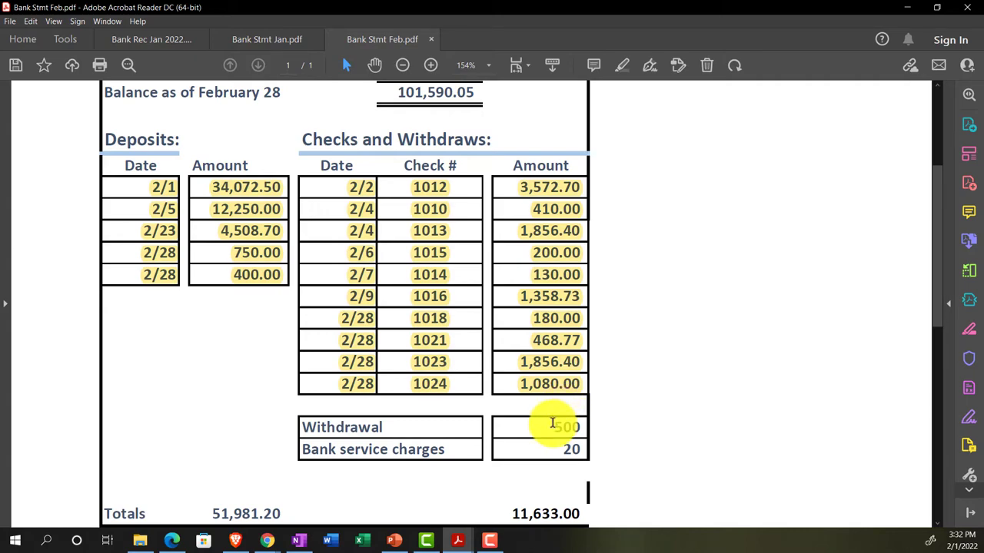
# Return to the payments in the QuickBooks reconciliation and save the Cash reconciliation for later
pyautogui.click(266, 540)
pyautogui.click(241, 483)
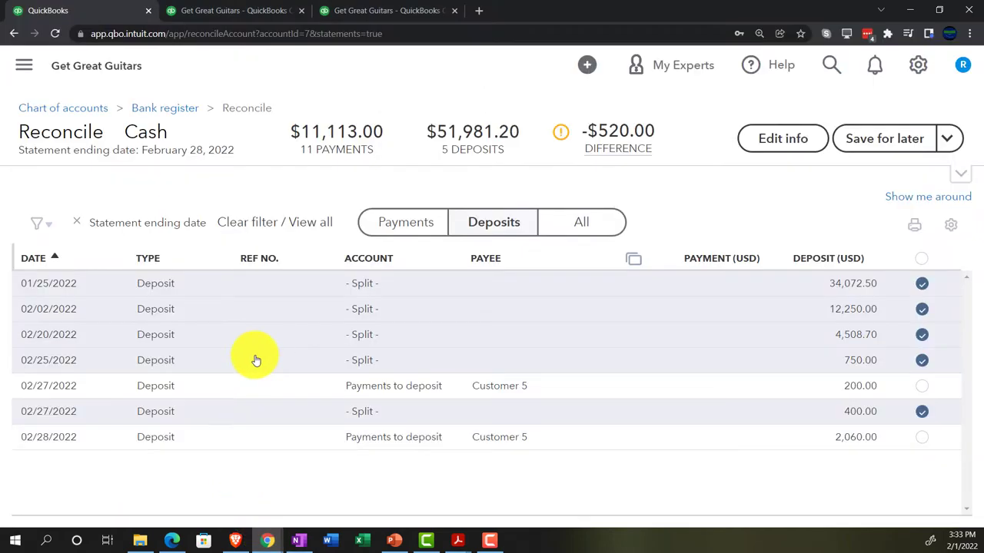
pyautogui.click(403, 228)
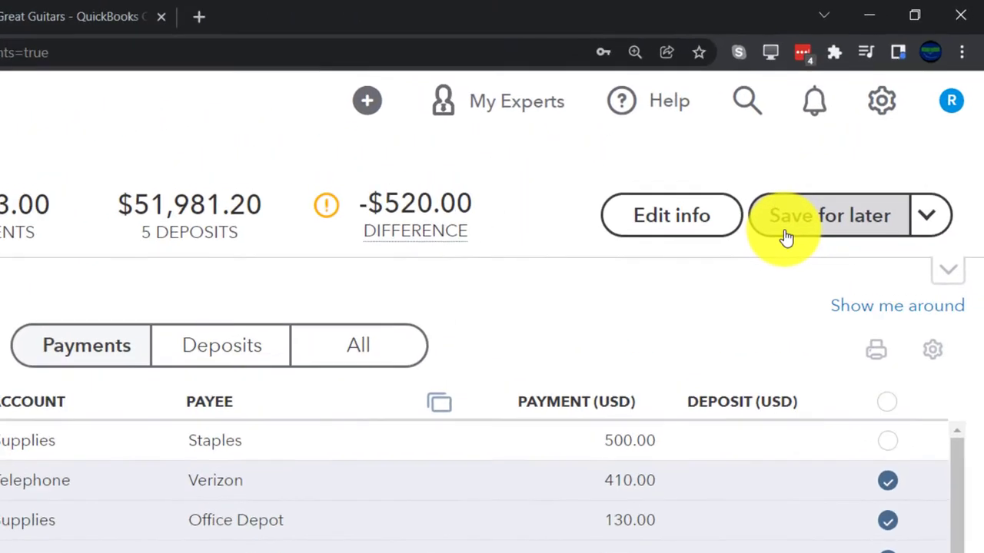
pyautogui.click(857, 151)
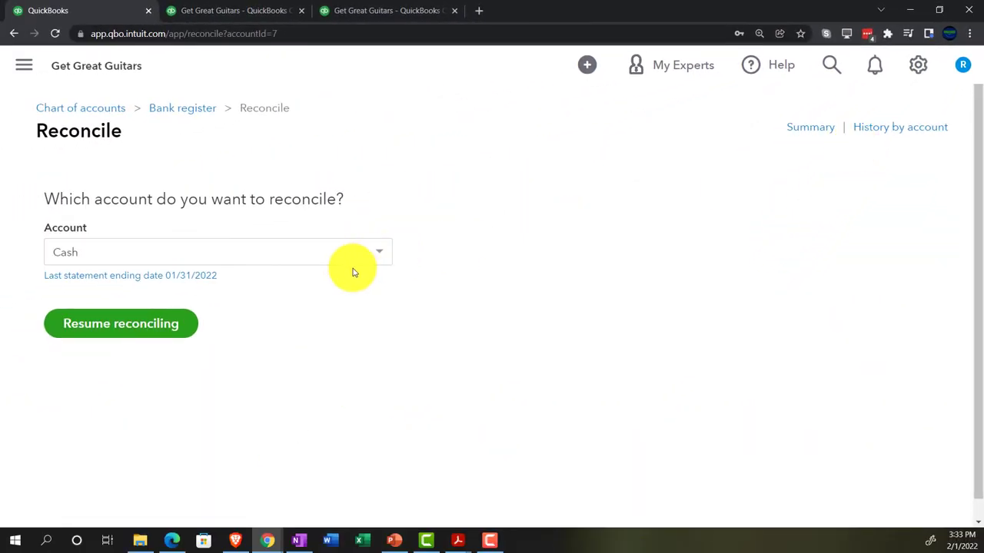
# Open the Cash account's bank register from the Get Great Guitars chart of accounts
pyautogui.click(26, 70)
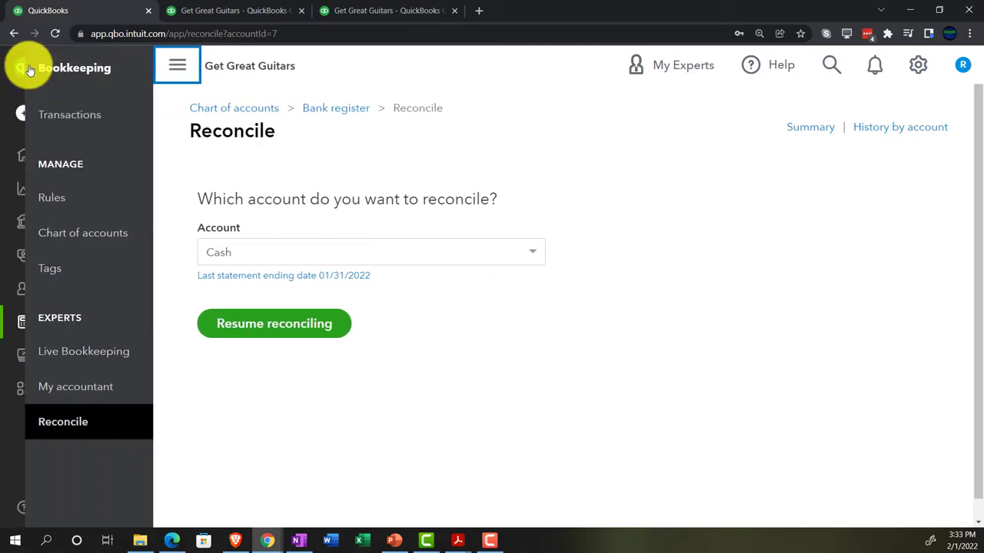
pyautogui.moveTo(78, 402)
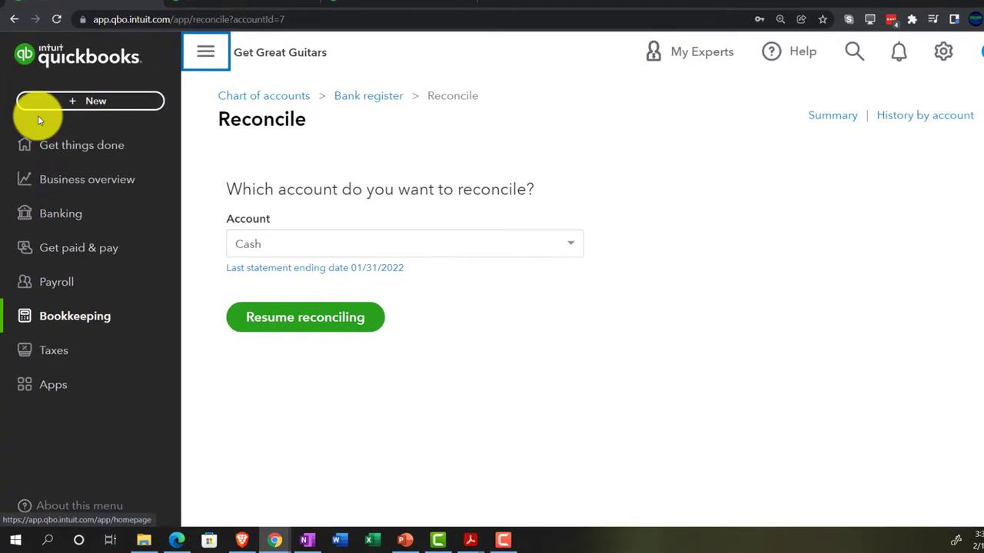
pyautogui.click(48, 322)
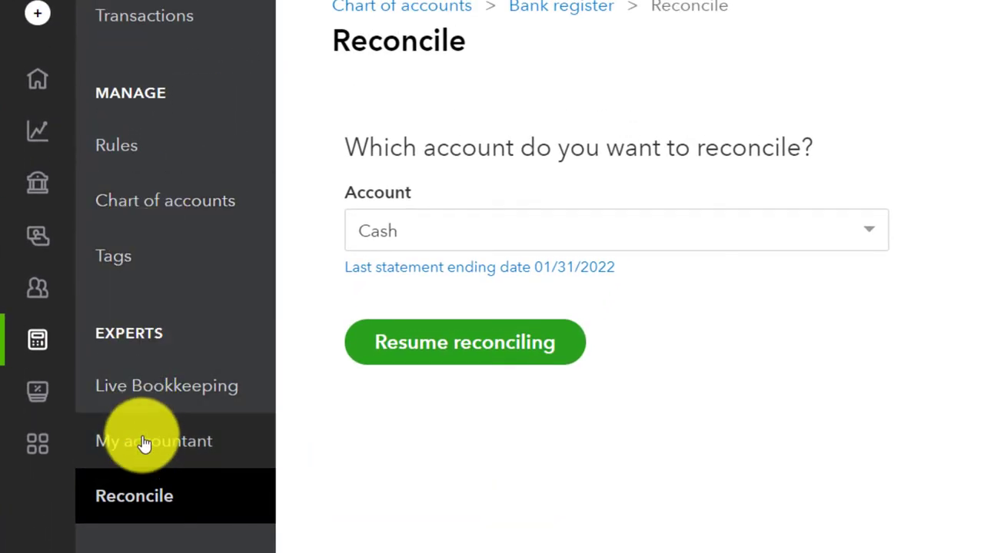
pyautogui.click(154, 214)
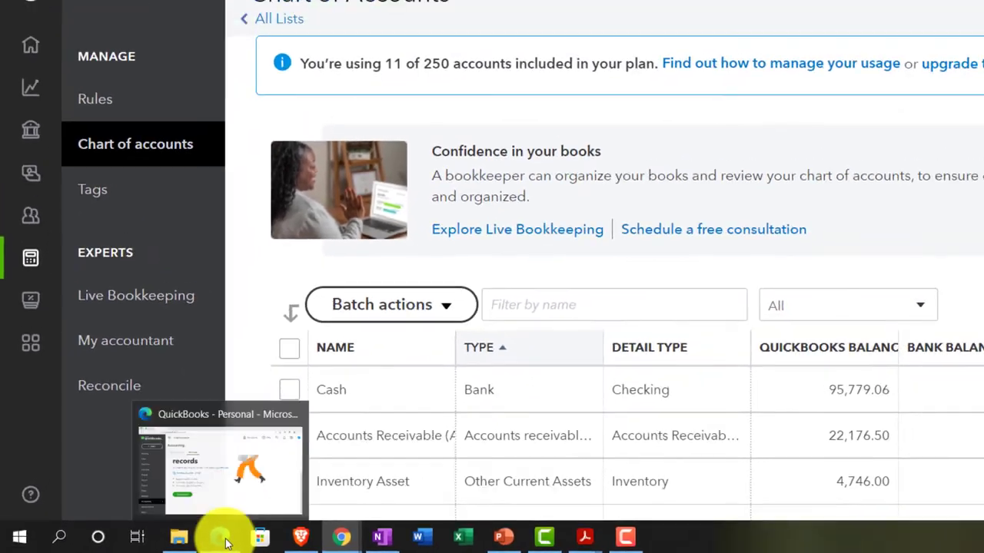
pyautogui.click(290, 541)
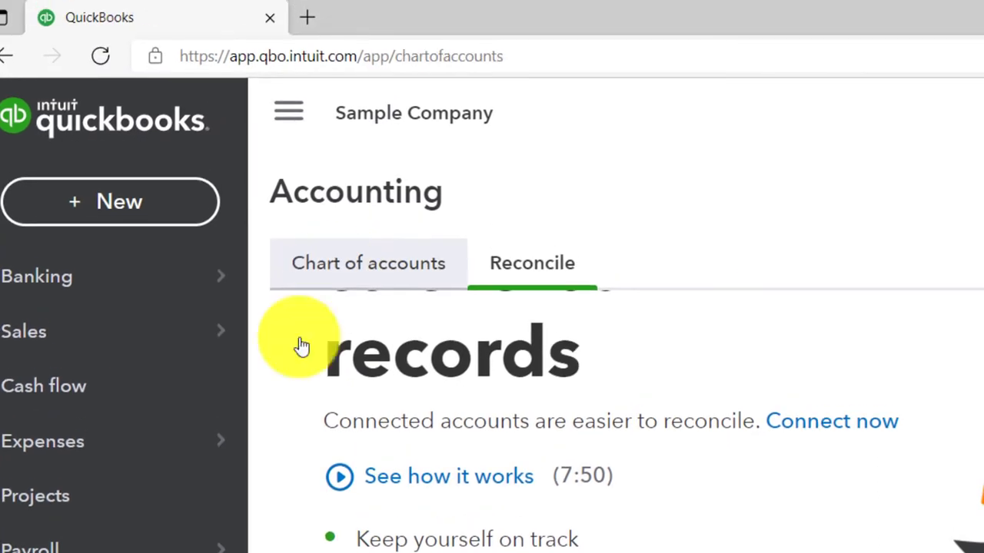
pyautogui.click(172, 544)
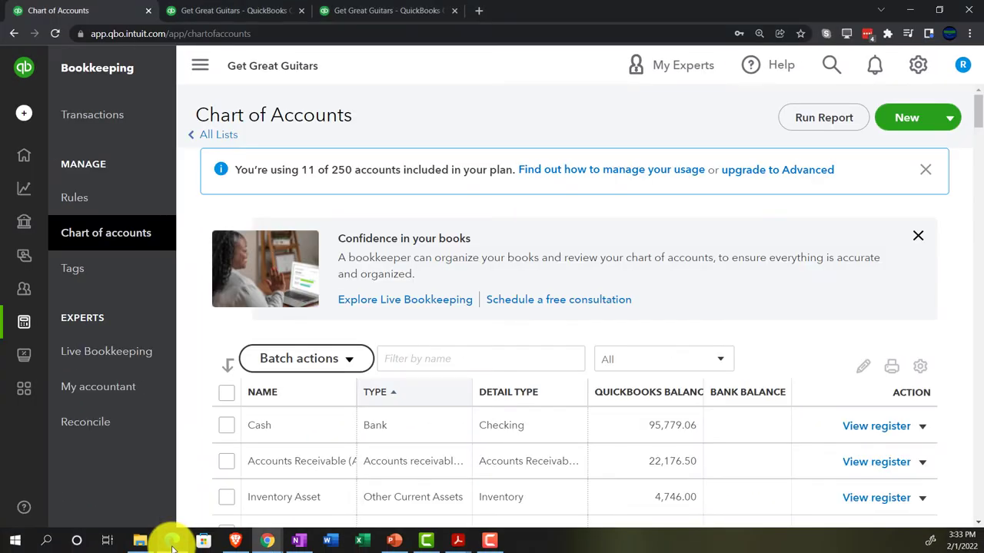
pyautogui.click(199, 65)
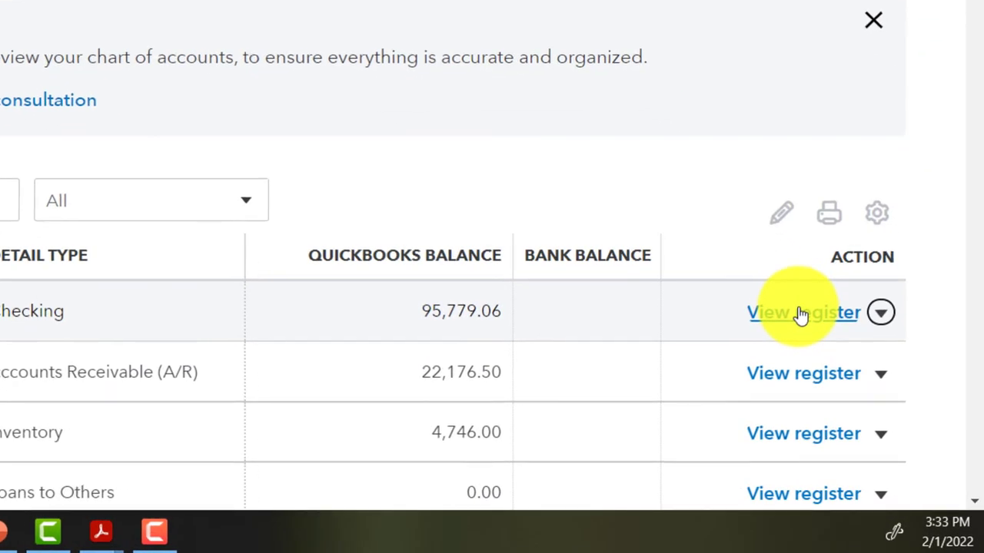
pyautogui.click(864, 410)
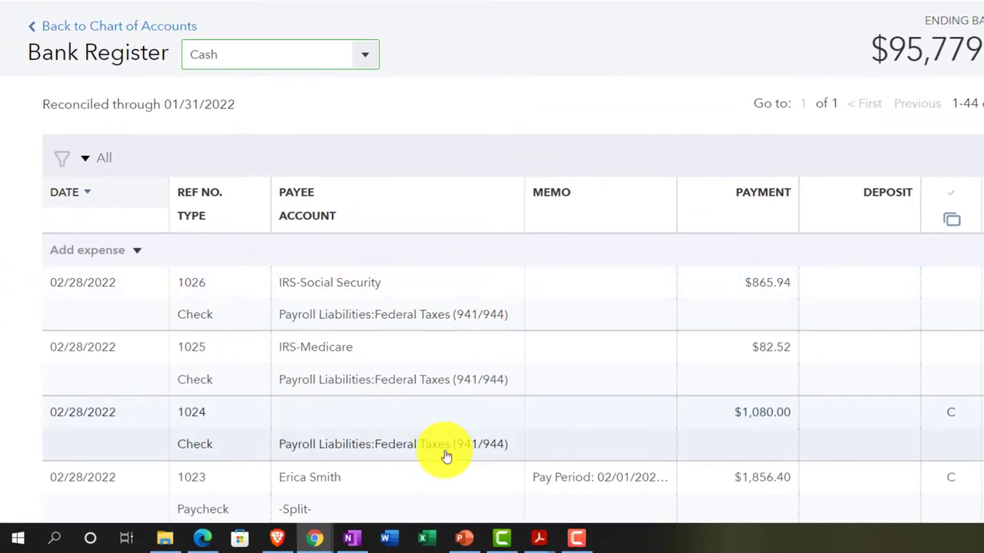
# Start a new expense in the Cash bank register dated 02/28/2022 with the memo Draw
pyautogui.click(137, 251)
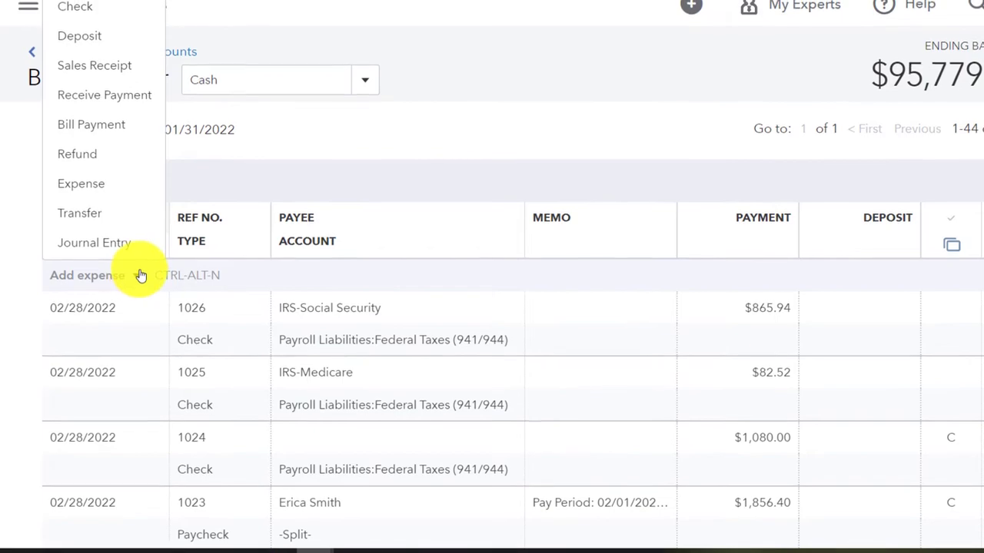
pyautogui.click(100, 189)
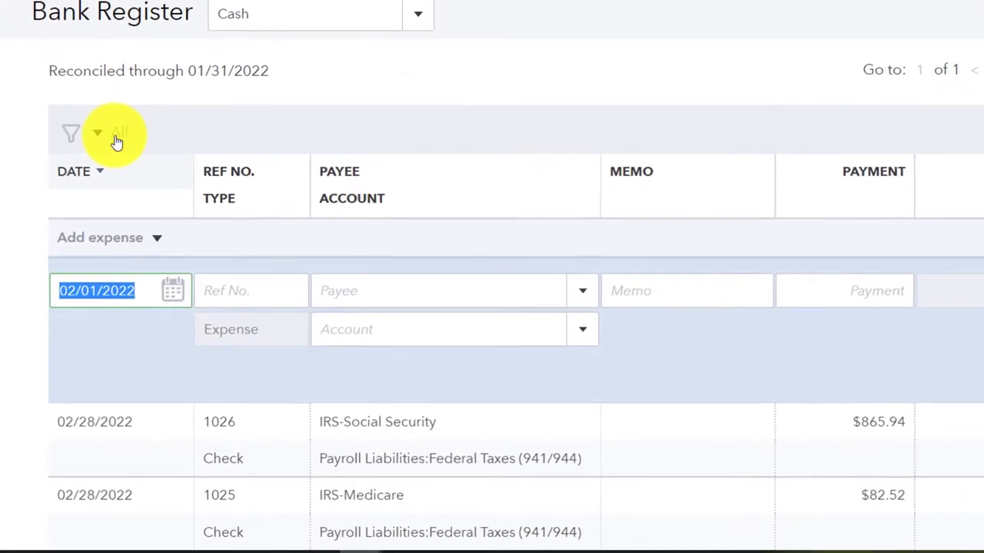
pyautogui.write('022822')
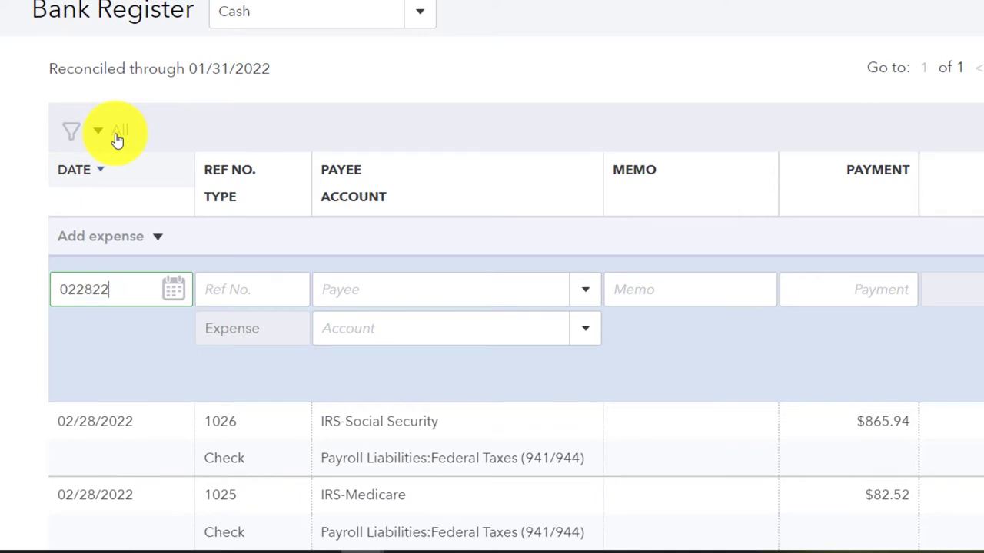
pyautogui.press('Tab')
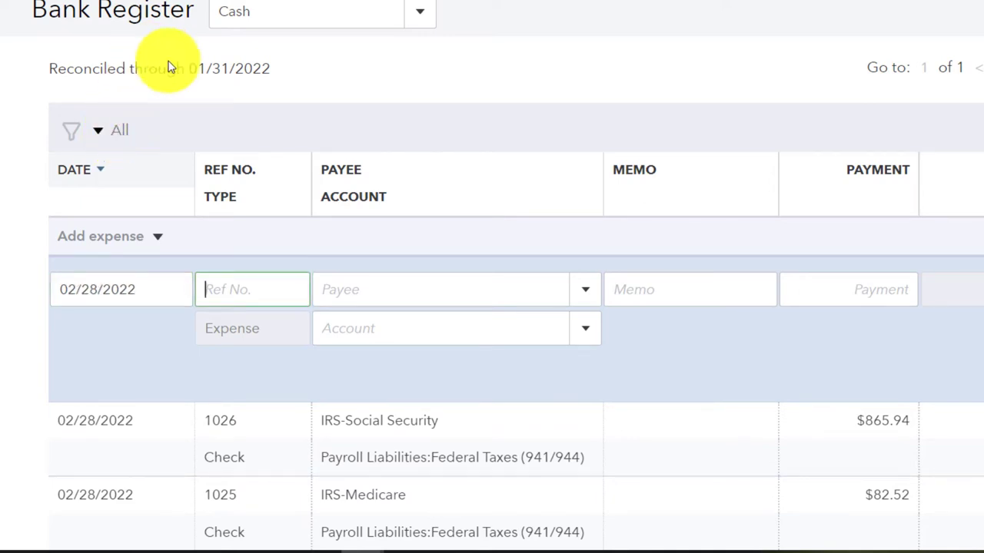
pyautogui.click(377, 296)
pyautogui.press('Tab')
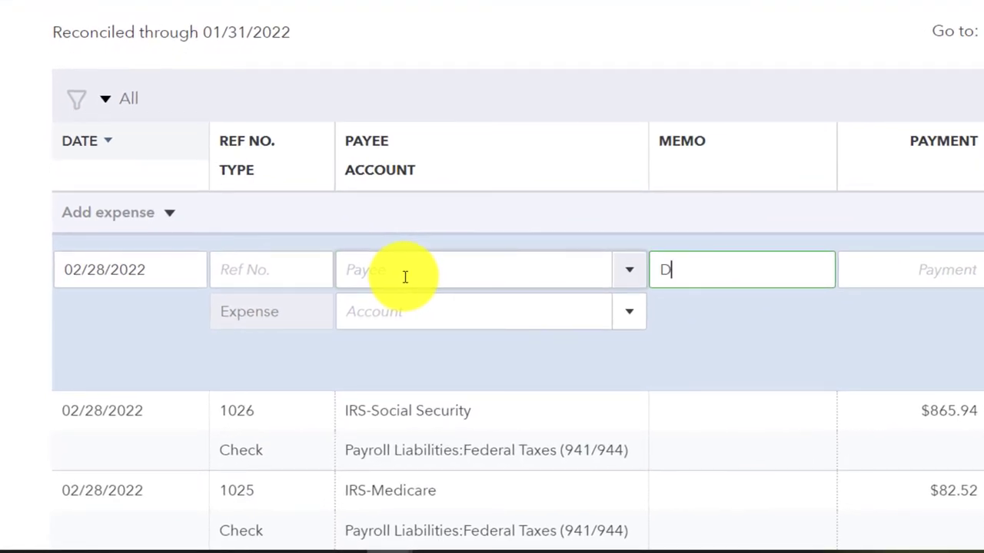
pyautogui.write('Draw')
pyautogui.press('Tab')
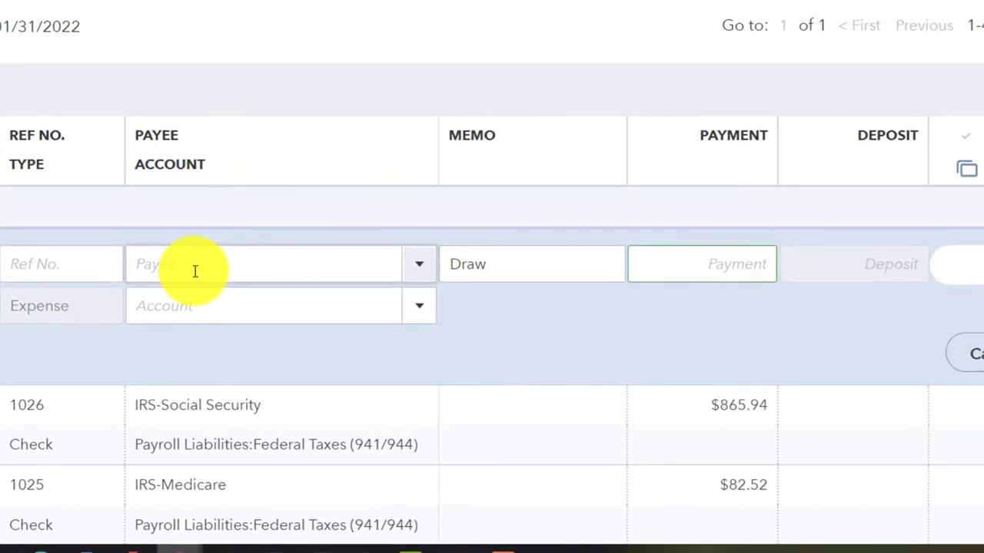
# Check the withdrawal on the February bank statement and set the Draw expense's payment to 500.00 in the QuickBooks register
pyautogui.moveTo(456, 546)
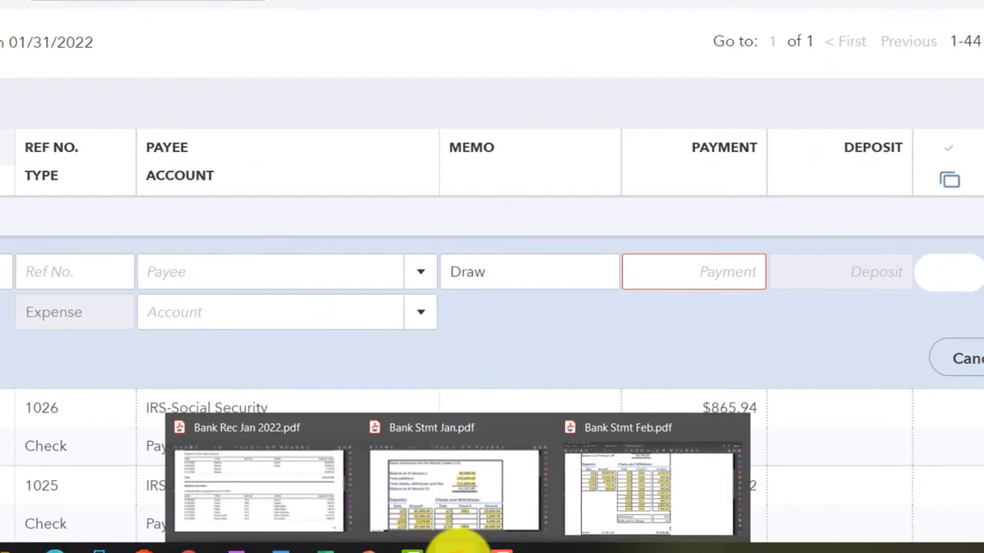
pyautogui.click(665, 493)
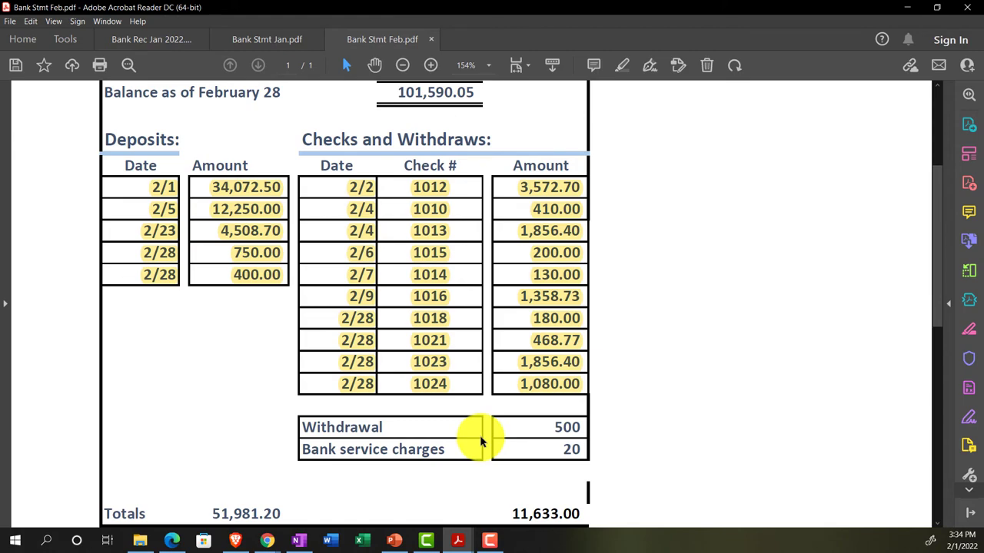
pyautogui.scroll(1, 481, 440)
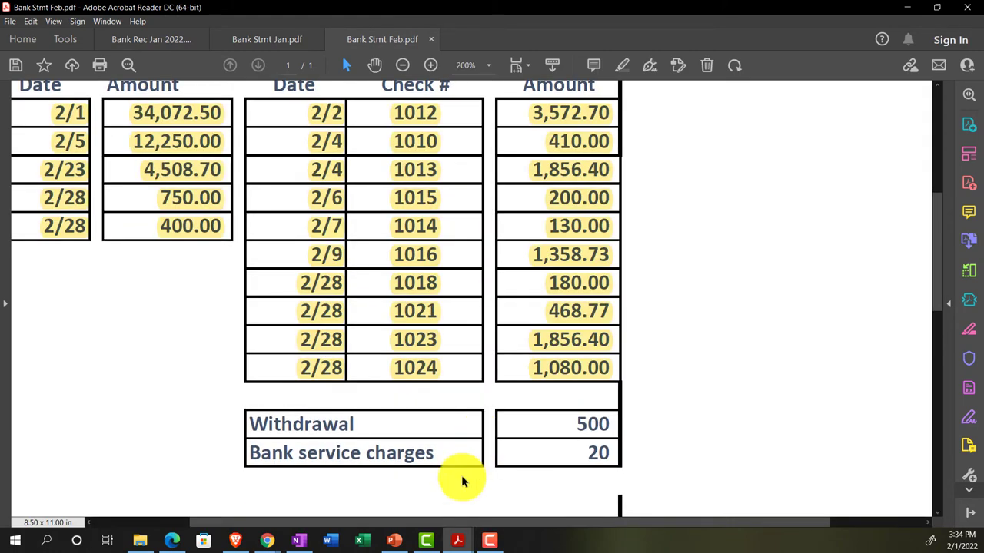
pyautogui.moveTo(466, 518); pyautogui.dragTo(395, 518)
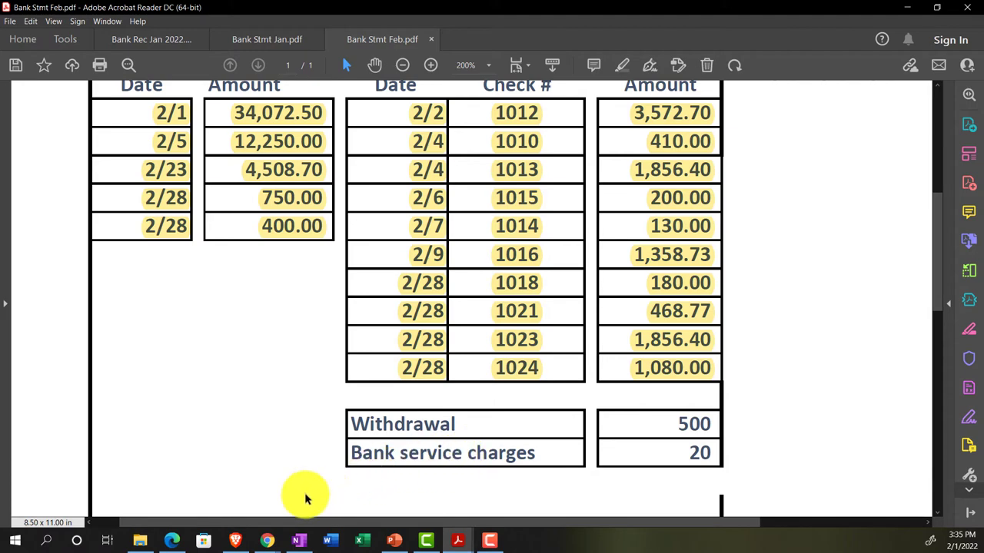
pyautogui.moveTo(265, 538)
pyautogui.click(238, 498)
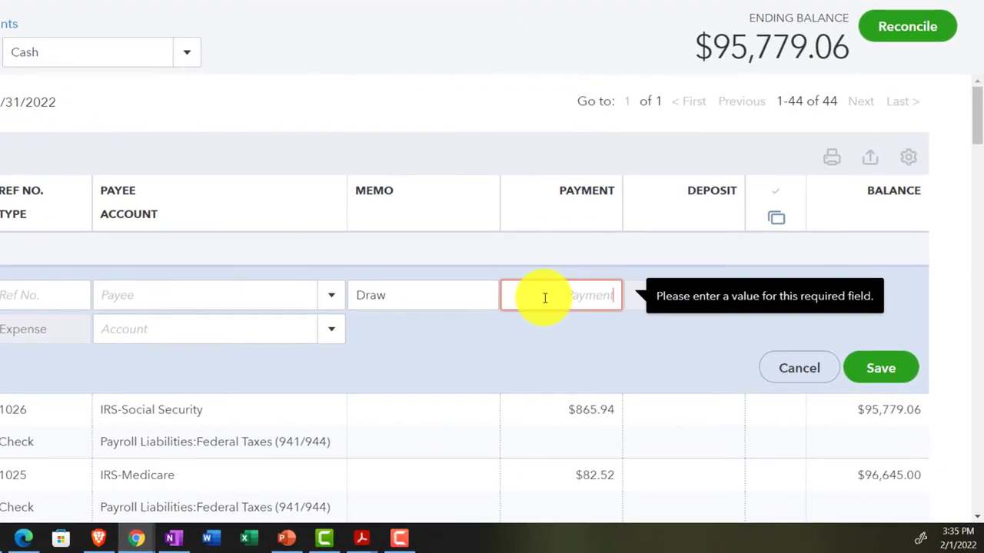
pyautogui.write('500.00')
pyautogui.press('Tab')
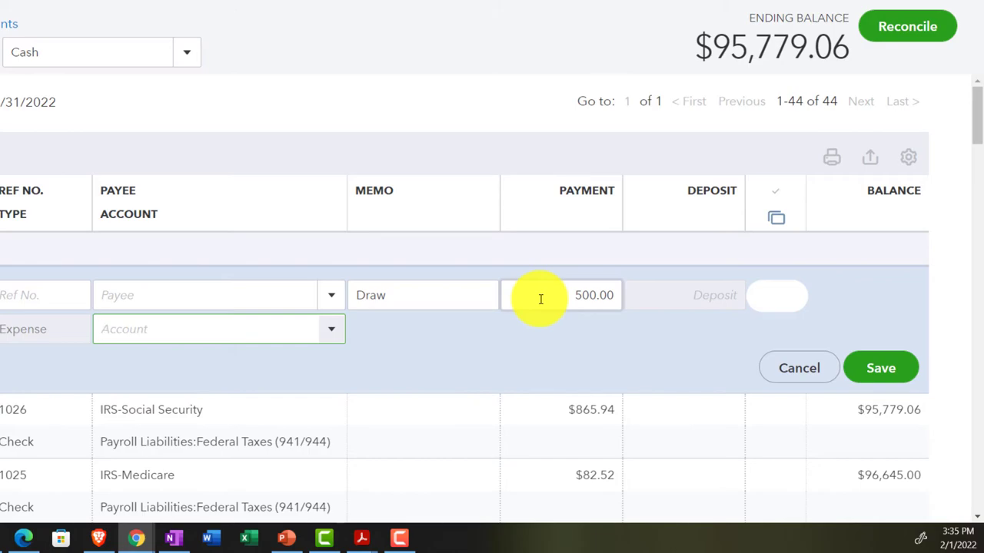
pyautogui.write('we')
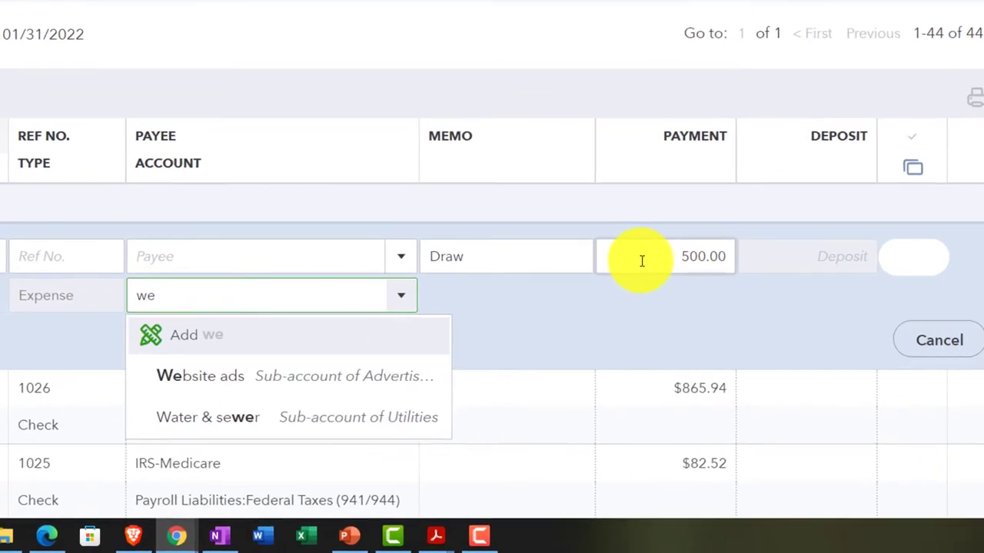
pyautogui.press('BackSpace')
pyautogui.press('BackSpace')
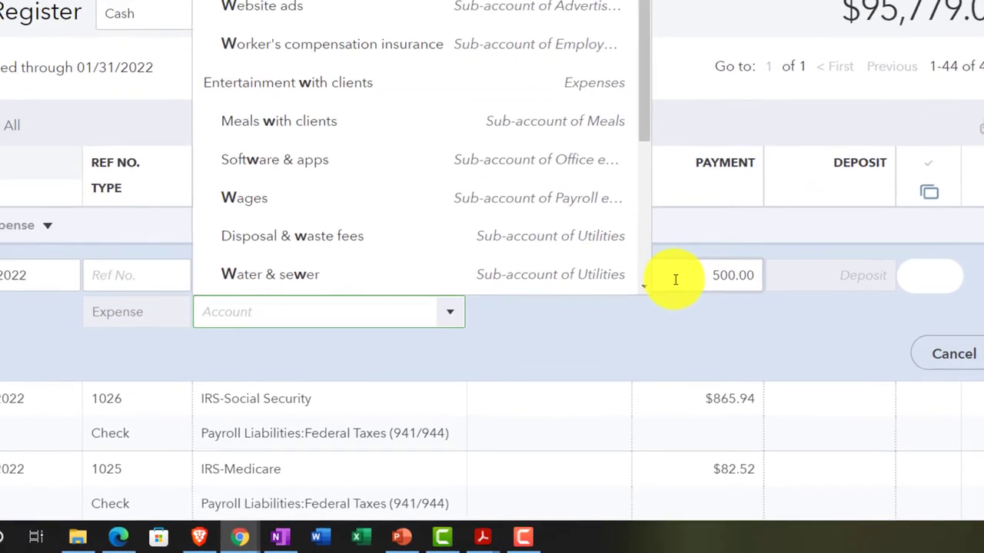
pyautogui.write('w')
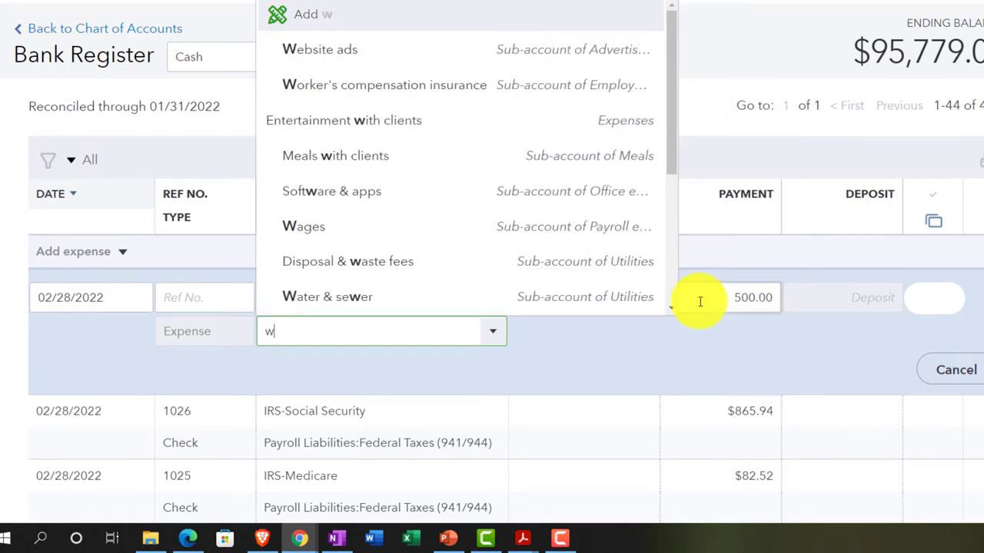
pyautogui.write('i')
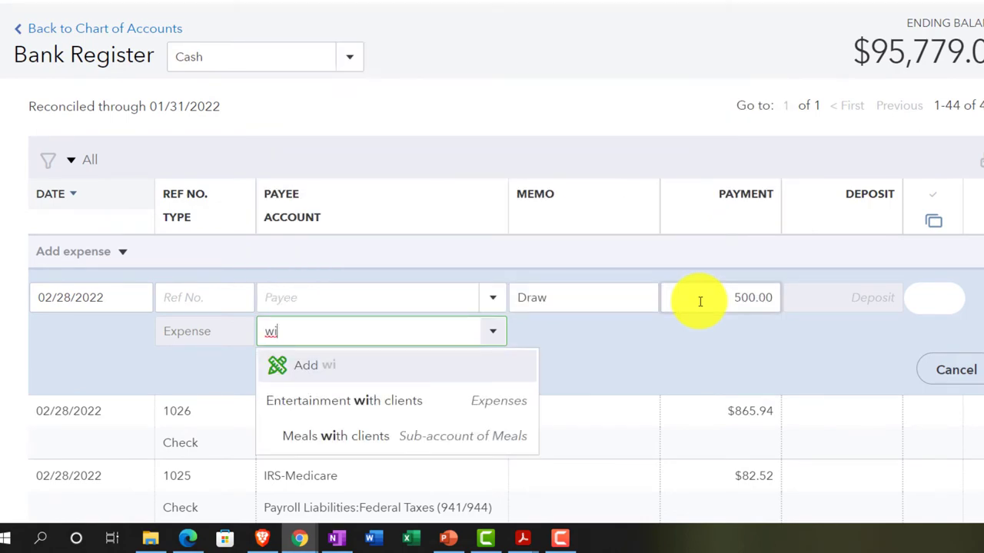
pyautogui.press('BackSpace')
pyautogui.press('BackSpace')
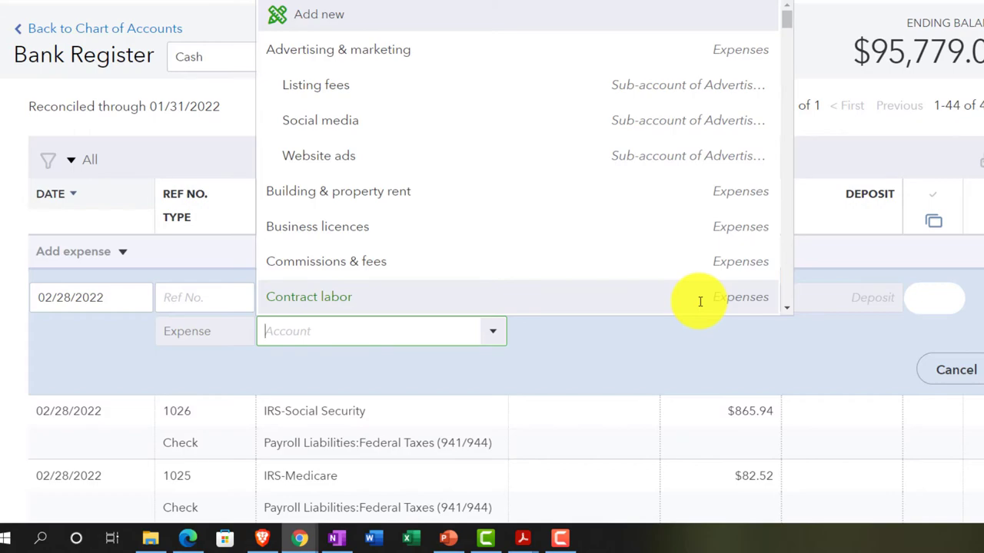
# Assign the Draw expense to the Owner draws equity account and save it
pyautogui.write('Dra')
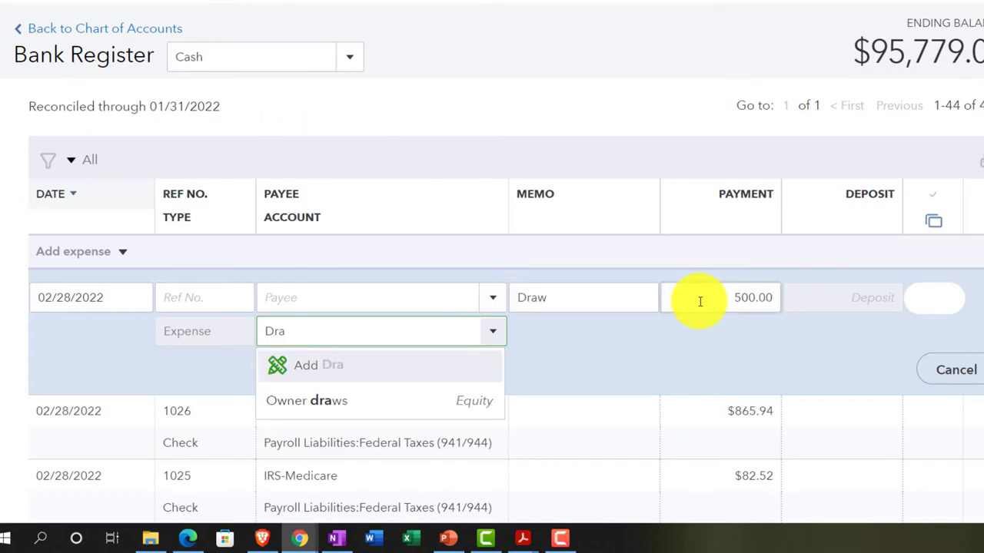
pyautogui.click(342, 407)
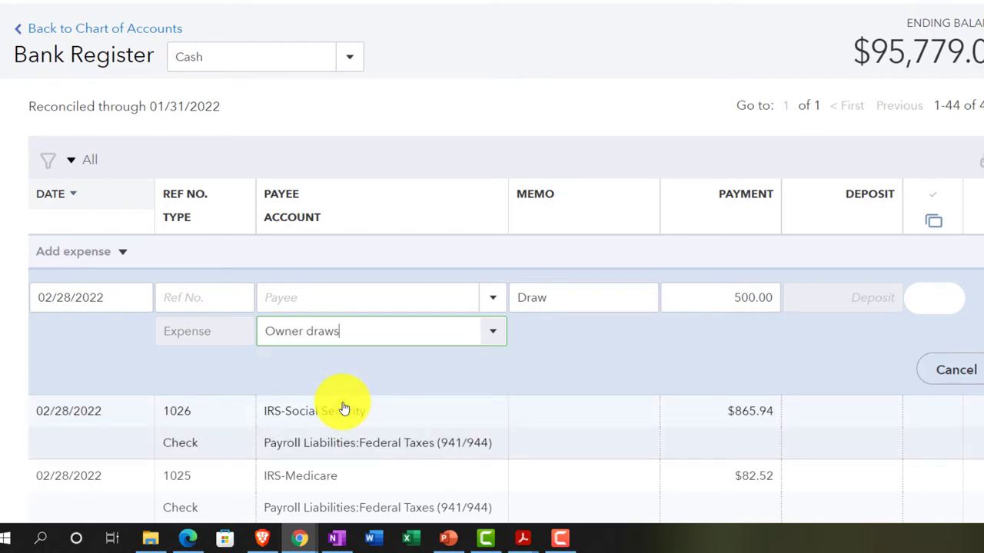
pyautogui.click(650, 389)
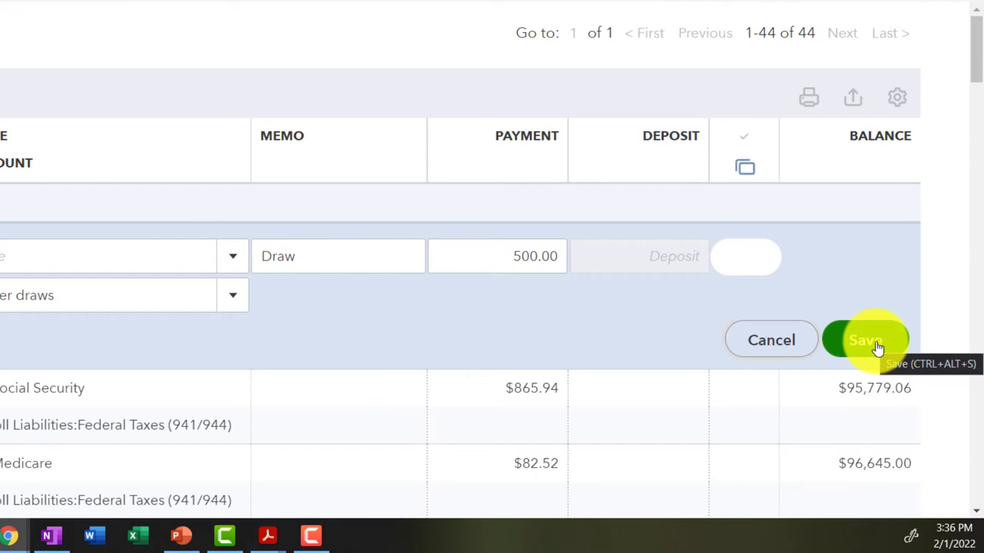
pyautogui.click(877, 348)
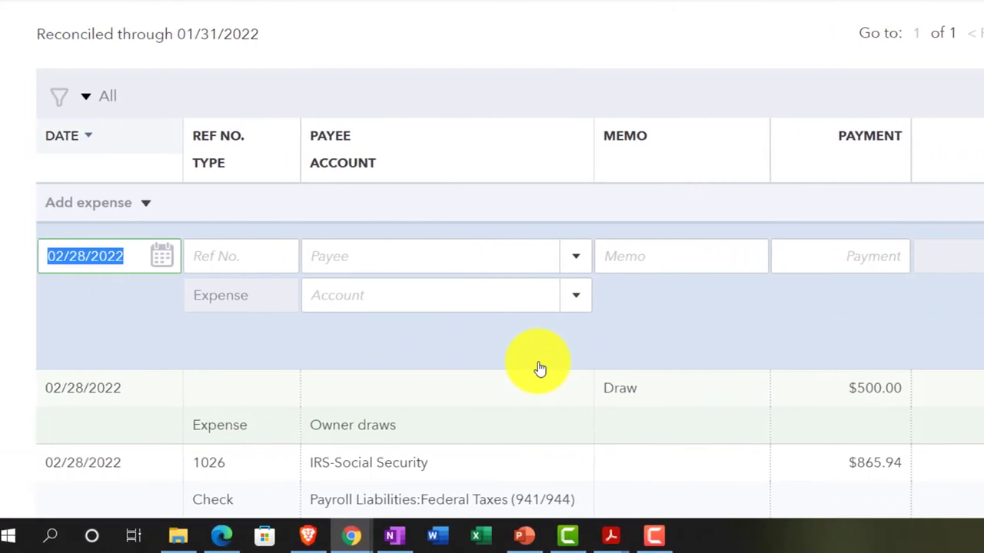
# Fill in another 02/28/2022 expense with the memo Bank charges and a 20.00 payment, matching the February statement's bank service charges
pyautogui.press('Tab')
pyautogui.press('Tab')
pyautogui.press('Tab')
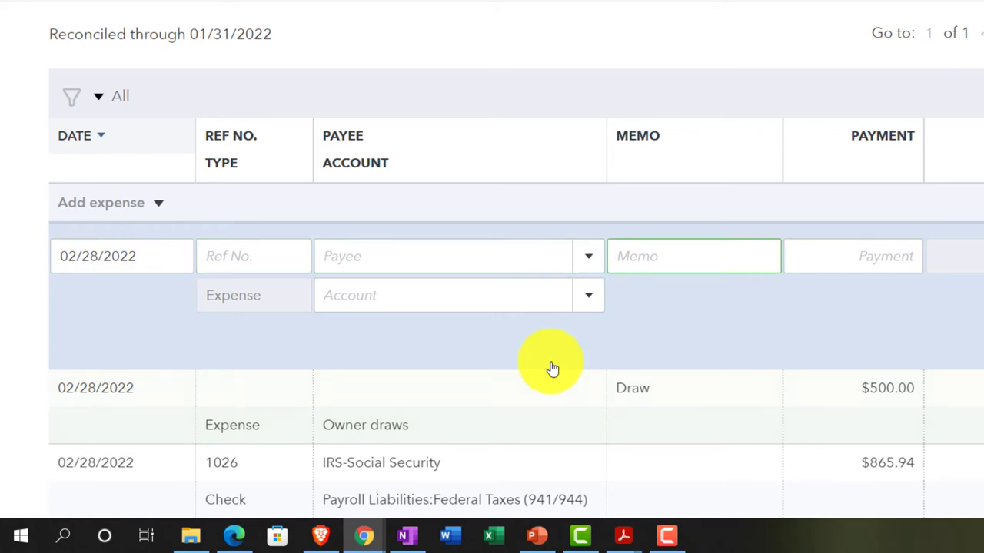
pyautogui.write('Bank charges')
pyautogui.press('Tab')
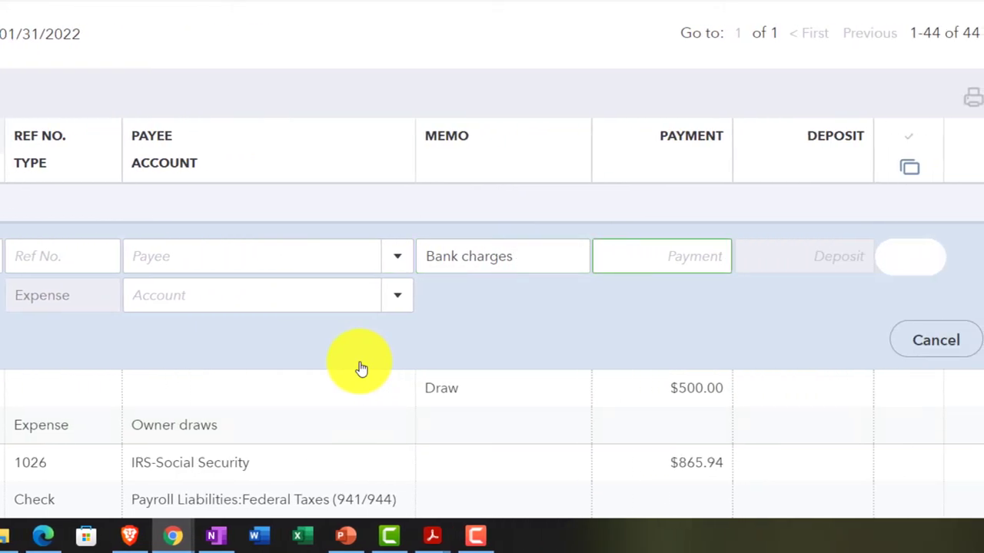
pyautogui.moveTo(432, 536)
pyautogui.click(607, 478)
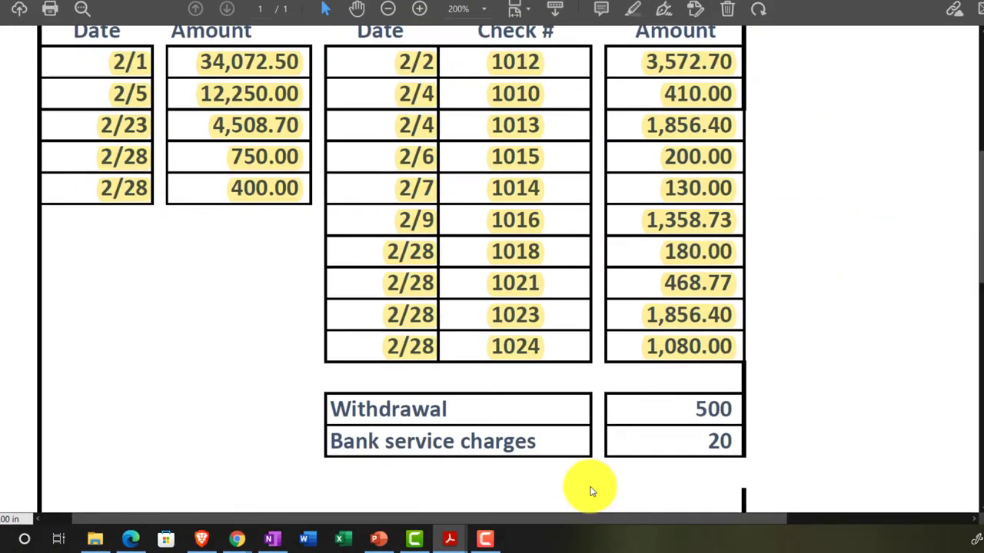
pyautogui.click(899, 9)
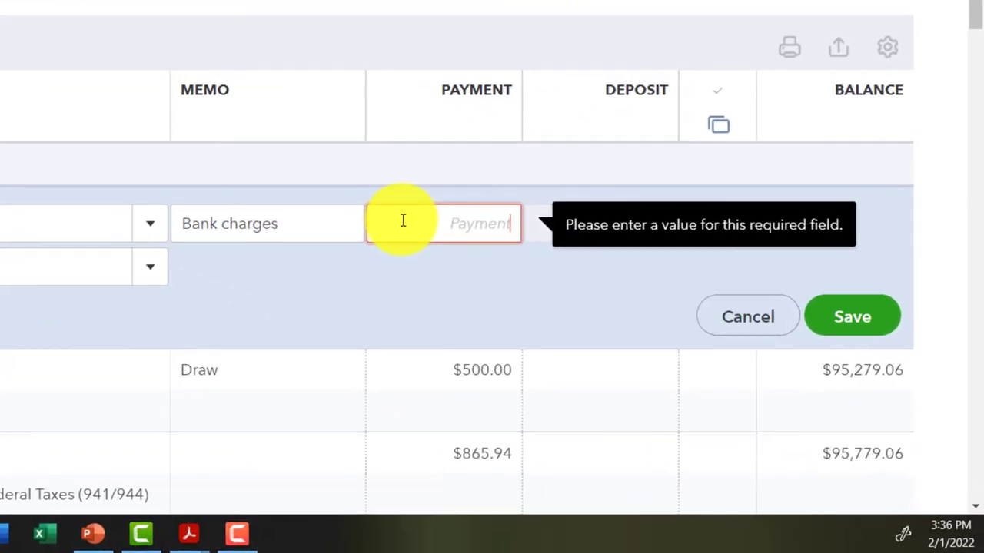
pyautogui.write('20.00')
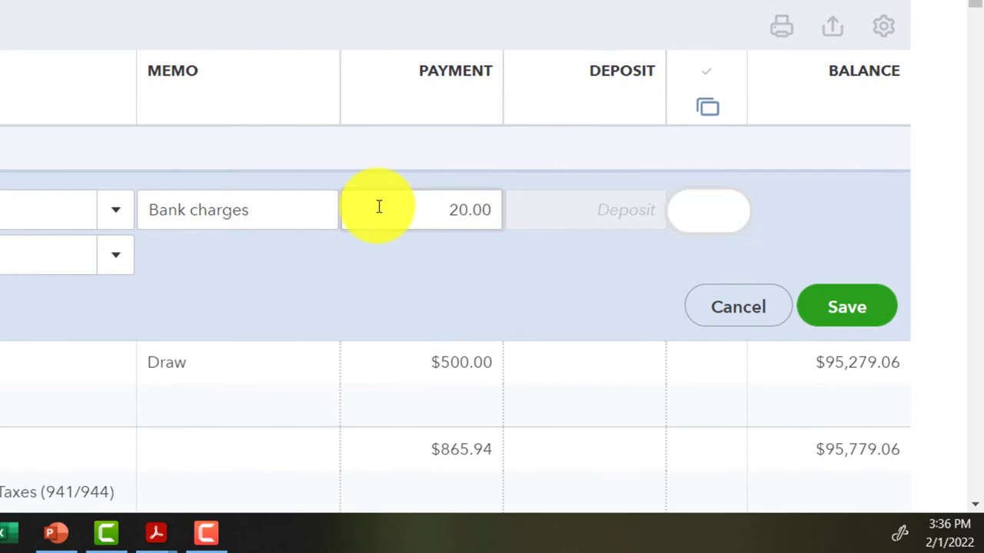
# Assign the 20.00 expense to Bank fees & service charges, change its memo to Bank fees, and save it
pyautogui.press('Tab')
pyautogui.write('bank')
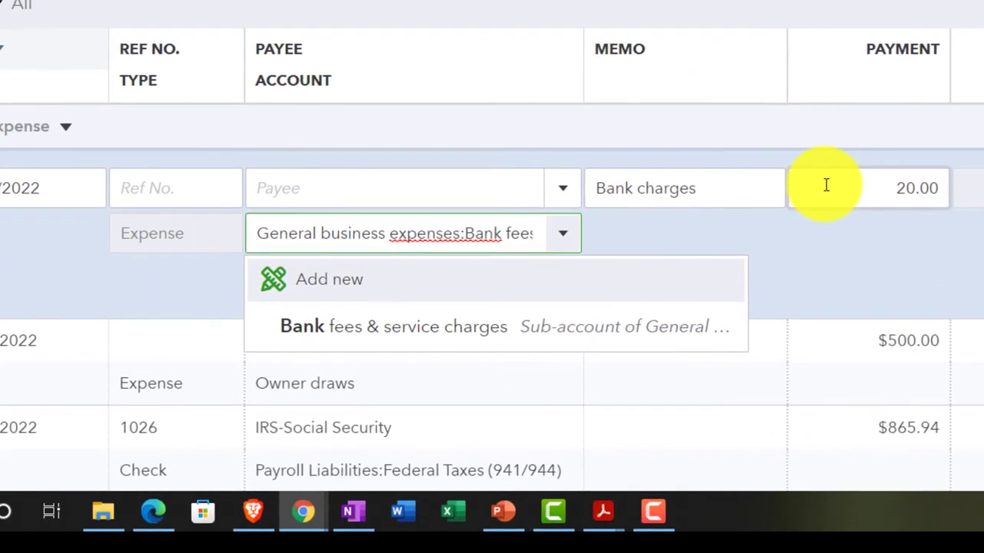
pyautogui.press('Down')
pyautogui.press('Down')
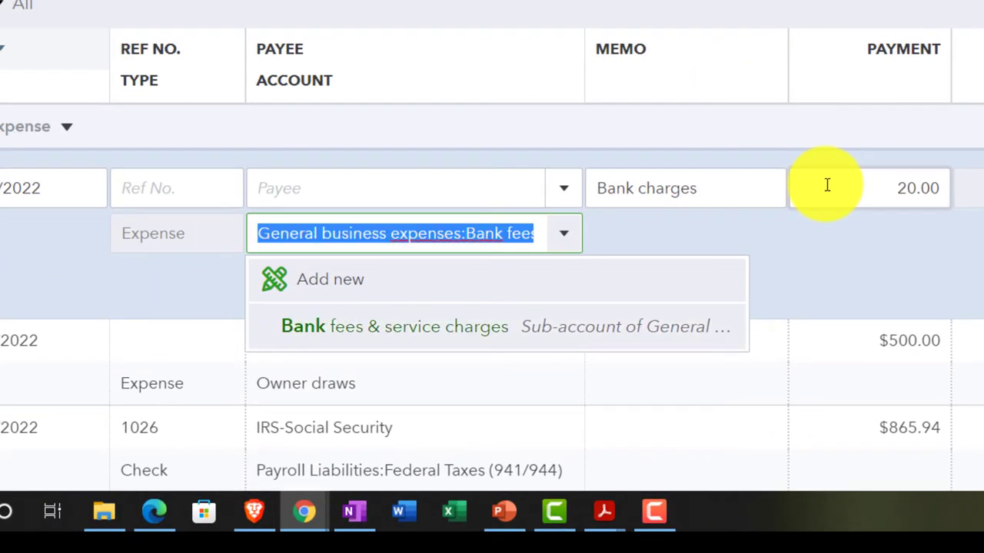
pyautogui.click(448, 329)
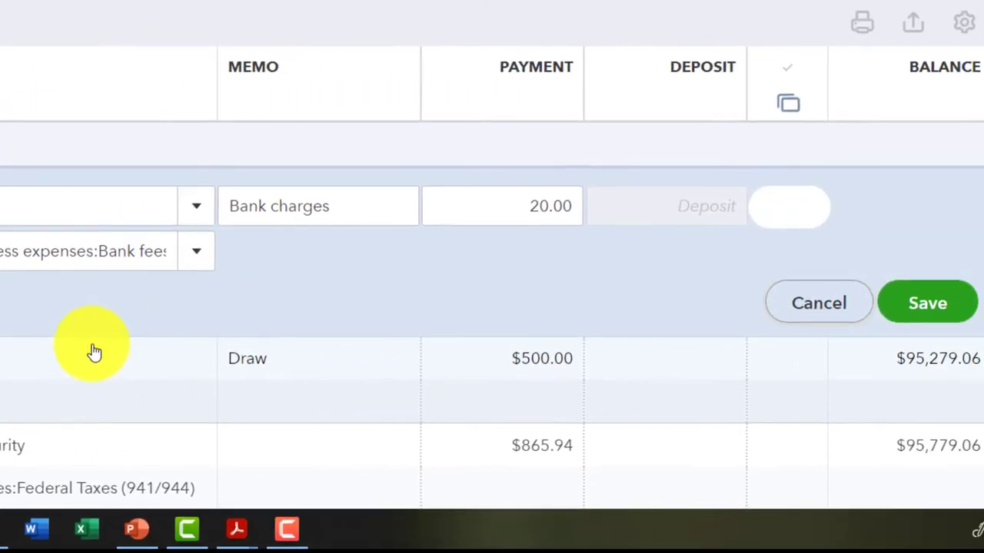
pyautogui.click(843, 317)
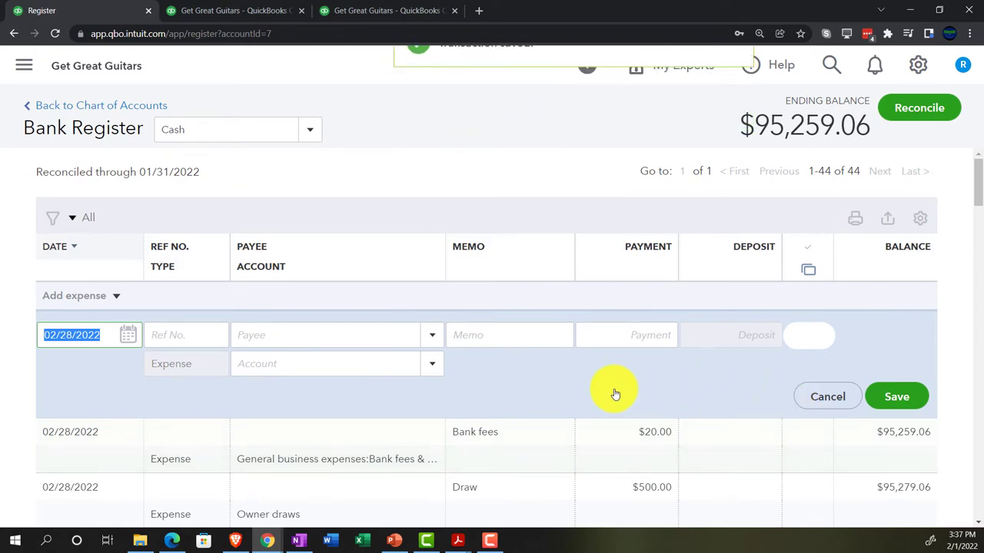
# Return from the register to Reconcile and resume the Cash account's saved February reconciliation
pyautogui.scroll(-1, 611, 391)
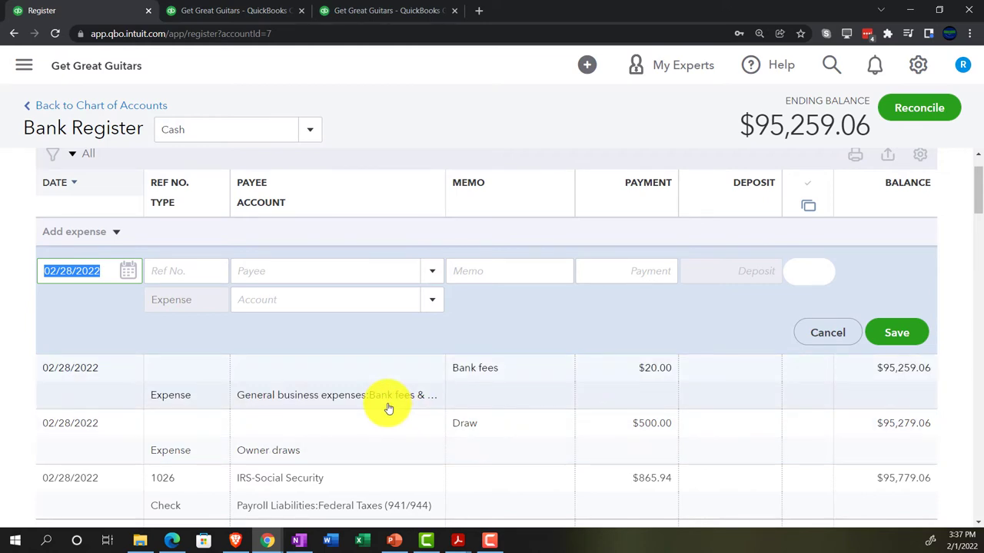
pyautogui.click(25, 69)
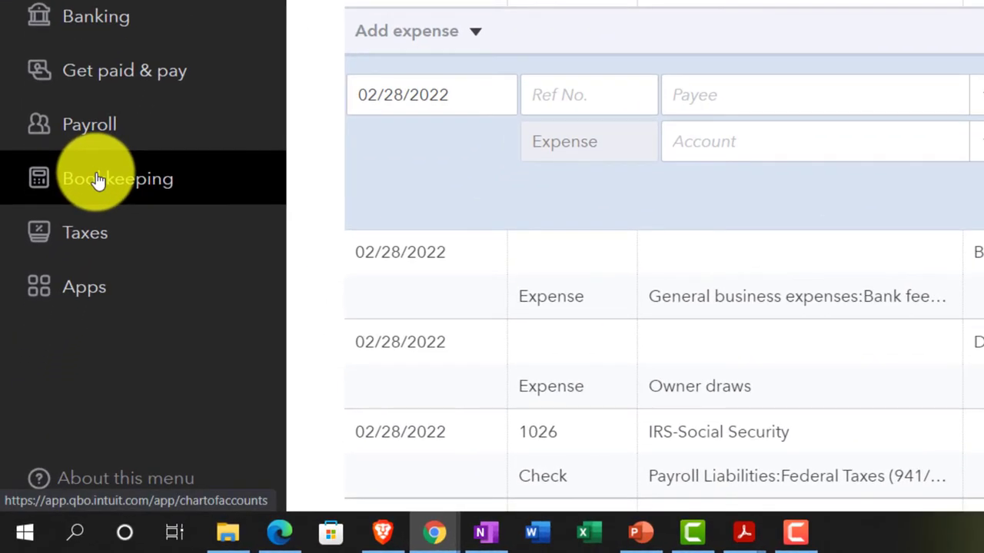
pyautogui.click(98, 179)
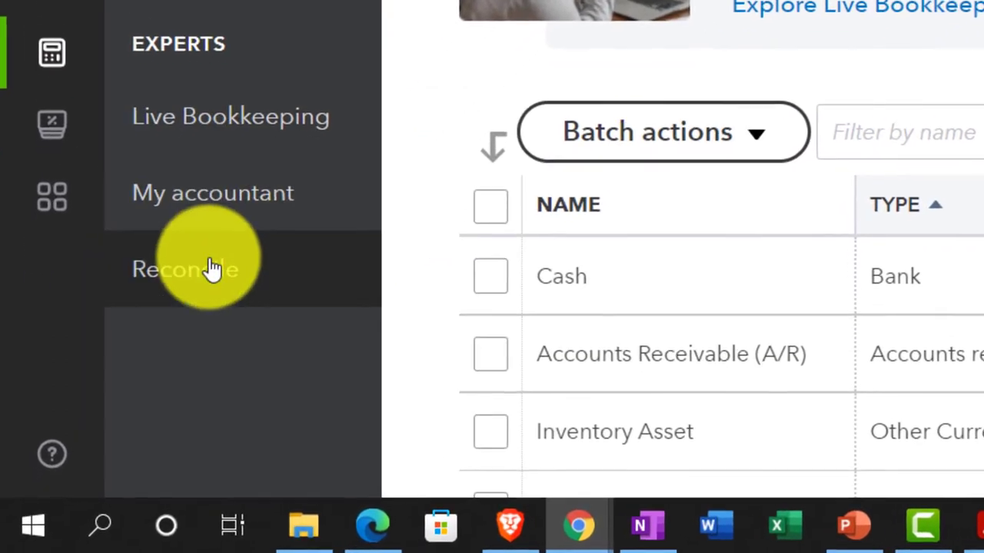
pyautogui.click(219, 282)
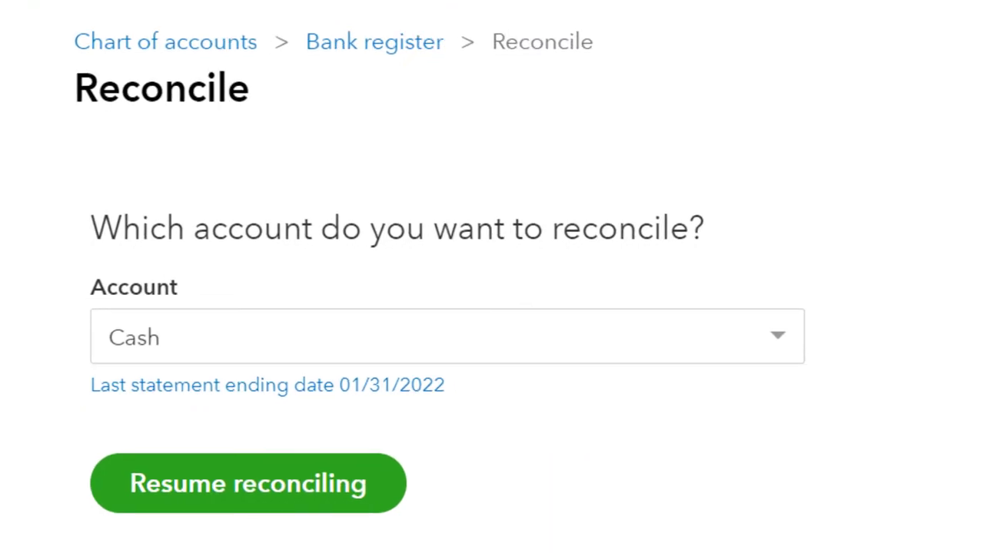
pyautogui.click(350, 505)
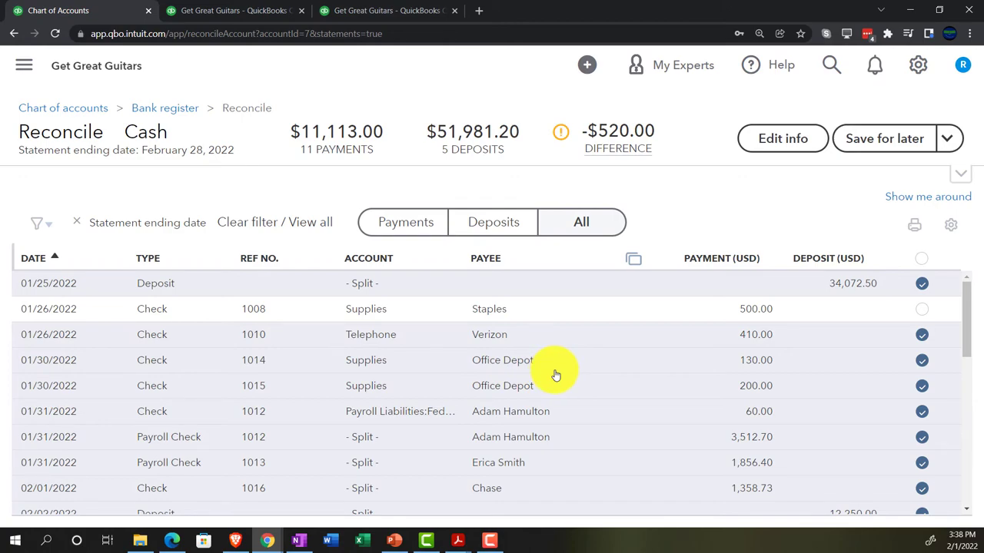
# Show only the payments and mark the 20.00 bank fee and 500.00 Owner draws expenses as cleared
pyautogui.click(416, 226)
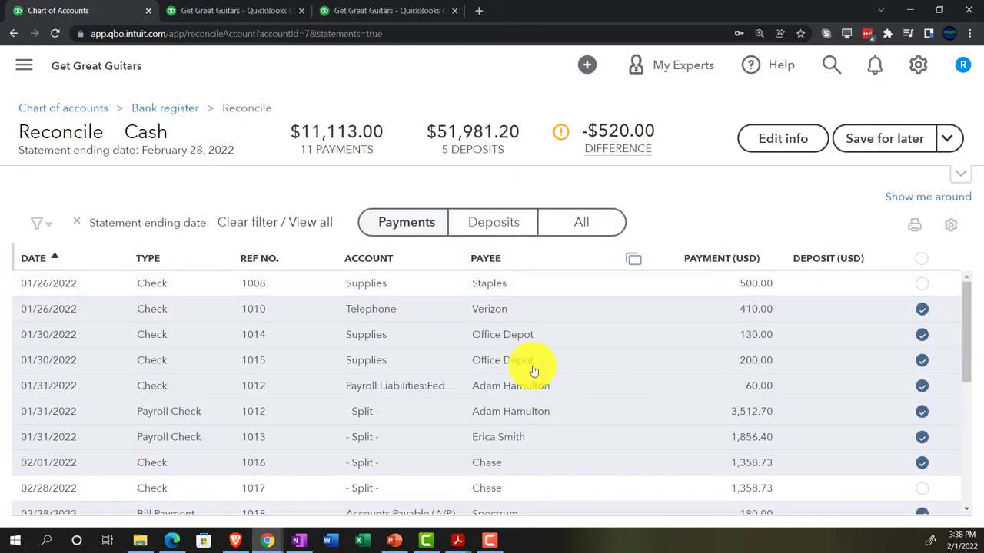
pyautogui.scroll(-3, 604, 392)
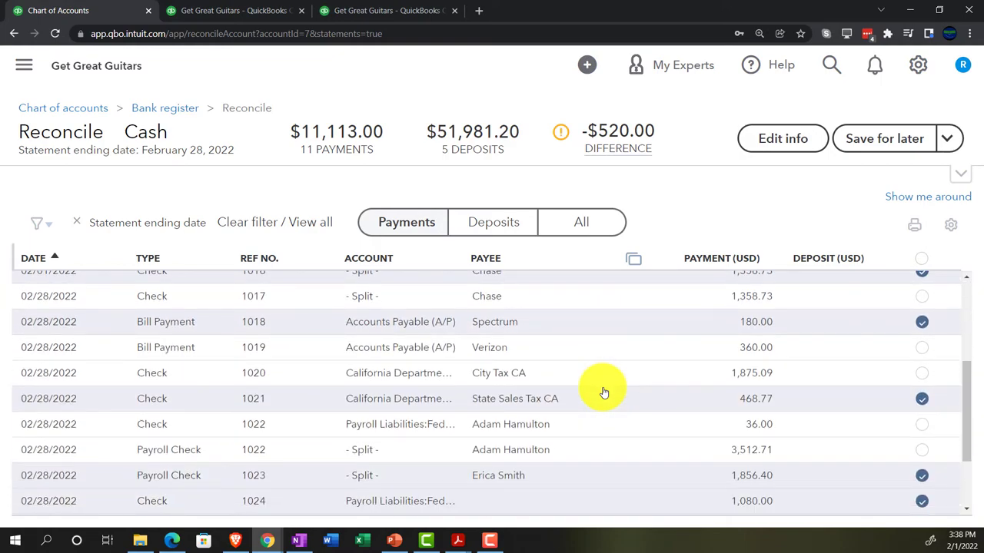
pyautogui.scroll(-2, 604, 392)
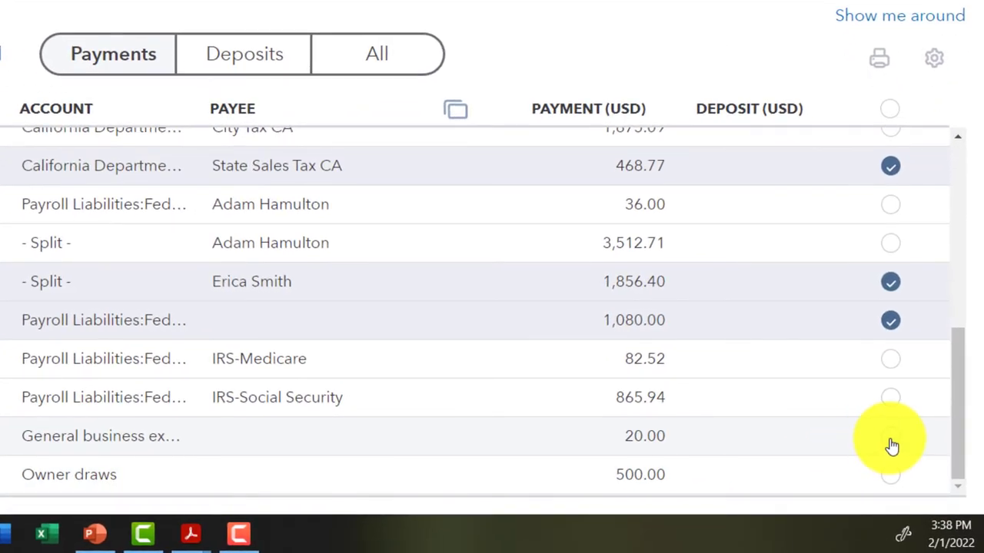
pyautogui.click(920, 475)
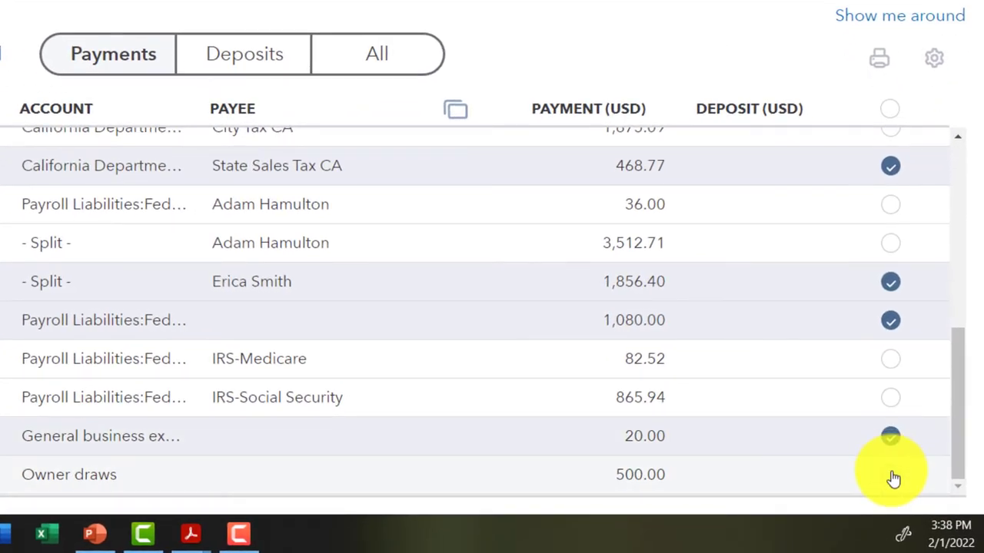
pyautogui.click(891, 476)
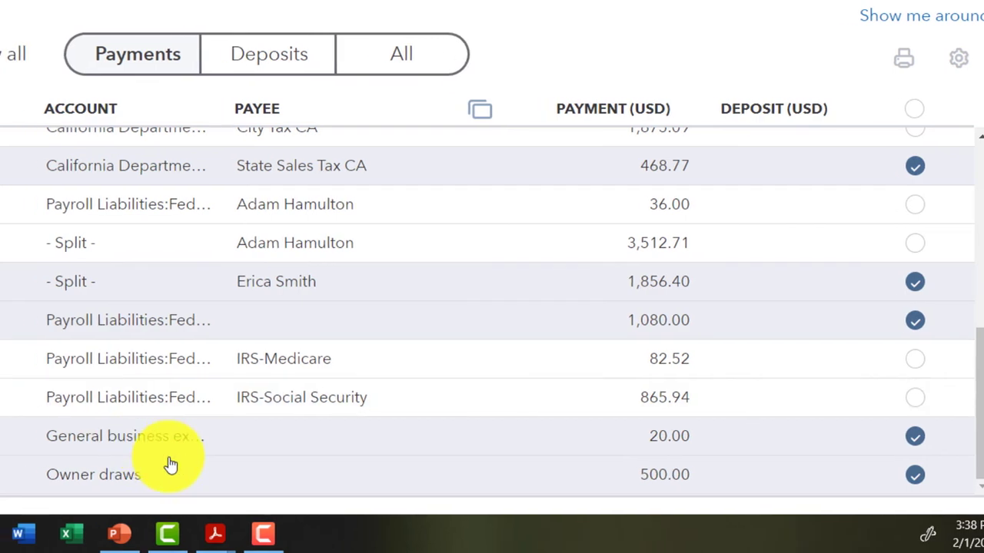
# Switch to Bank Stmt Feb.pdf in Acrobat Reader and highlight the Withdrawal and Bank service charges rows with their amounts
pyautogui.moveTo(214, 530)
pyautogui.click(387, 478)
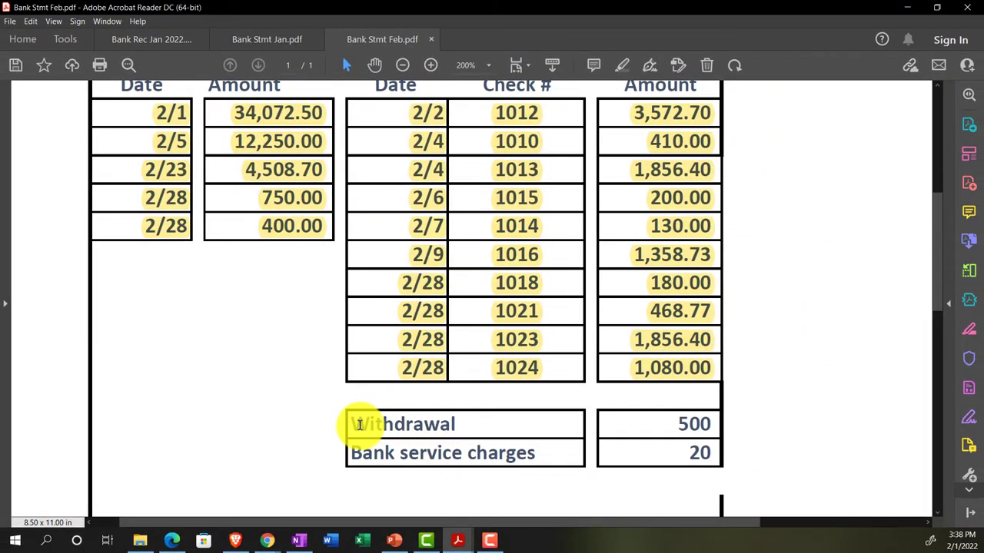
pyautogui.moveTo(359, 425); pyautogui.dragTo(701, 456)
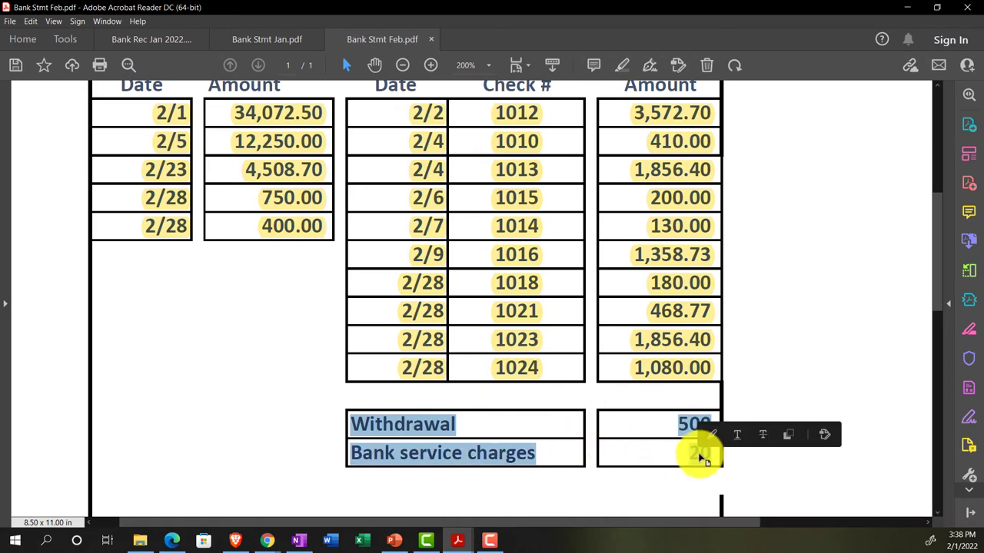
pyautogui.click(709, 436)
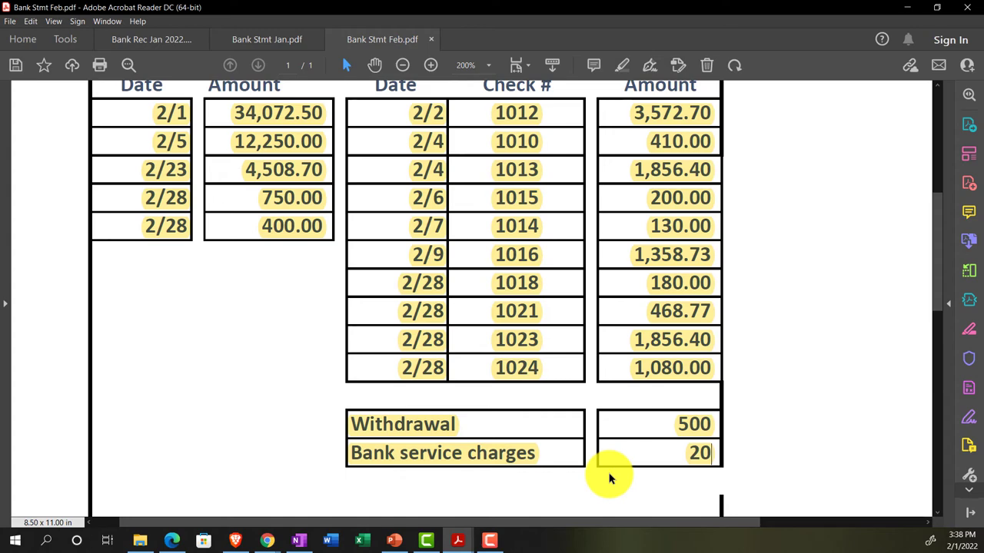
# Check the statement's summary totals, return to the reconciliation in Chrome, and expand its balance summary
pyautogui.scroll(6, 609, 478)
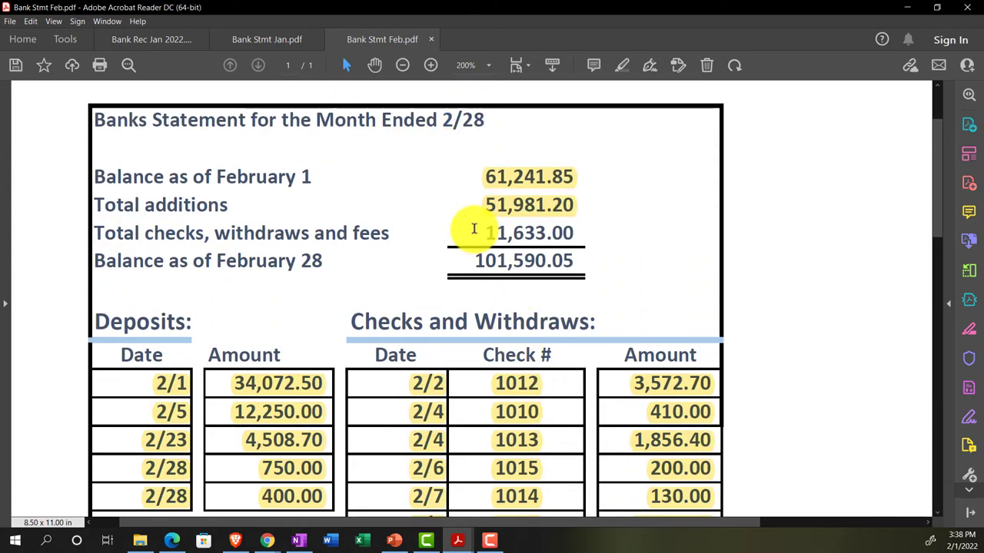
pyautogui.click(265, 538)
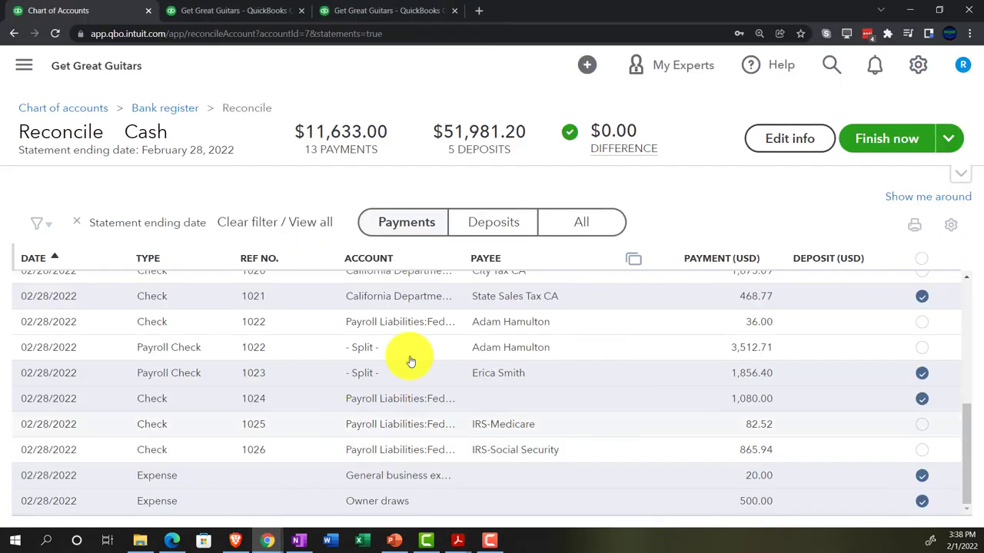
pyautogui.scroll(1, 417, 292)
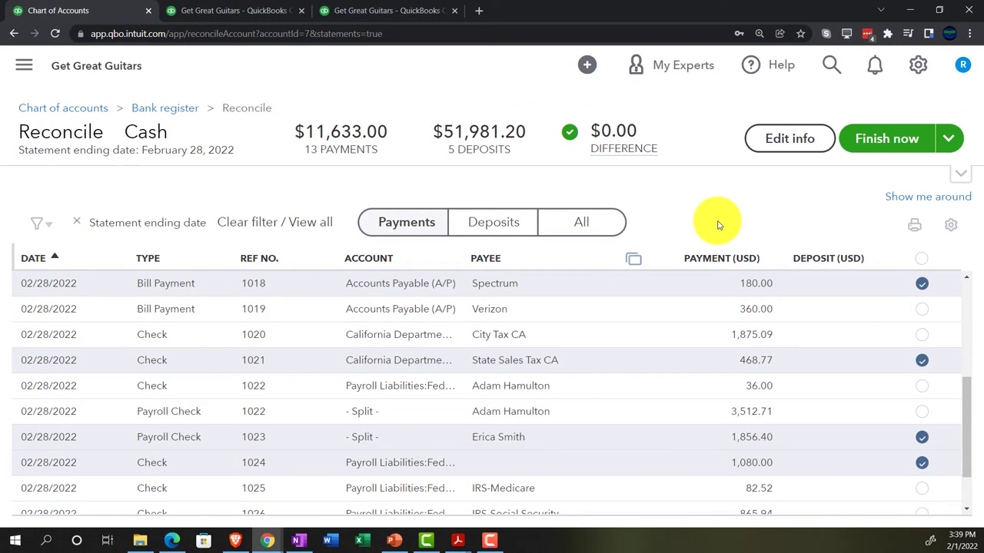
pyautogui.click(960, 176)
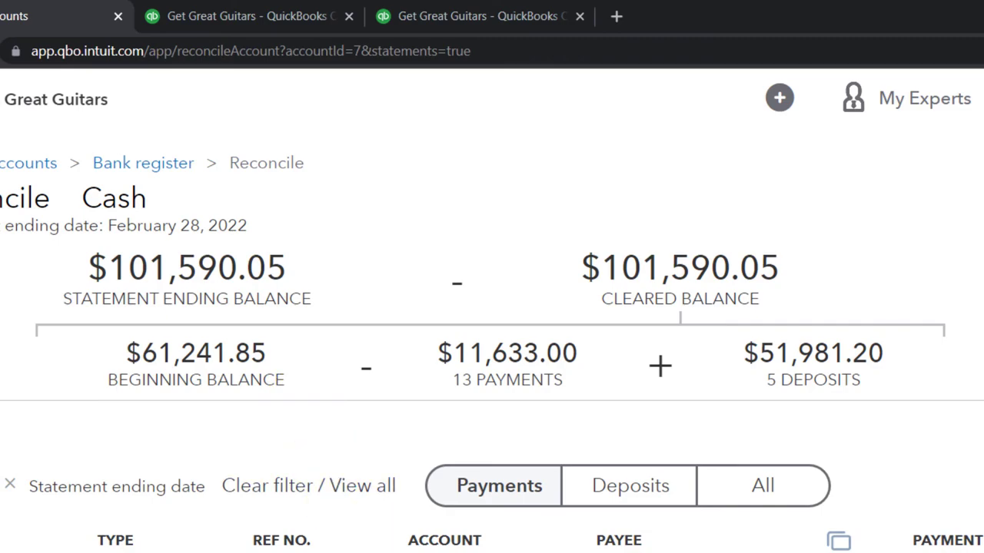
# Highlight the total checks, withdraws and fees amount in Bank Stmt Feb.pdf in Acrobat Reader
pyautogui.moveTo(585, 552)
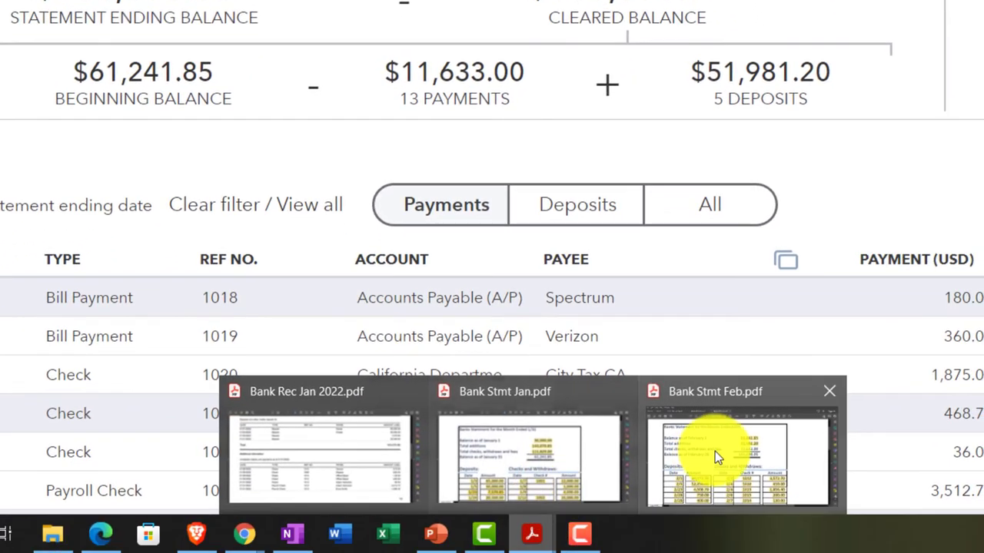
pyautogui.click(715, 457)
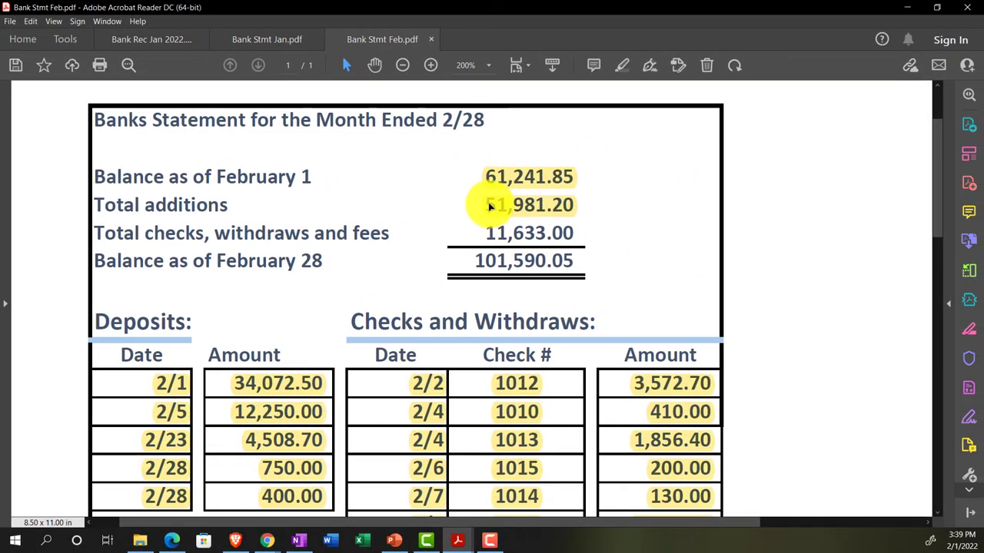
pyautogui.click(483, 206)
pyautogui.moveTo(486, 227); pyautogui.dragTo(590, 232)
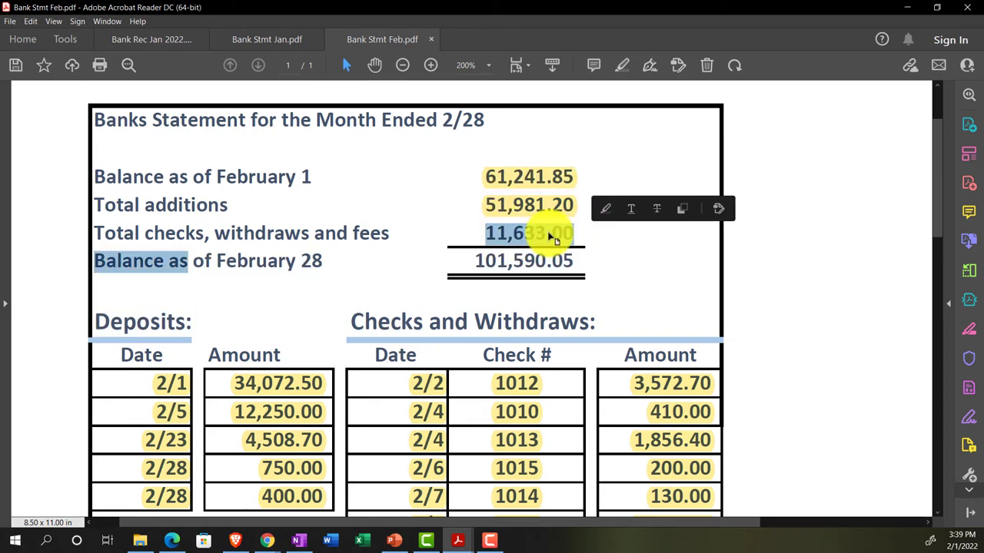
pyautogui.click(487, 233)
pyautogui.moveTo(486, 232); pyautogui.dragTo(577, 230)
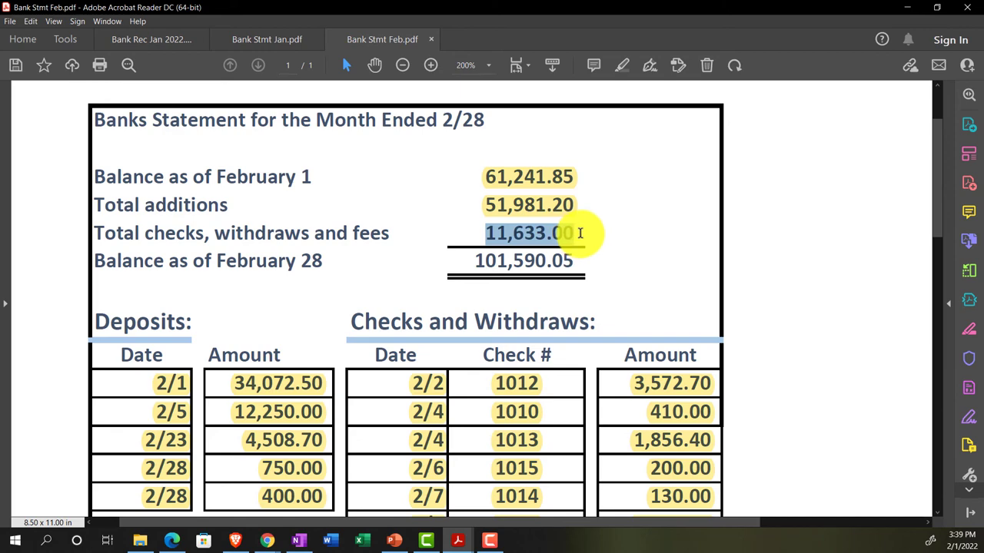
pyautogui.click(590, 215)
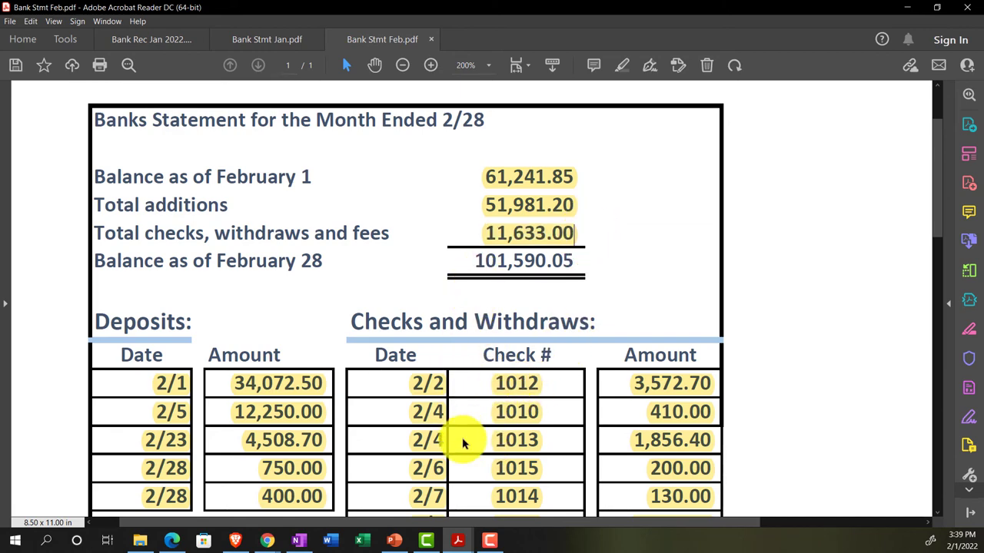
# Return to Chrome and examine the Cash balance on the balance sheet as of February 28, 2022
pyautogui.click(267, 542)
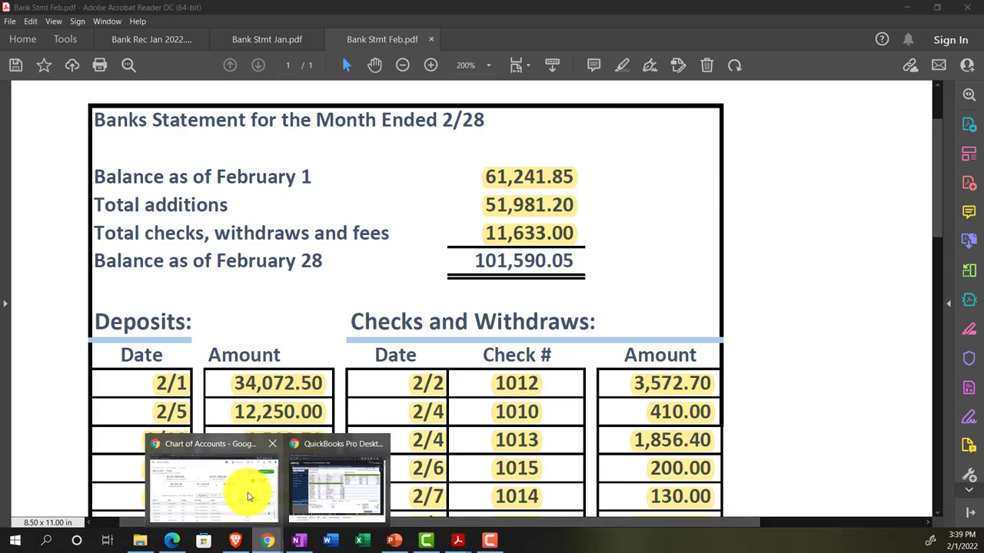
pyautogui.click(248, 496)
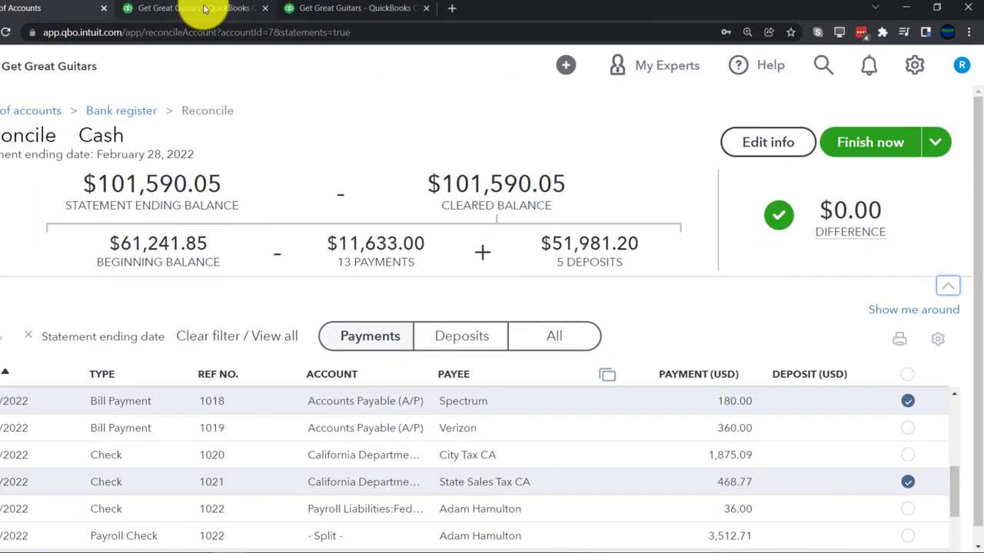
pyautogui.click(211, 10)
pyautogui.scroll(15, 560, 362)
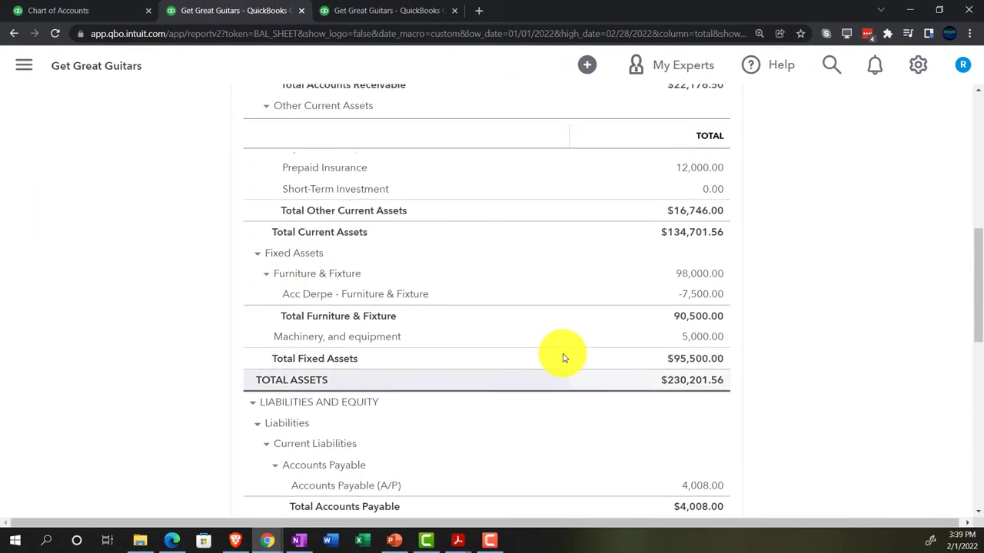
pyautogui.hotkey('ctrl', '+')
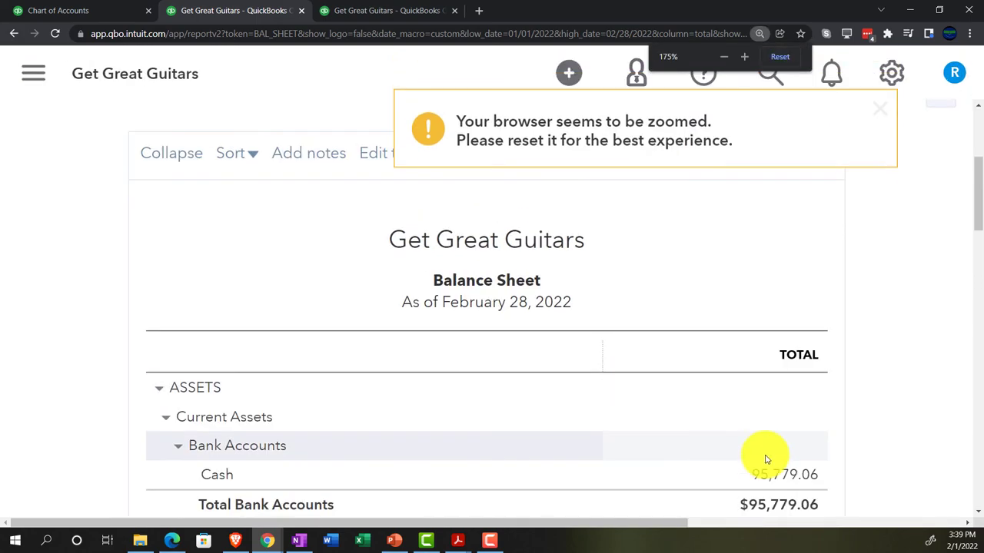
pyautogui.scroll(-1, 780, 454)
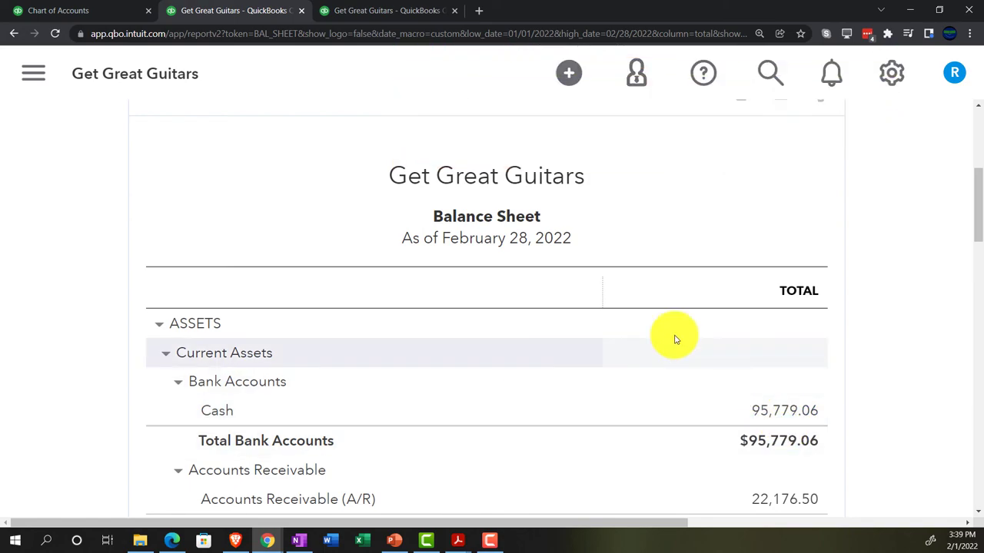
# Review the cleared and uncleared payments in the Cash reconciliation and compare them with the balance sheet's Cash amount
pyautogui.click(112, 13)
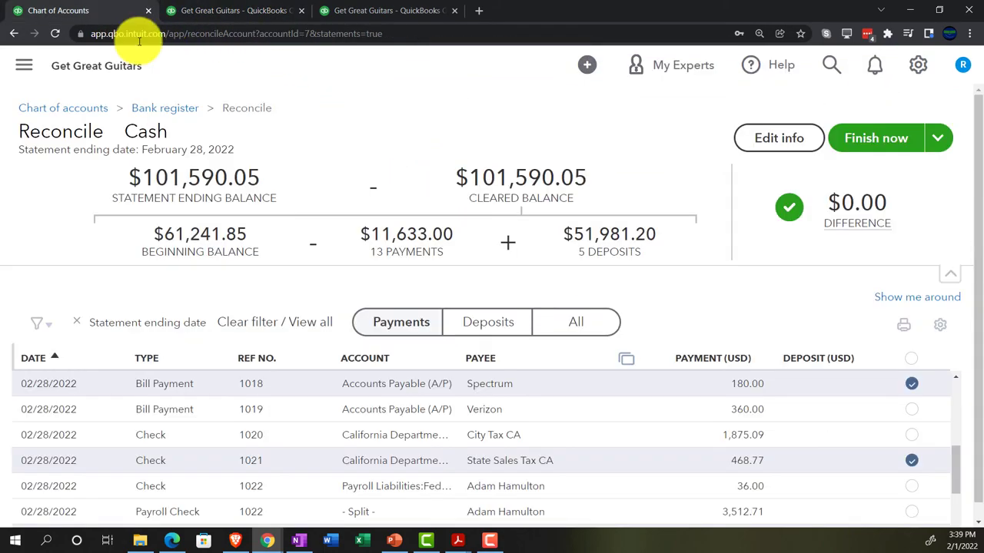
pyautogui.scroll(-3, 632, 427)
pyautogui.hotkey('ctrl', '-')
pyautogui.hotkey('ctrl', '-')
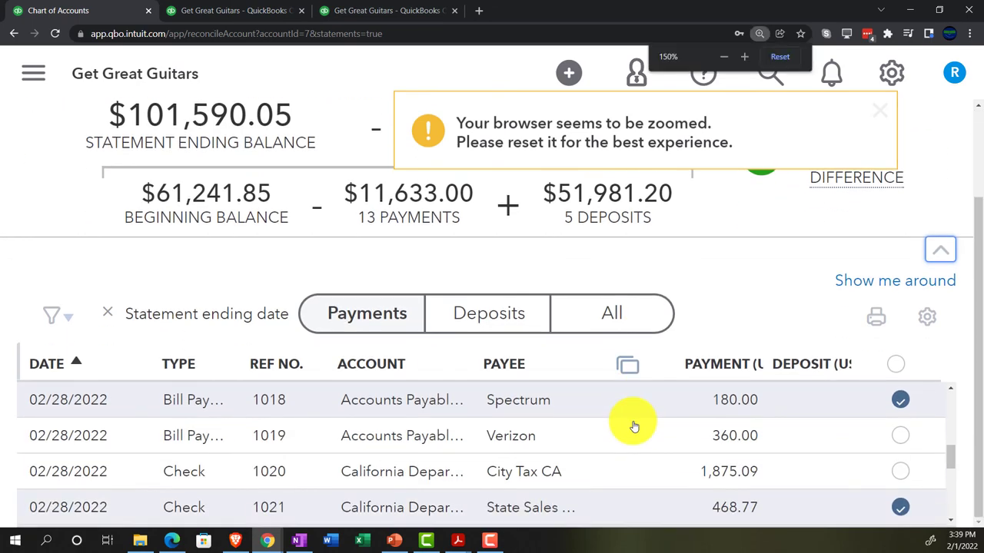
pyautogui.scroll(5, 653, 469)
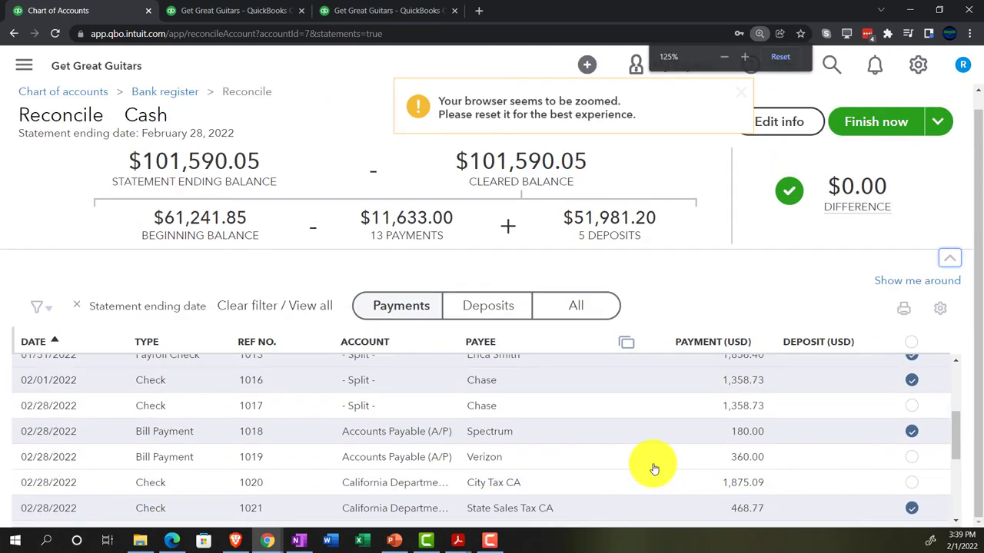
pyautogui.scroll(1, 653, 469)
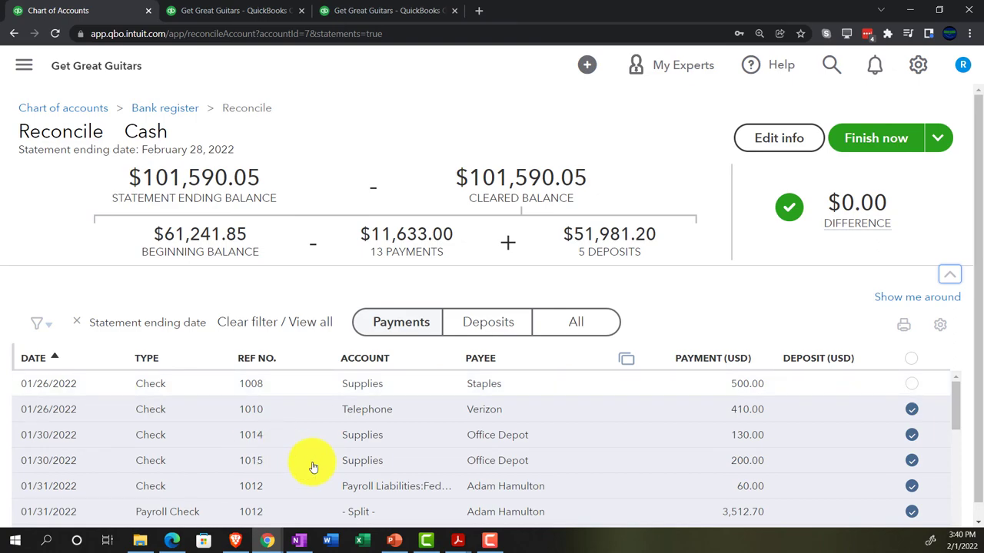
pyautogui.scroll(-5, 313, 466)
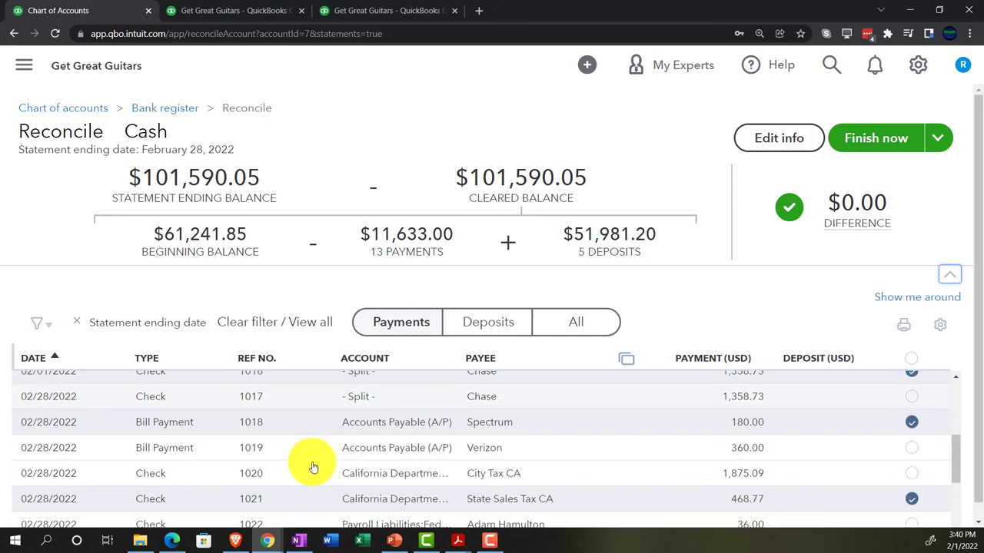
pyautogui.scroll(-5, 314, 466)
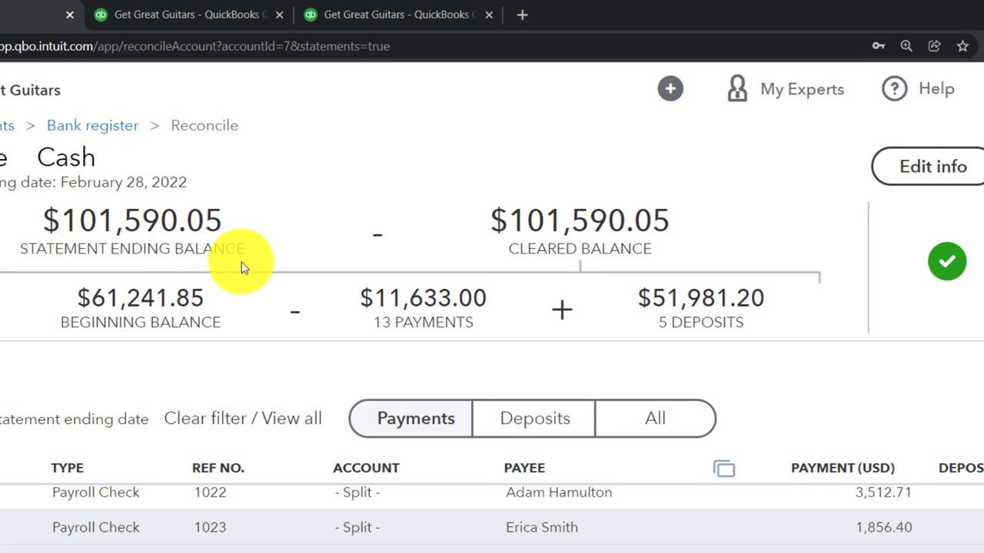
pyautogui.click(216, 14)
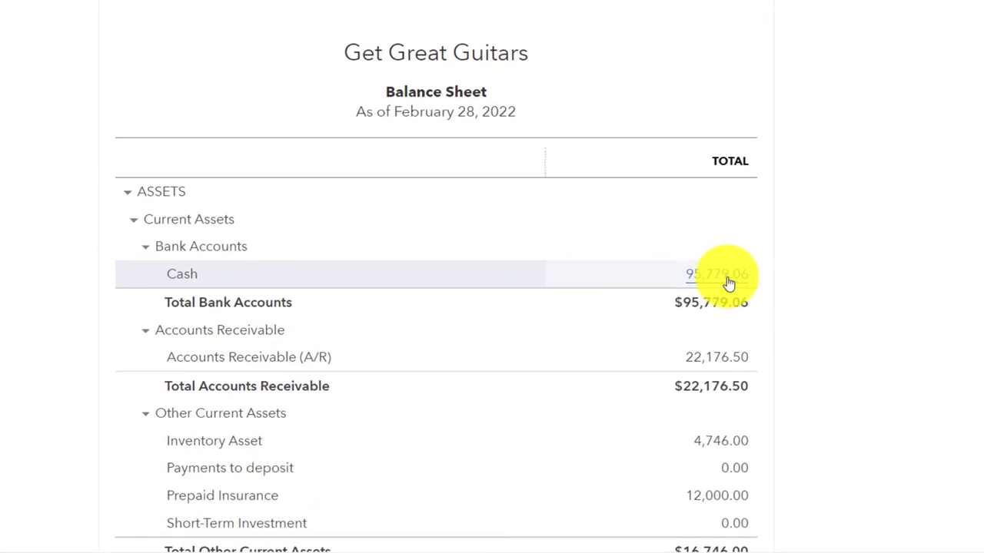
pyautogui.click(58, 10)
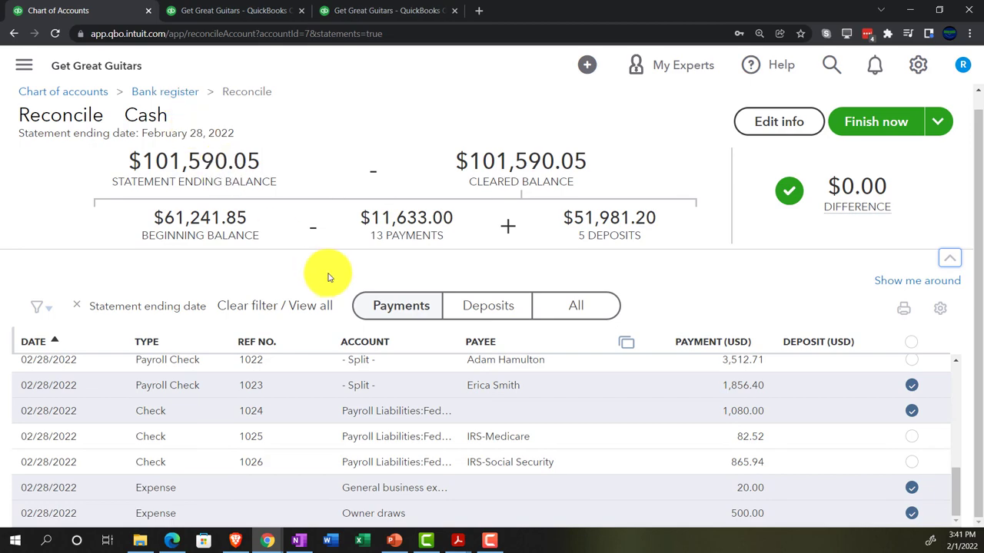